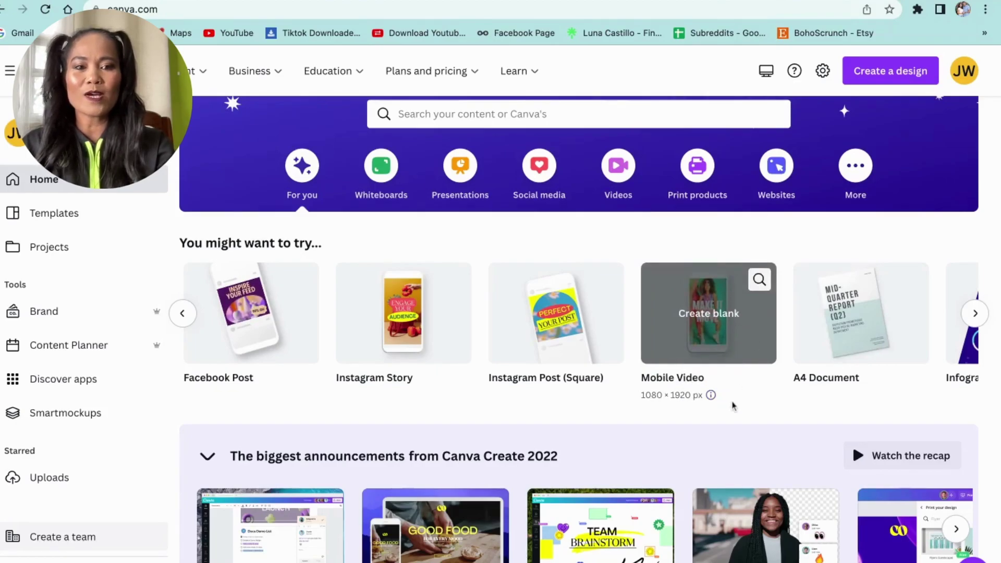
# - Create a blank Mobile Video design
pyautogui.click(713, 325)
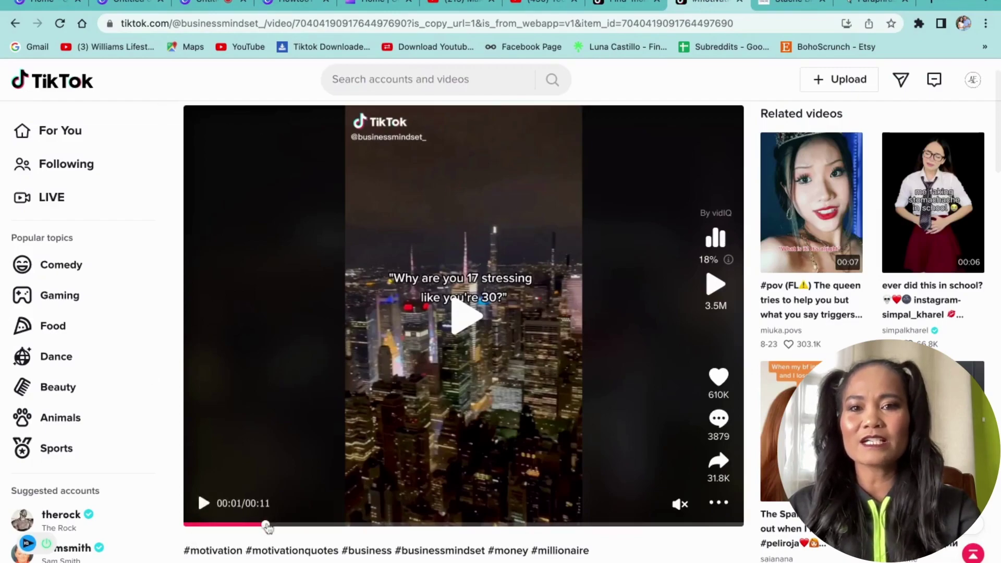
# - Replay the TikTok city-lights quote video from its beginning and pause it after viewing the text and background
pyautogui.moveTo(251, 524); pyautogui.dragTo(186, 523)
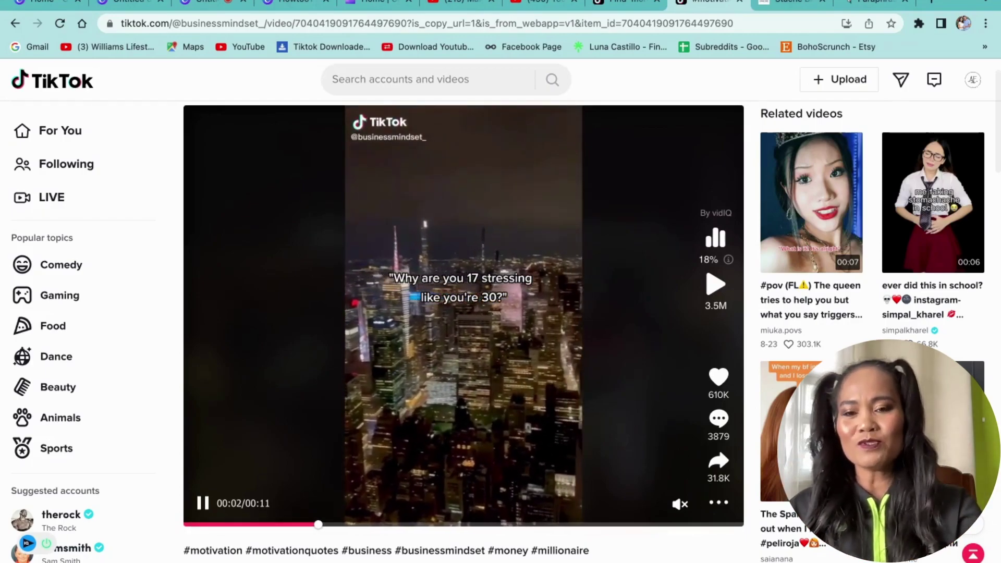
pyautogui.press('space')
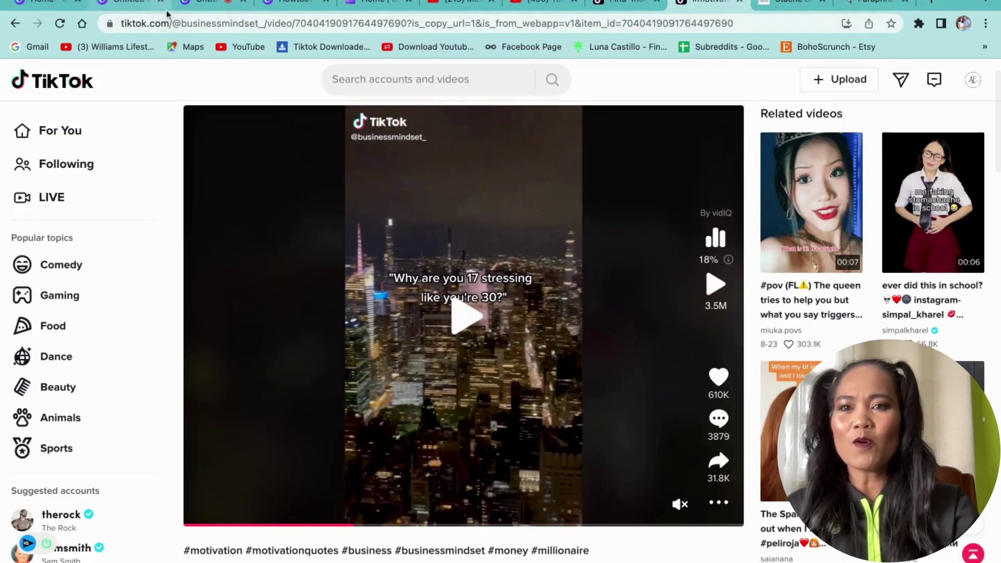
# - Switch to the untitled Mobile Video design in Canva and search the elements for "city light"
pyautogui.click(135, 6)
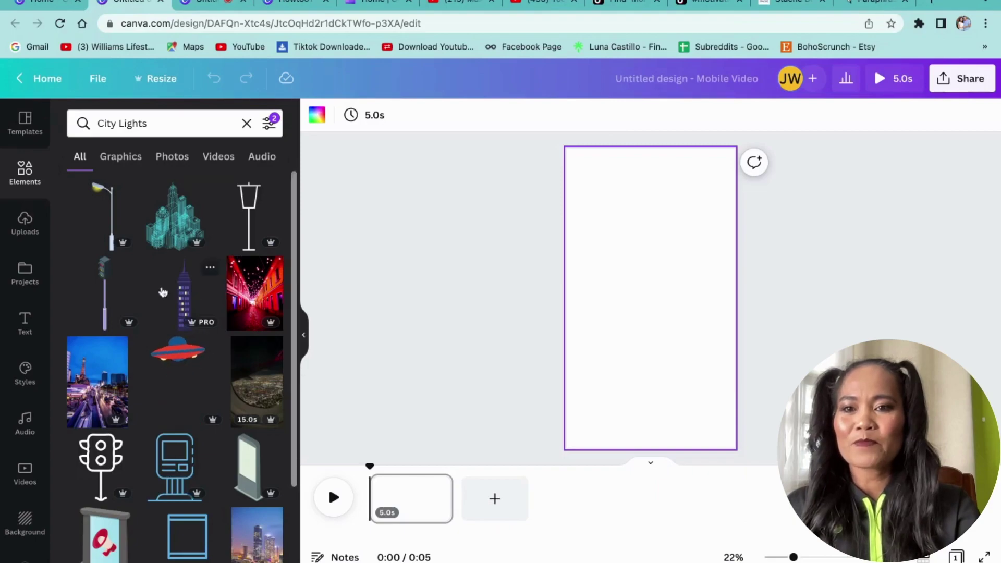
pyautogui.click(160, 123)
pyautogui.doubleClick(162, 123)
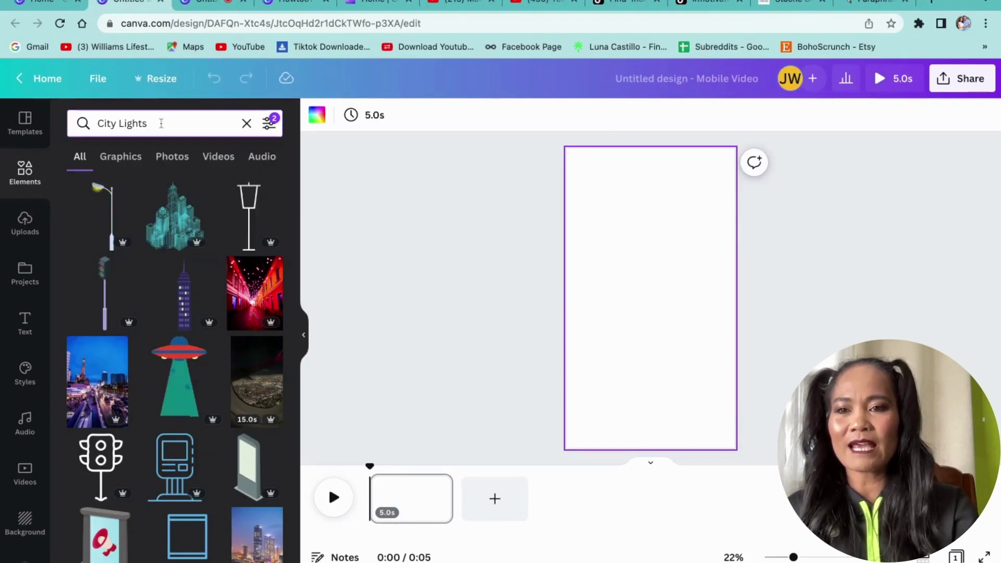
pyautogui.click(27, 180)
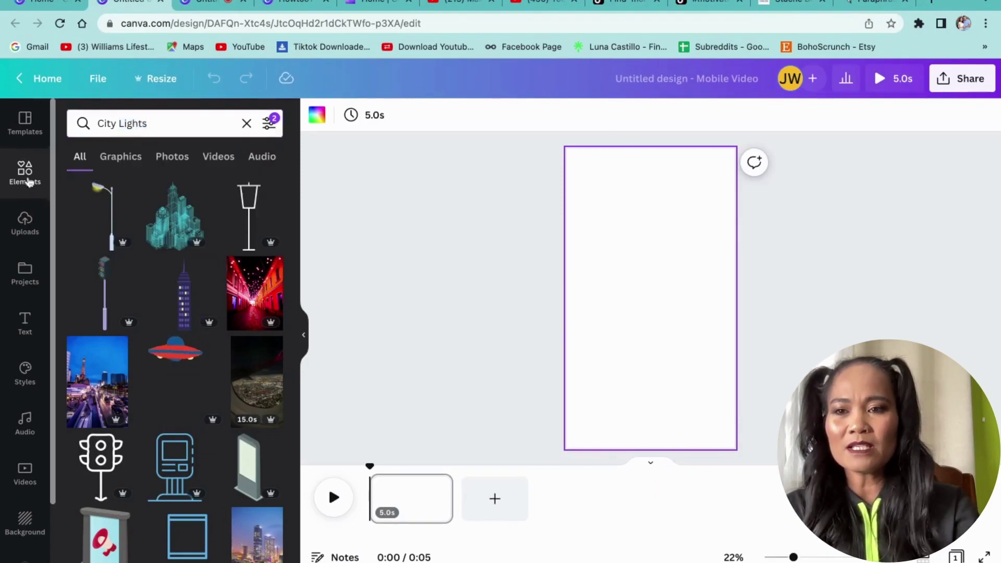
pyautogui.click(136, 124)
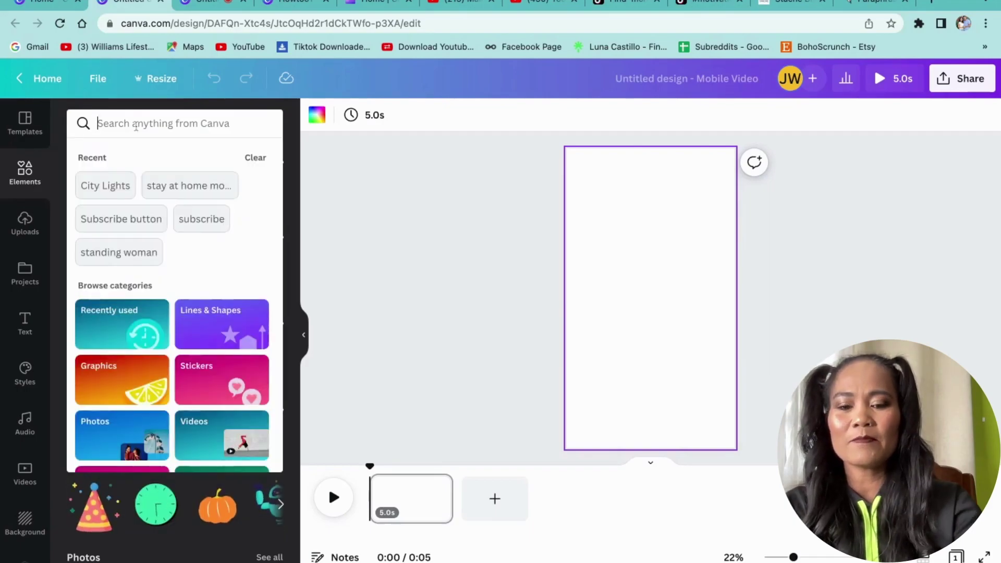
pyautogui.write('city light')
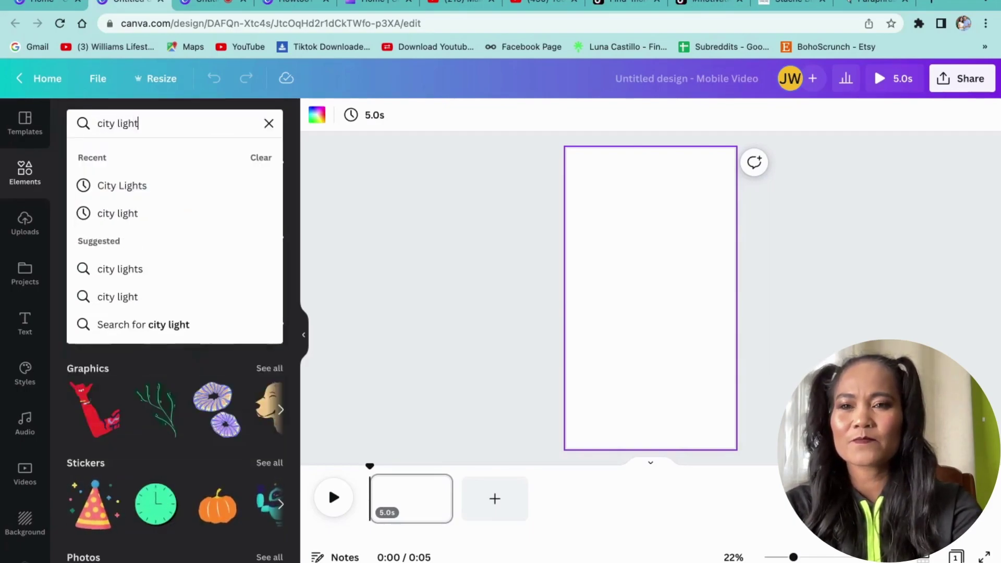
pyautogui.press('Return')
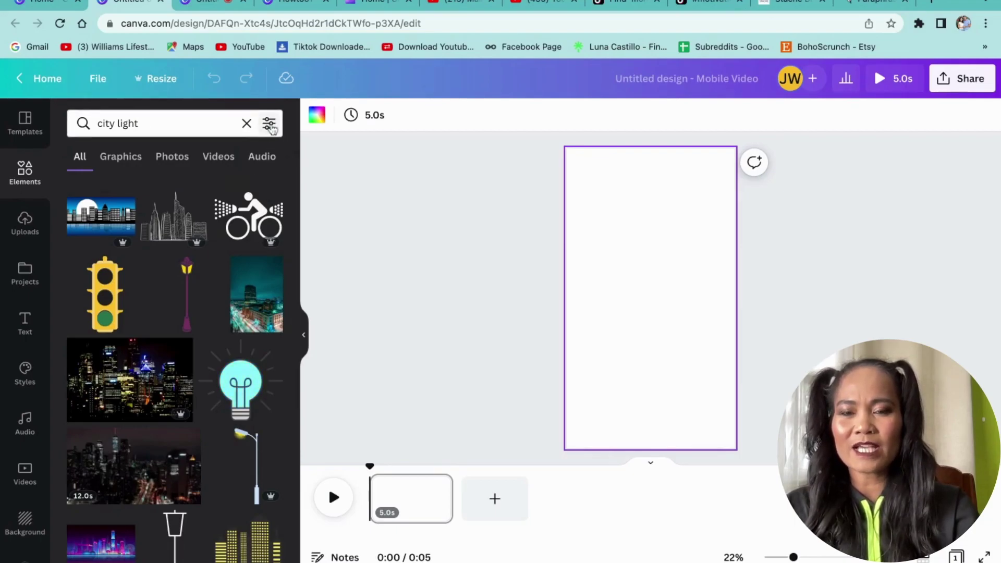
# - Filter the city light results to Vertical orientation and Pro price
pyautogui.click(269, 124)
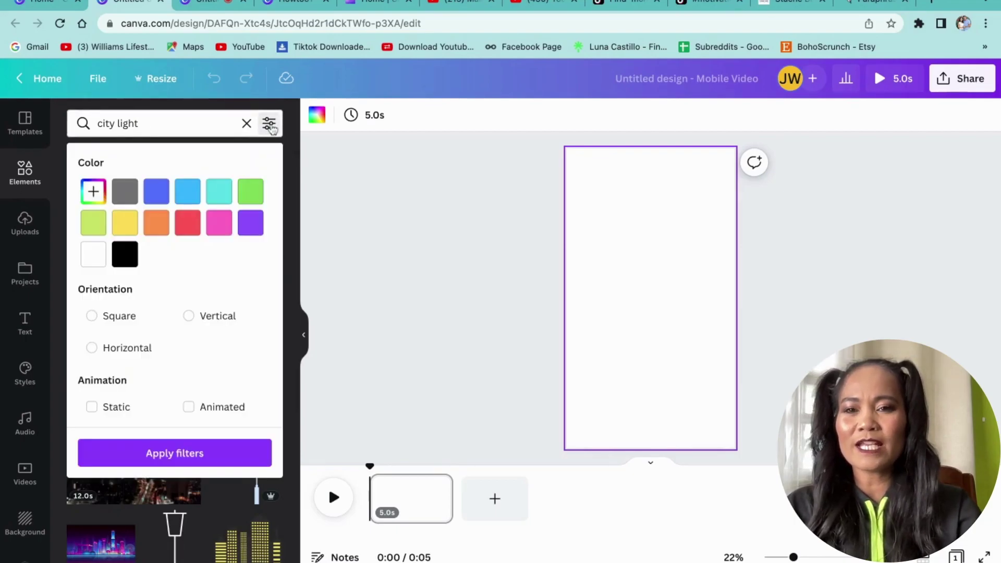
pyautogui.click(194, 324)
pyautogui.scroll(-3, 187, 348)
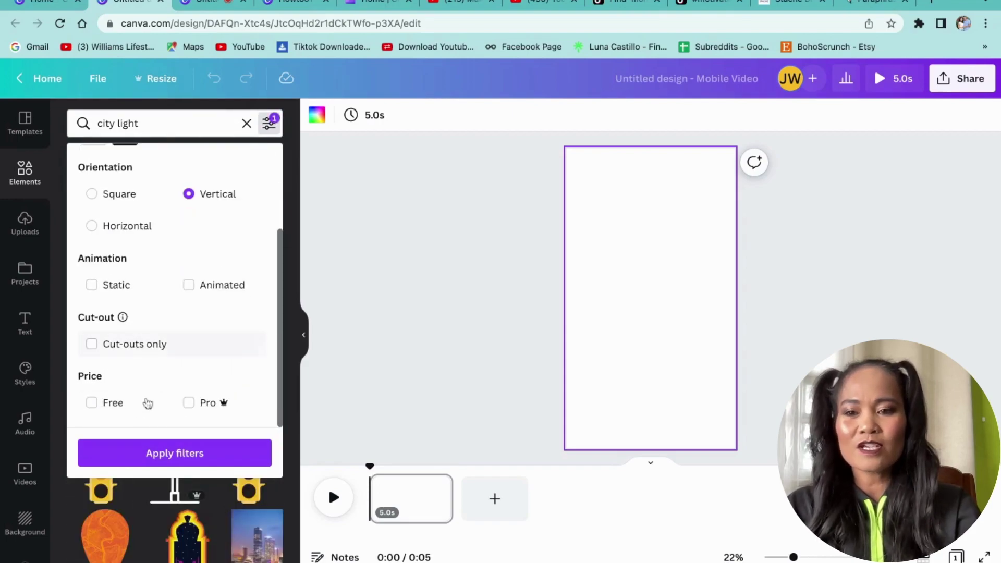
pyautogui.click(94, 408)
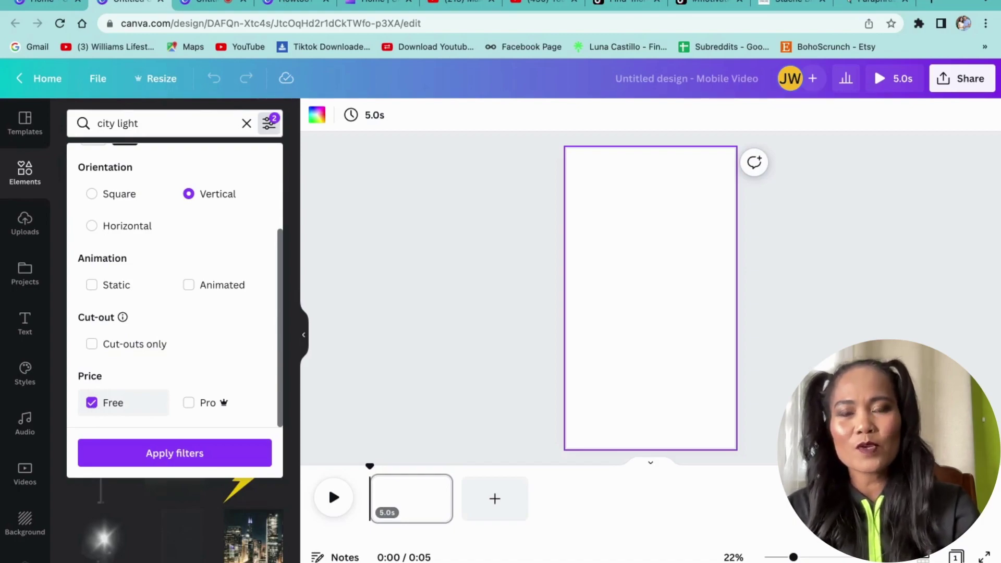
pyautogui.click(93, 404)
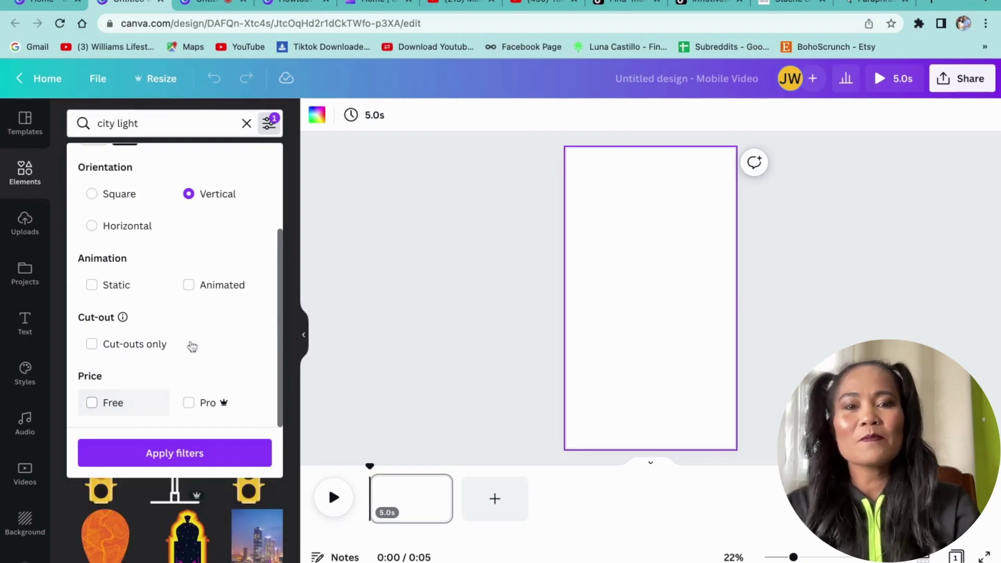
pyautogui.click(203, 407)
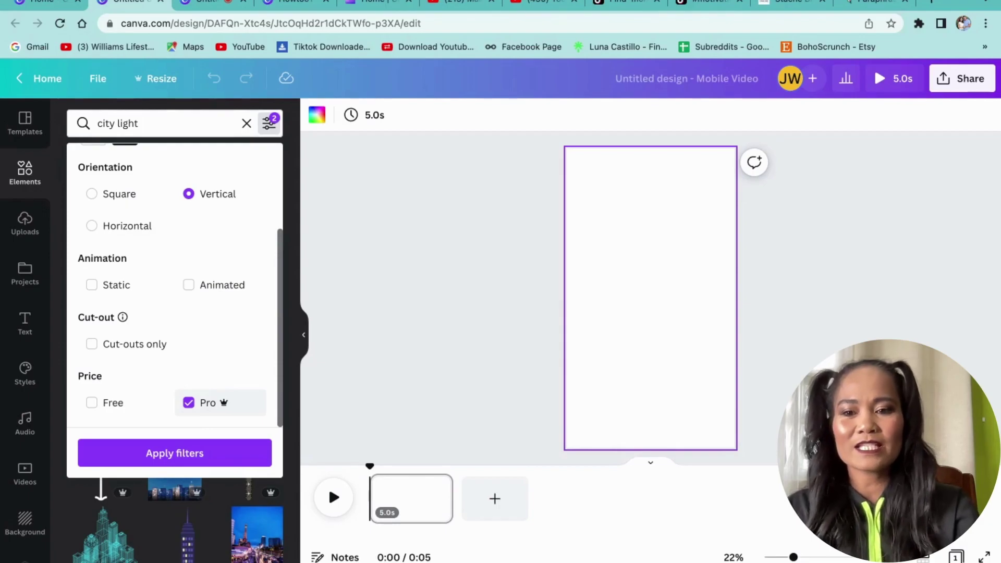
pyautogui.click(161, 467)
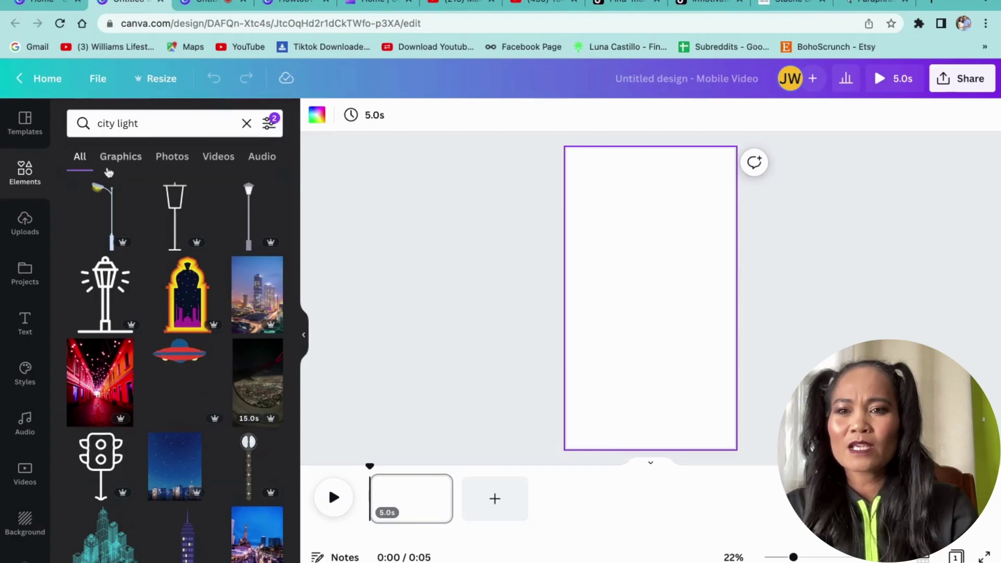
# - Add the 10-second night clip of the clock tower from the video results and enlarge it to fill the page
pyautogui.click(119, 157)
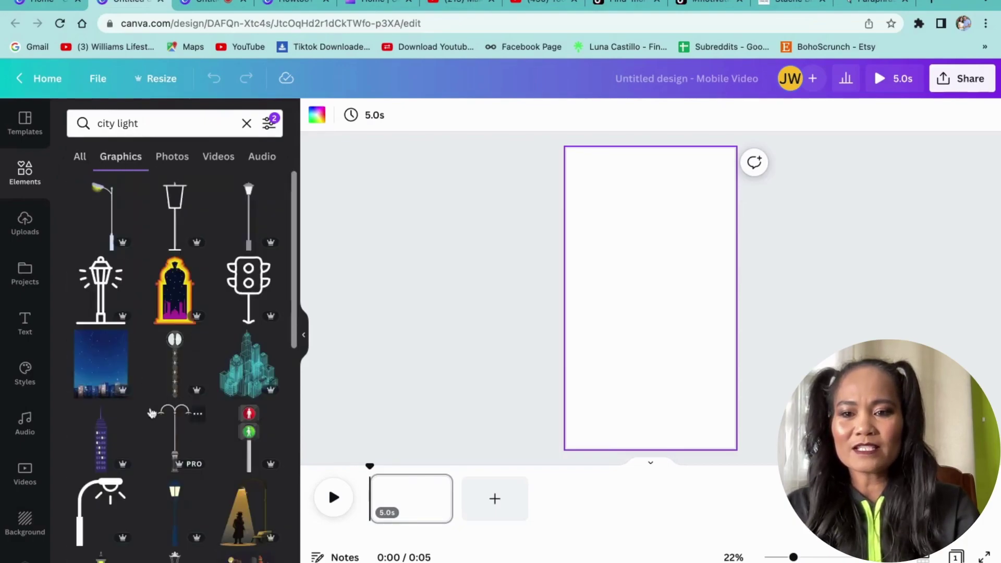
pyautogui.click(225, 158)
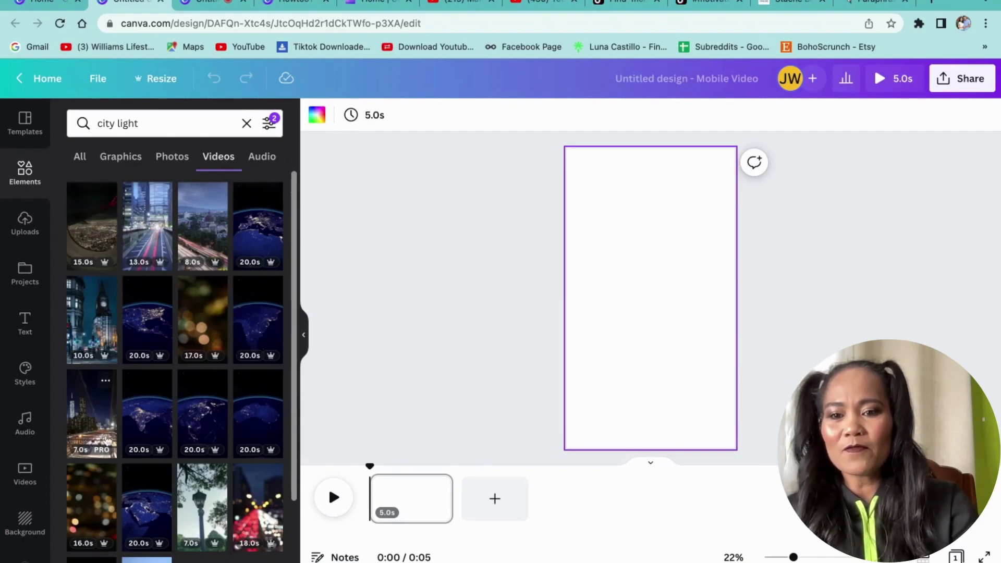
pyautogui.click(104, 334)
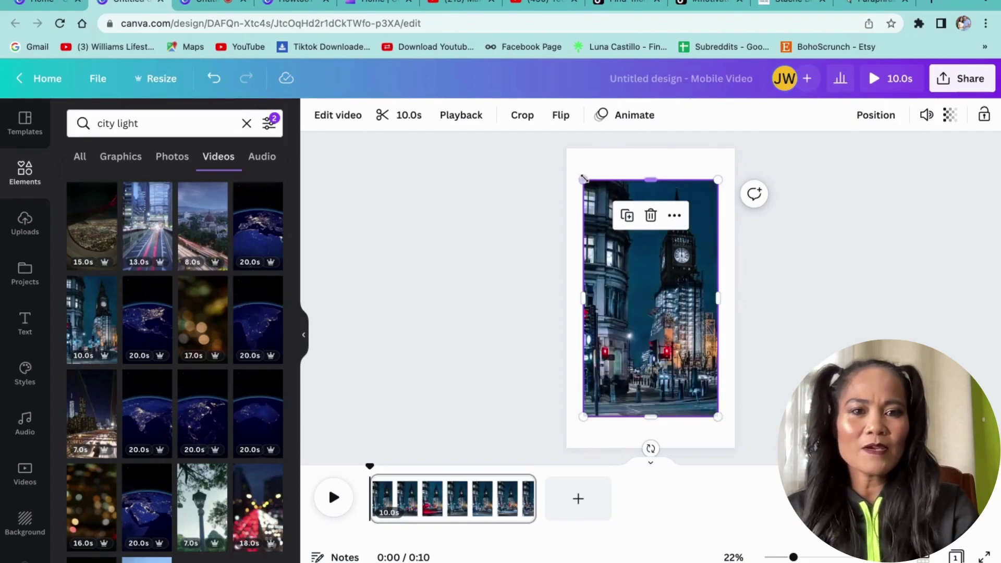
pyautogui.moveTo(583, 179); pyautogui.dragTo(566, 149)
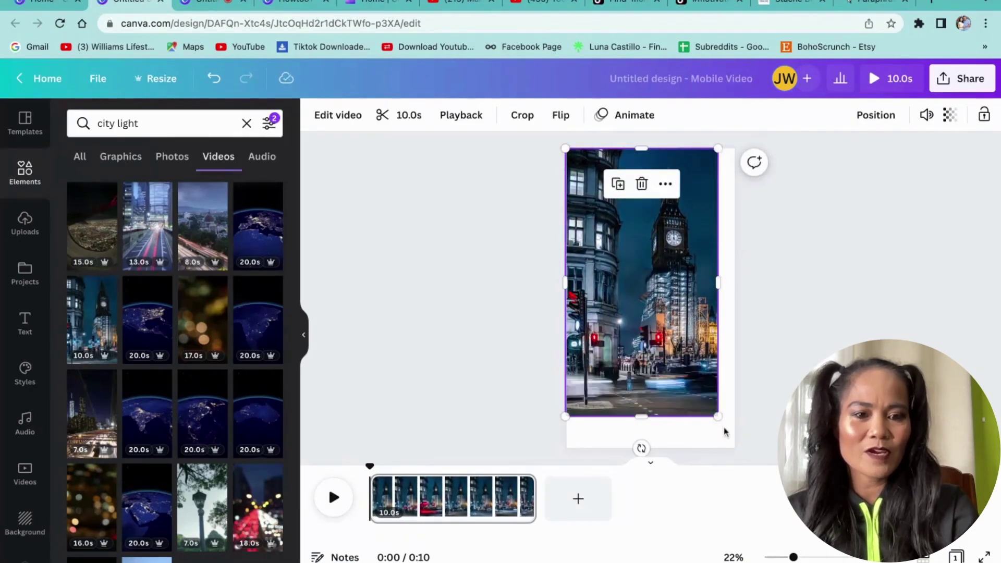
pyautogui.moveTo(719, 417); pyautogui.dragTo(738, 451)
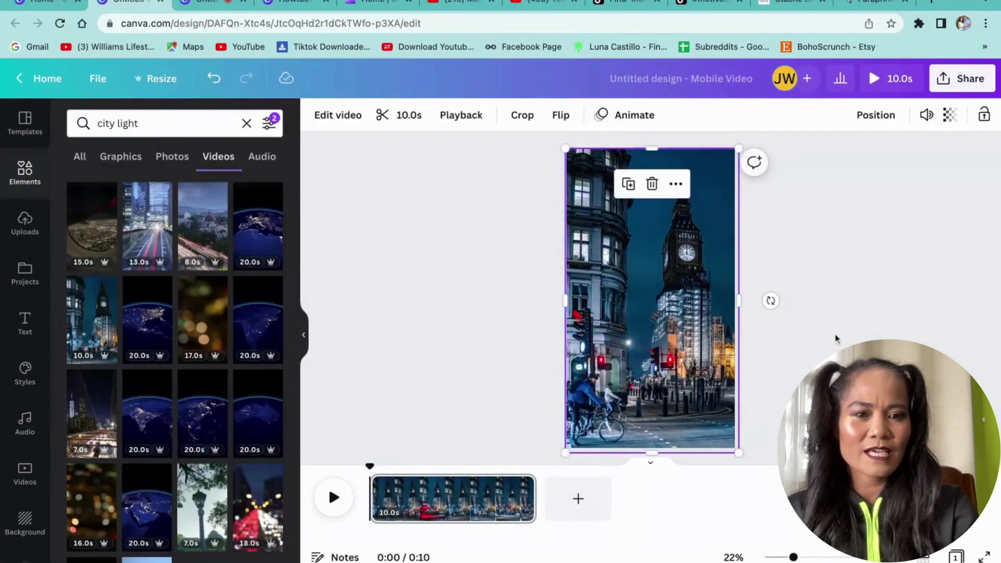
pyautogui.click(785, 353)
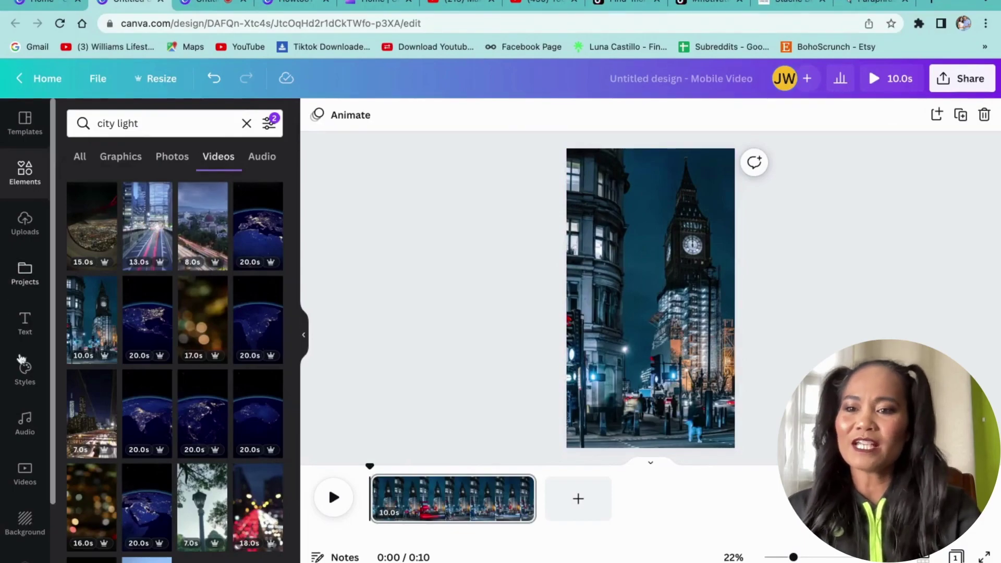
# - Add a heading text over the video and set its font size to 64
pyautogui.click(25, 334)
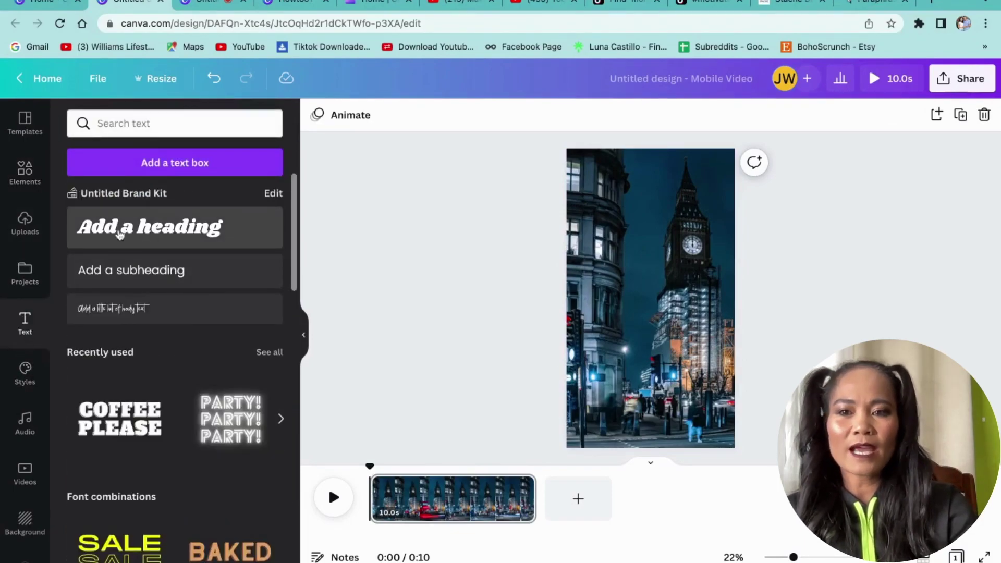
pyautogui.click(156, 228)
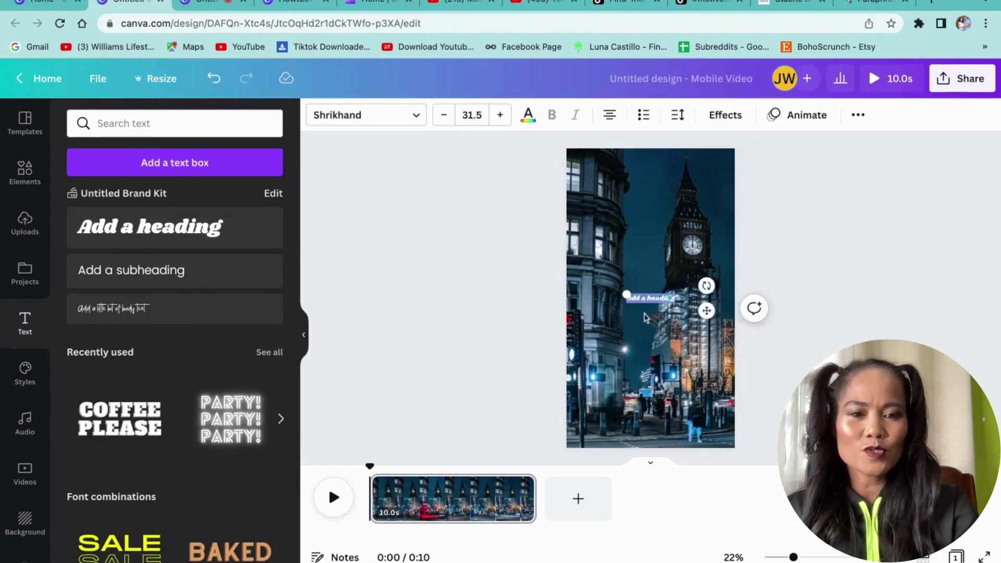
pyautogui.click(472, 115)
pyautogui.scroll(-2, 498, 383)
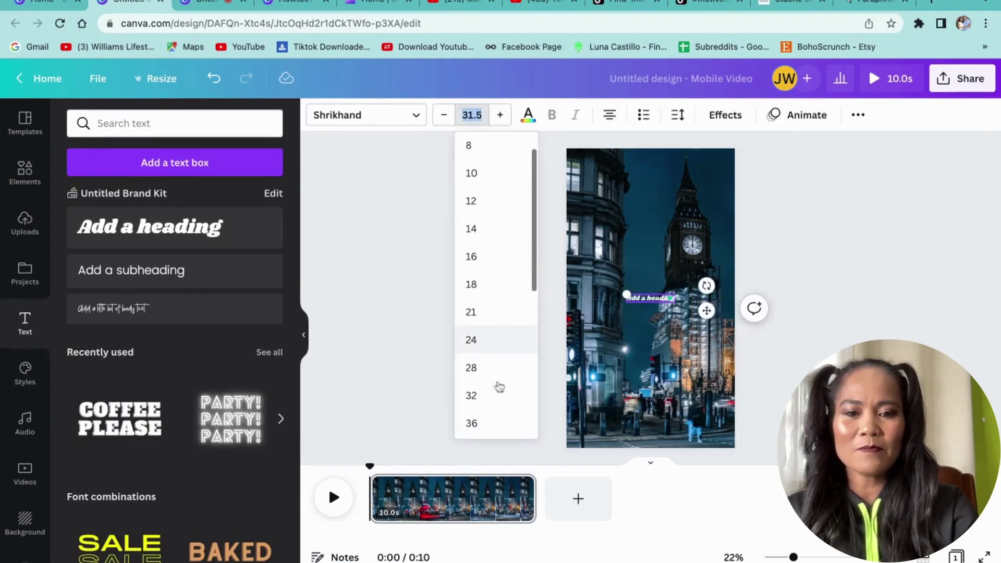
pyautogui.click(473, 417)
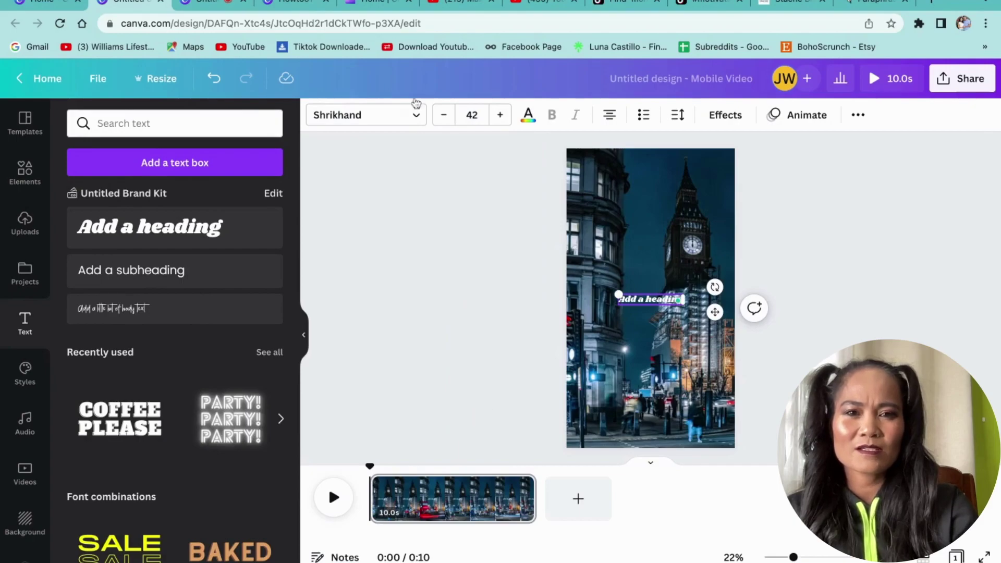
pyautogui.click(489, 120)
pyautogui.scroll(-2, 480, 339)
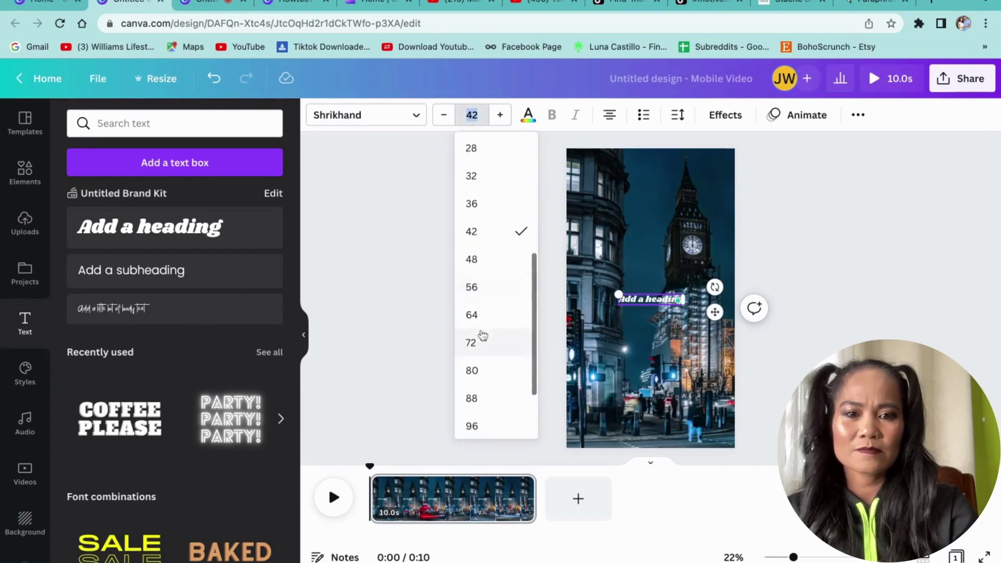
pyautogui.click(481, 318)
# - Replace the heading's placeholder with "You are 17 and you are stressing like 30?", split over two lines after the second "are"
pyautogui.tripleClick(646, 302)
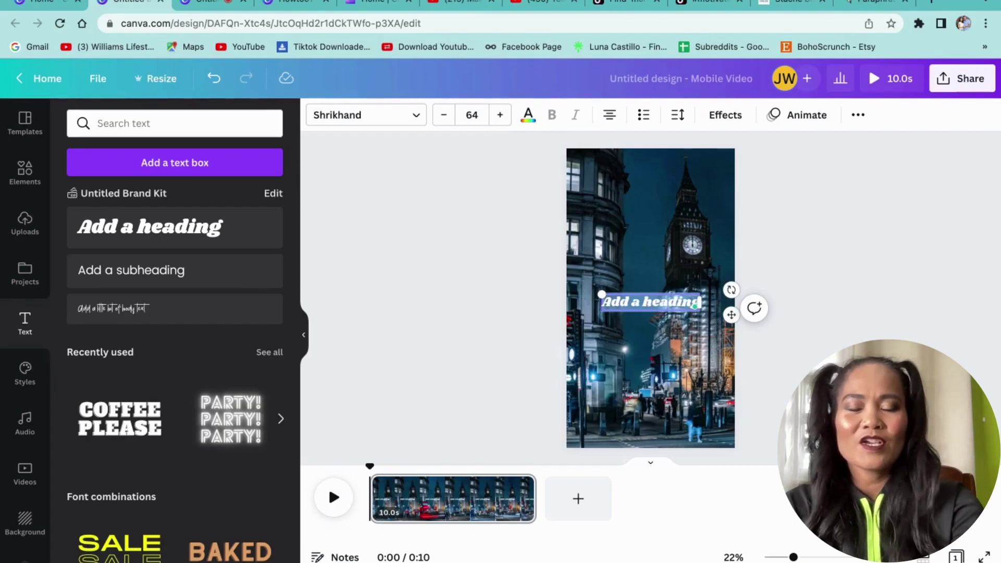
pyautogui.write('You are')
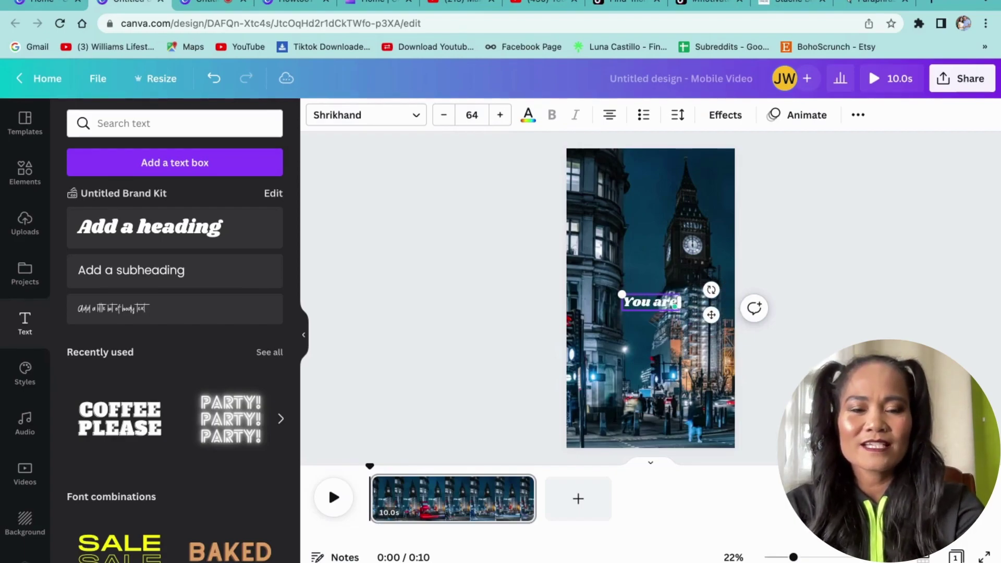
pyautogui.write(' 17 a')
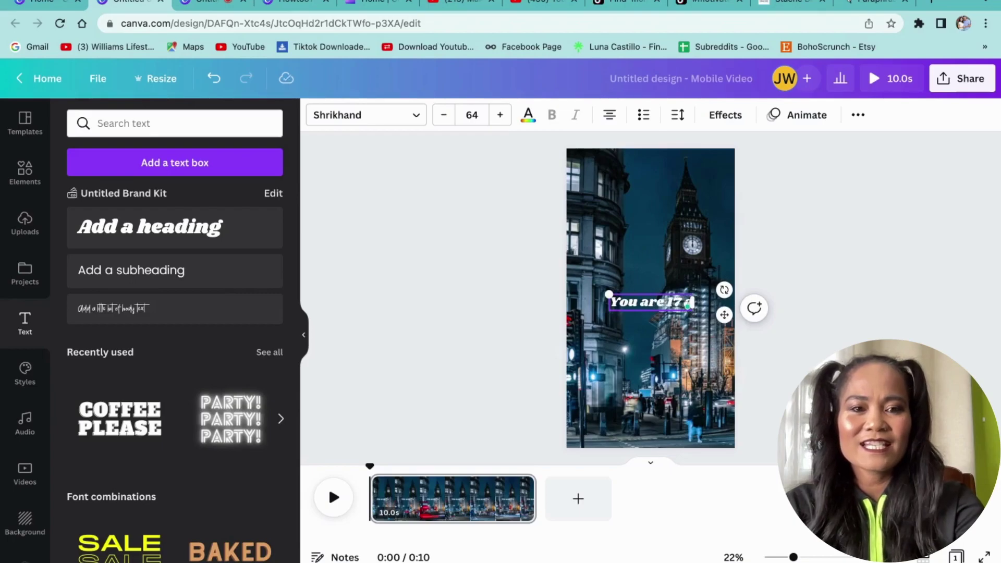
pyautogui.write('nd you')
pyautogui.press('Return')
pyautogui.write('stressing like')
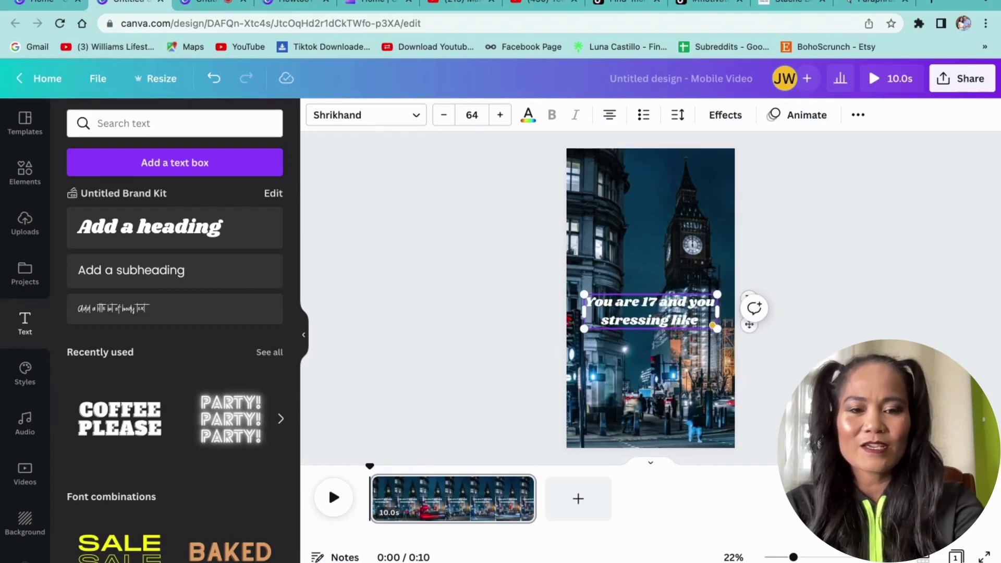
pyautogui.write(' you')
pyautogui.press('BackSpace')
pyautogui.press('BackSpace')
pyautogui.press('BackSpace')
pyautogui.press('BackSpace')
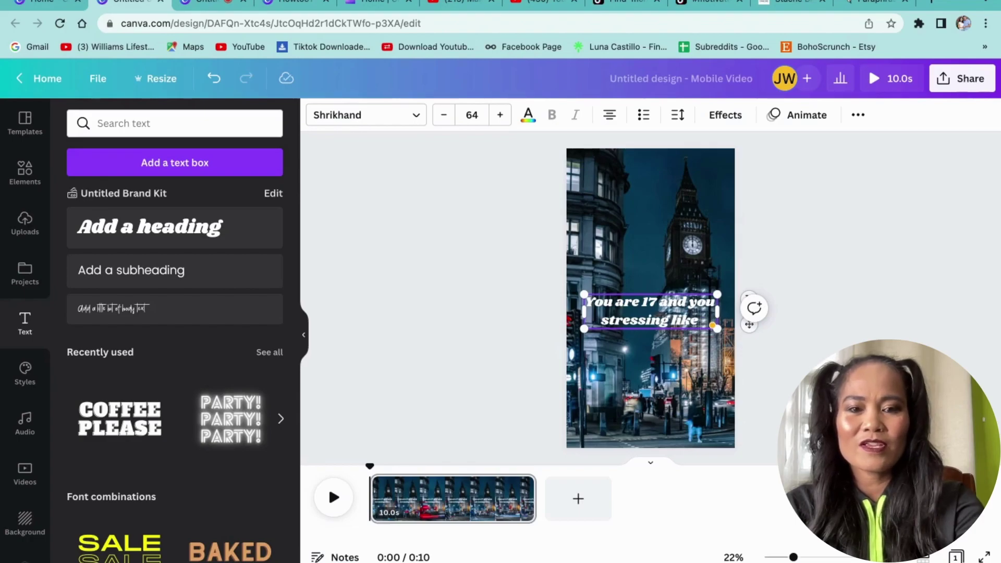
pyautogui.write('30')
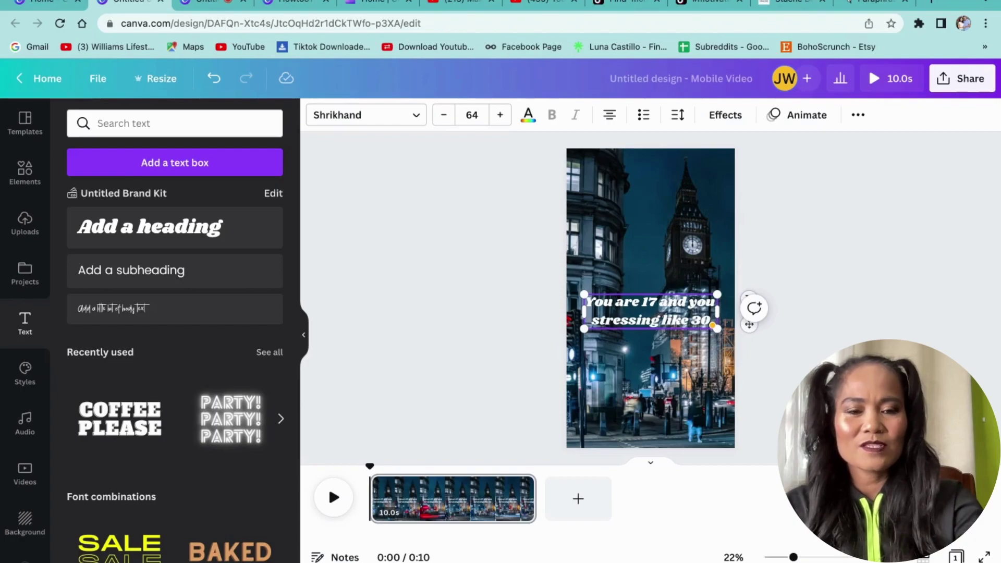
pyautogui.write('?')
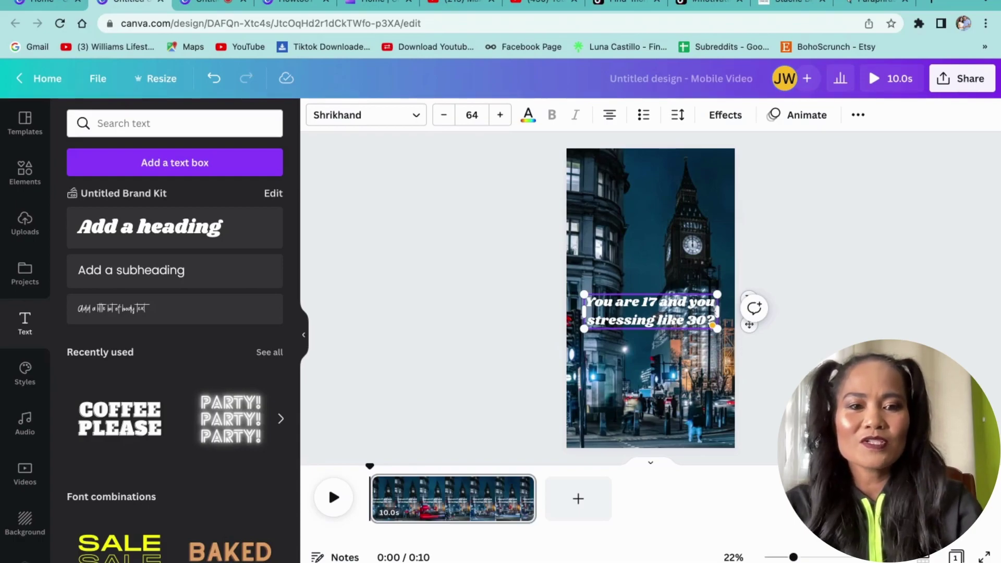
pyautogui.write('are')
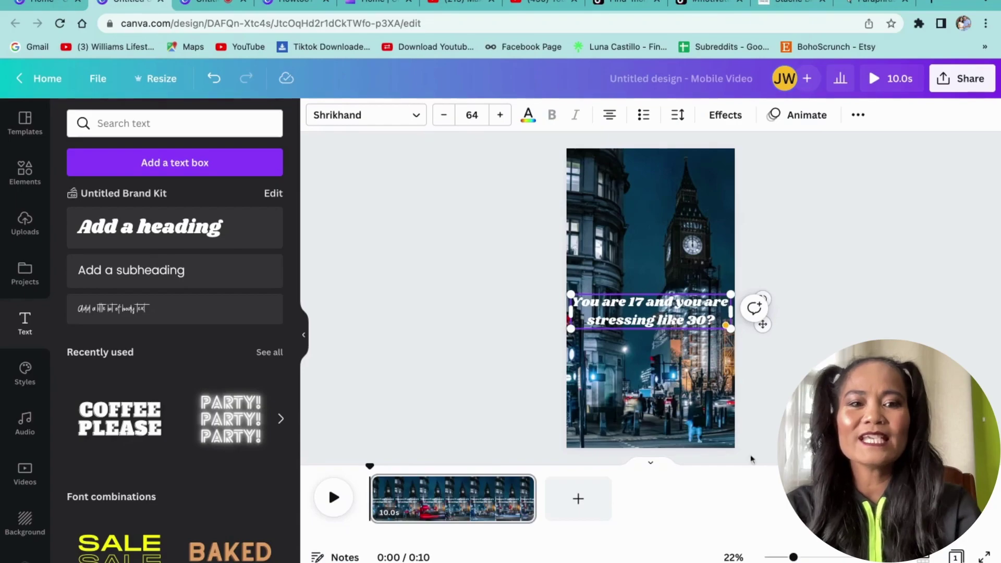
# - Set the quote's font to Roca One Black and arrange it as a narrower three-line block higher on the page
pyautogui.tripleClick(653, 308)
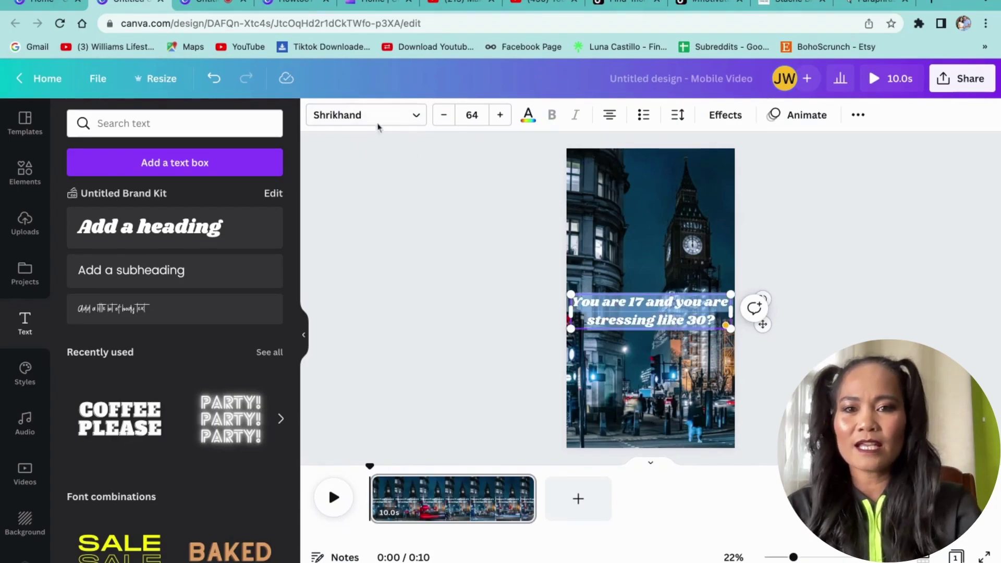
pyautogui.click(396, 114)
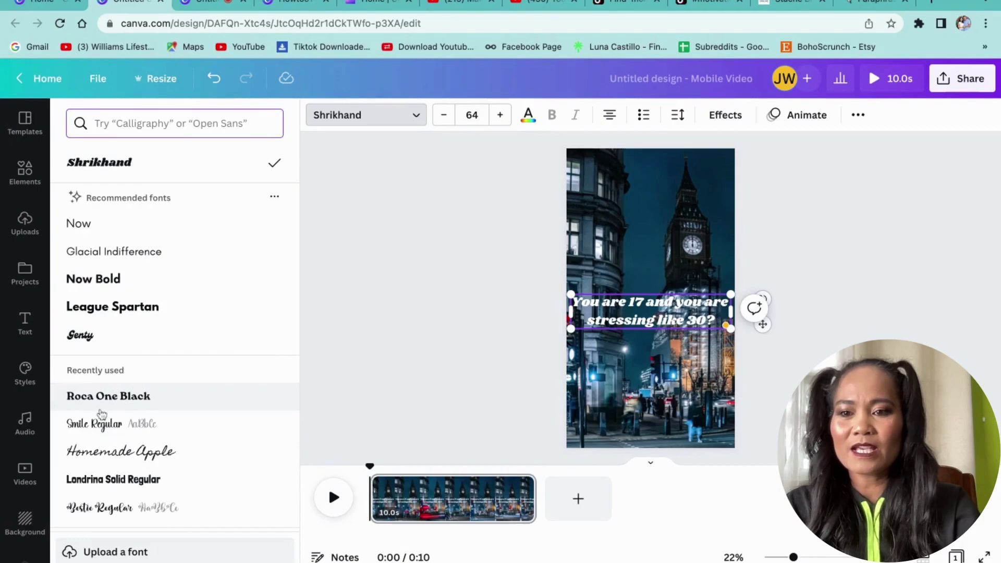
pyautogui.click(123, 401)
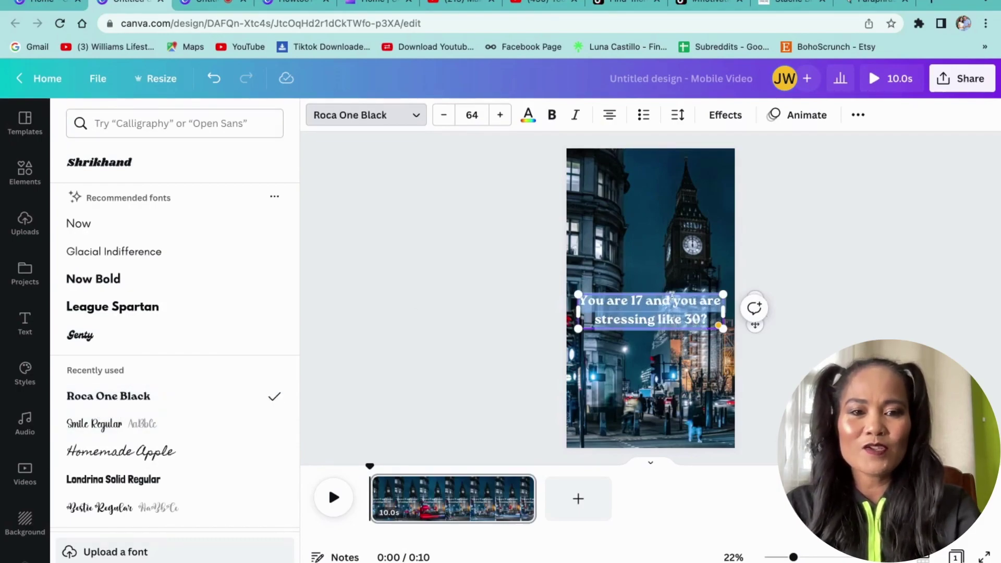
pyautogui.moveTo(755, 325); pyautogui.dragTo(739, 321)
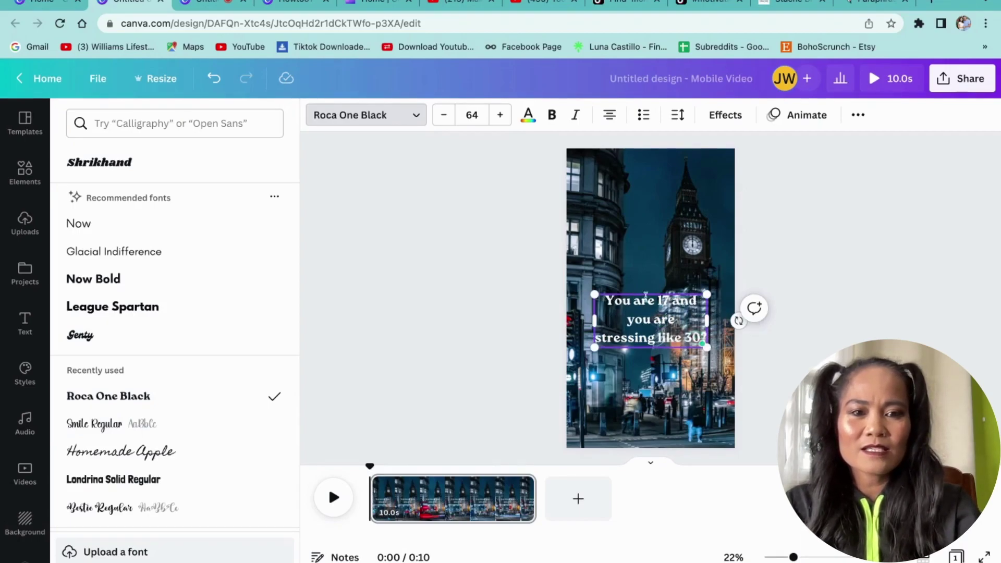
pyautogui.moveTo(648, 292)
pyautogui.mouseDown()
pyautogui.moveTo(647, 243)
pyautogui.moveTo(647, 292)
pyautogui.mouseUp()
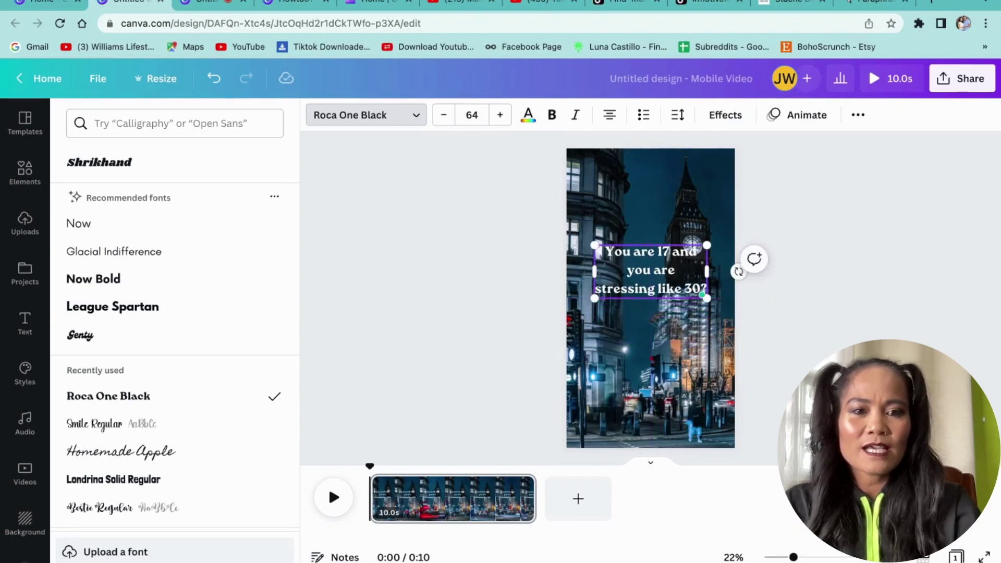
# - Set the quote's font size to 96 and keep the enlarged text centred across the page
pyautogui.click(472, 114)
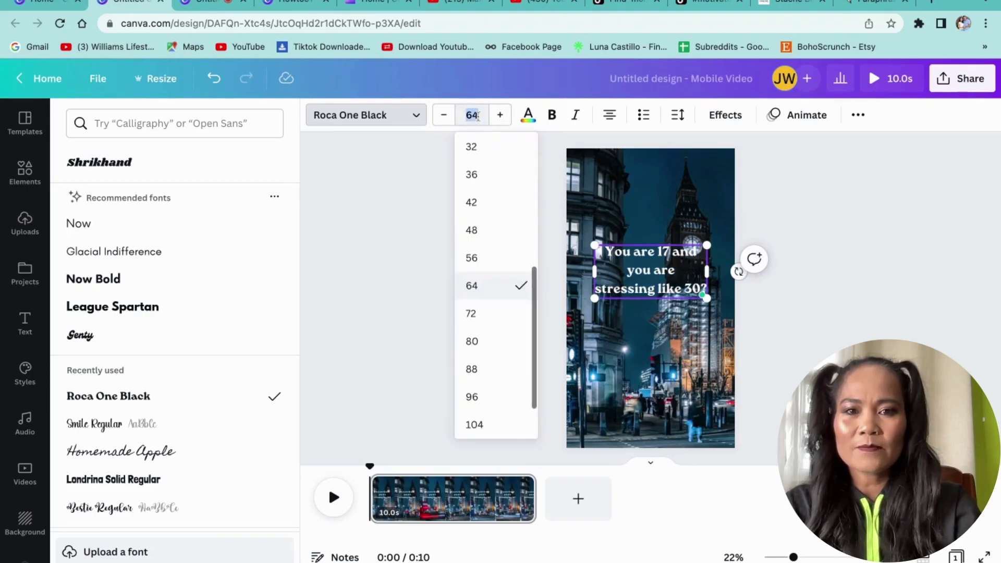
pyautogui.click(487, 398)
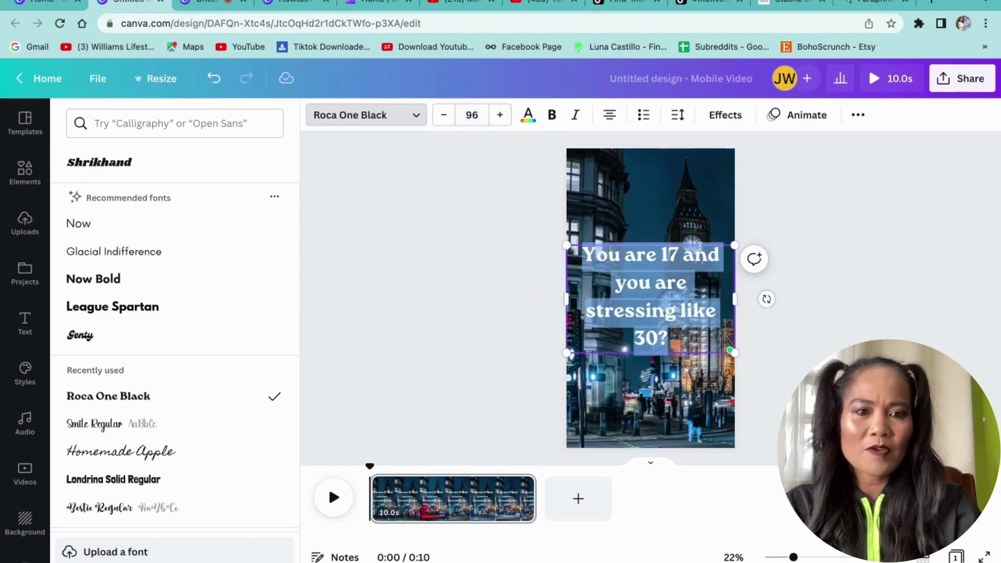
pyautogui.click(822, 239)
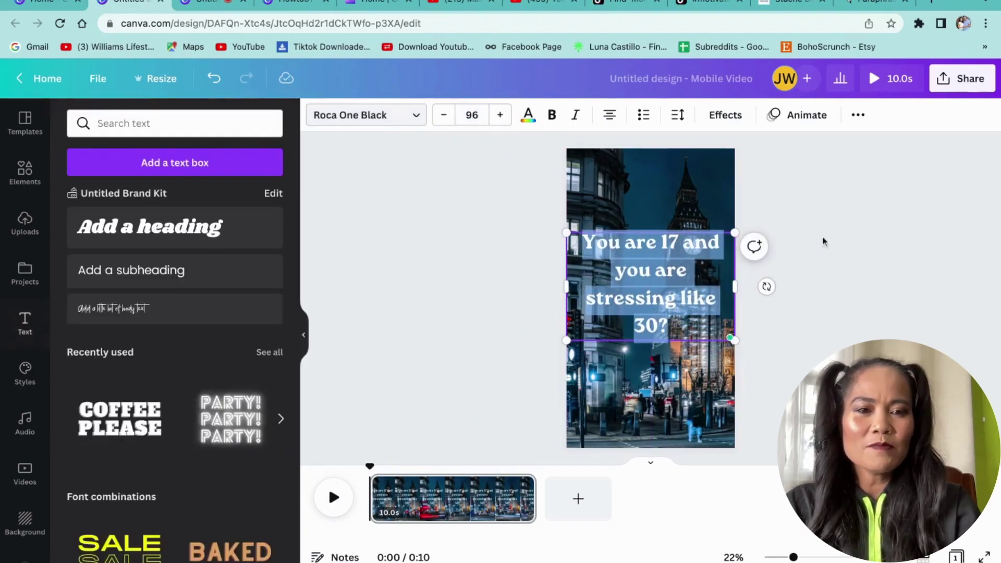
pyautogui.click(651, 334)
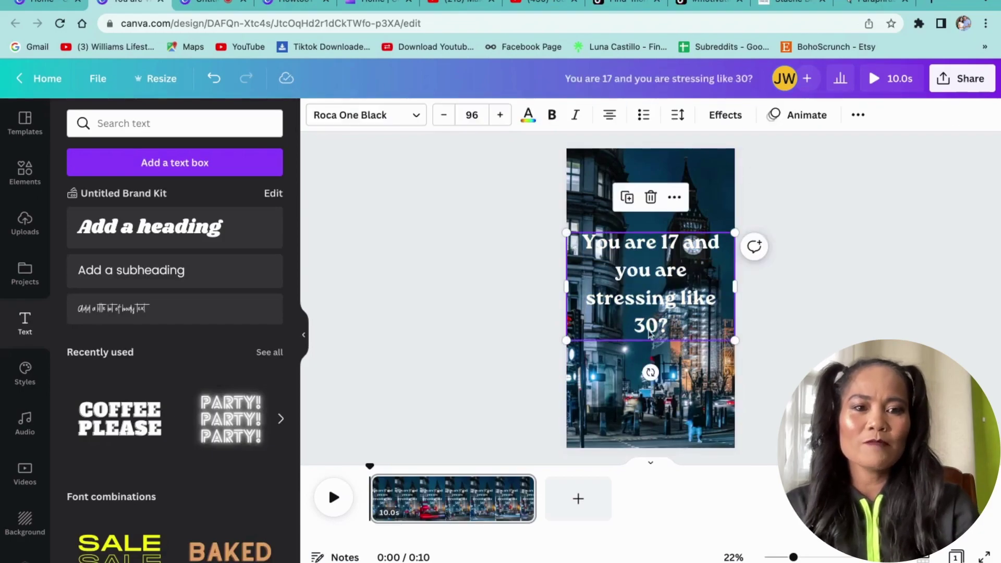
# - Apply the Shadow effect to the whole quote text
pyautogui.click(651, 284)
pyautogui.doubleClick(651, 284)
pyautogui.press('super+a')
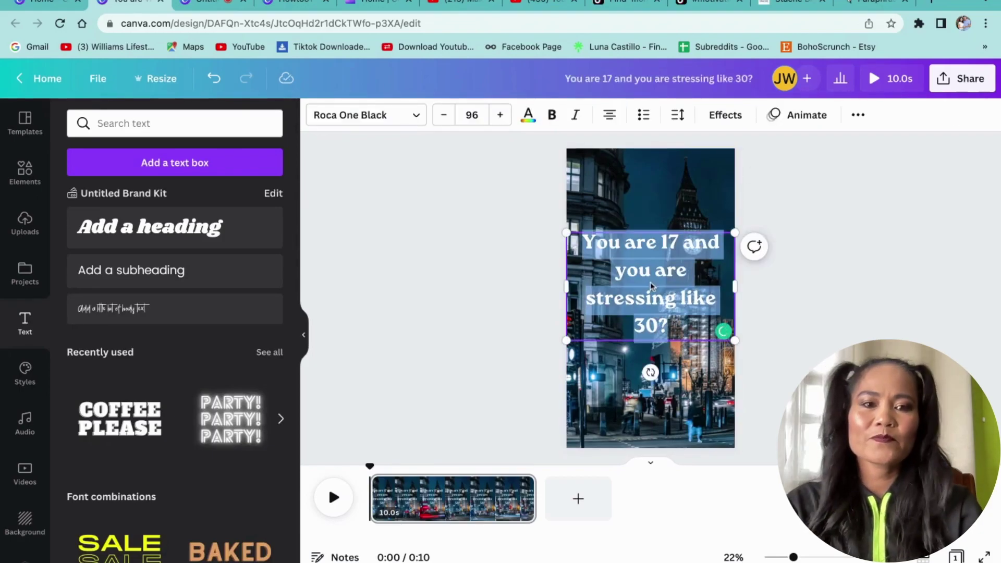
pyautogui.click(725, 116)
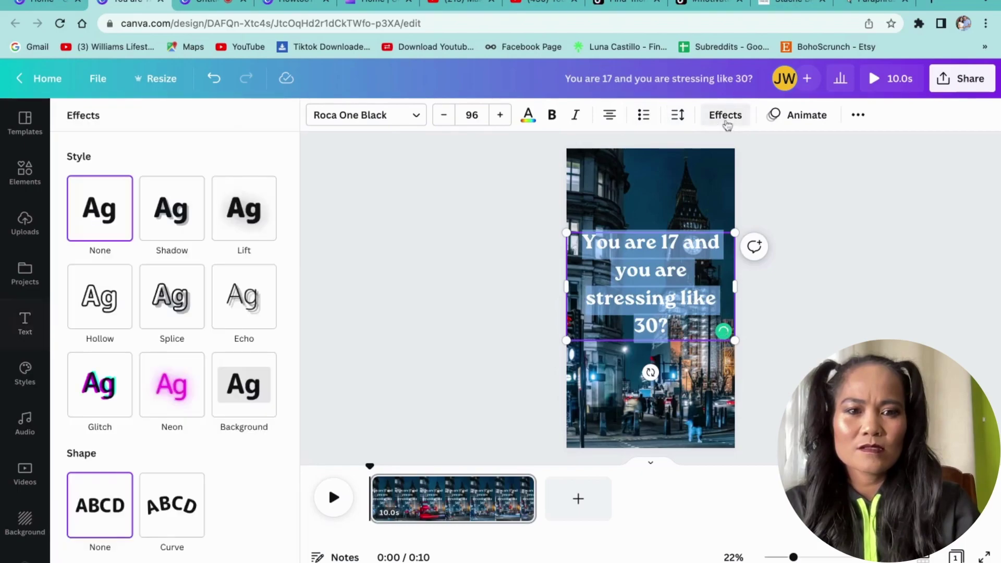
pyautogui.click(728, 114)
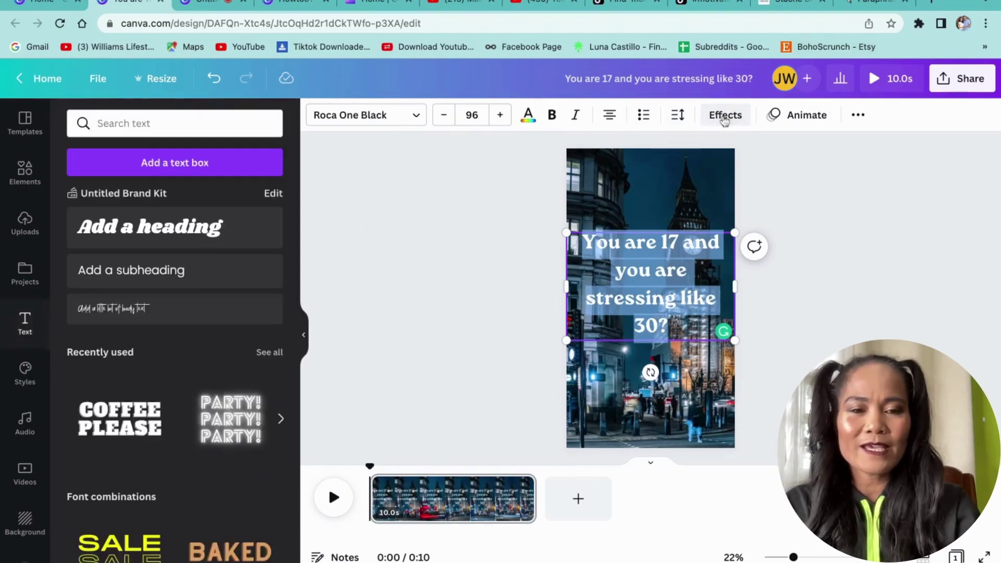
pyautogui.click(717, 118)
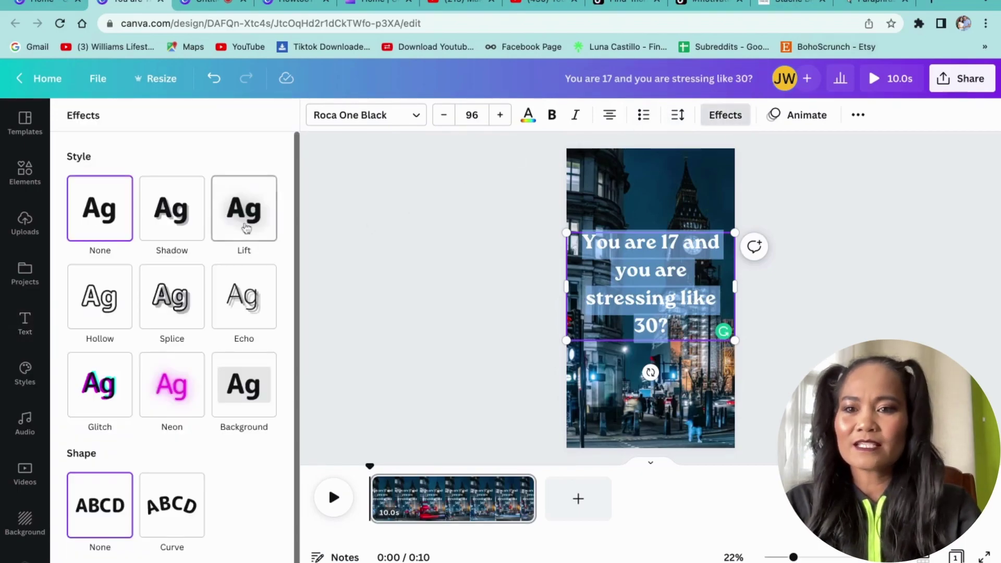
pyautogui.click(166, 232)
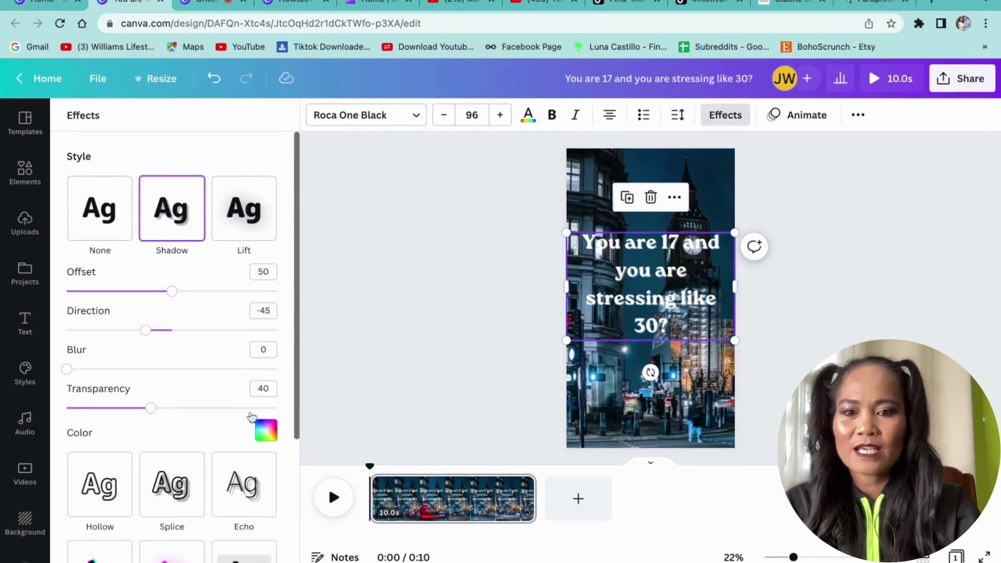
# - Set the quote's shadow colour to the dark grey from the brand colours, trying white for comparison
pyautogui.click(265, 439)
pyautogui.click(183, 288)
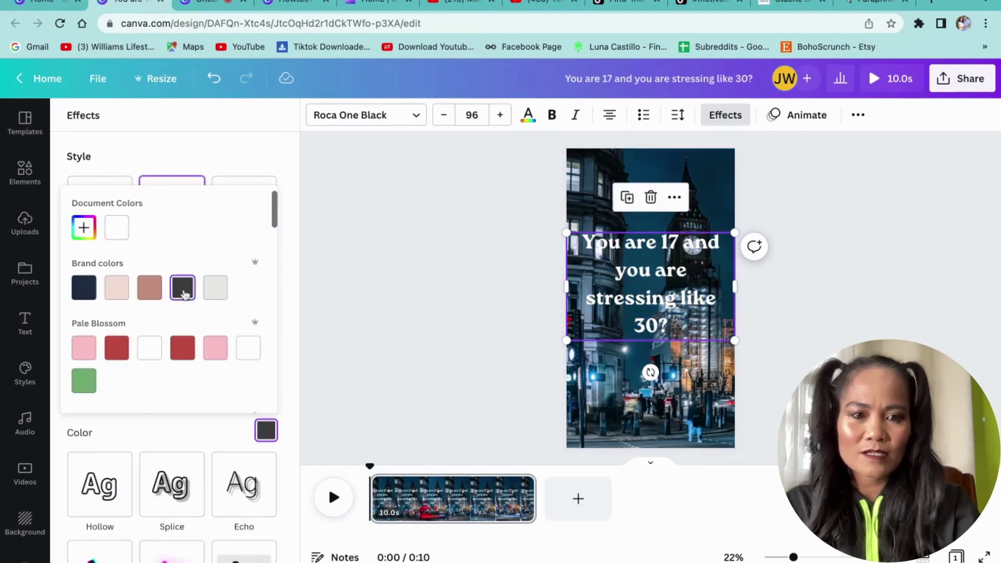
pyautogui.click(248, 348)
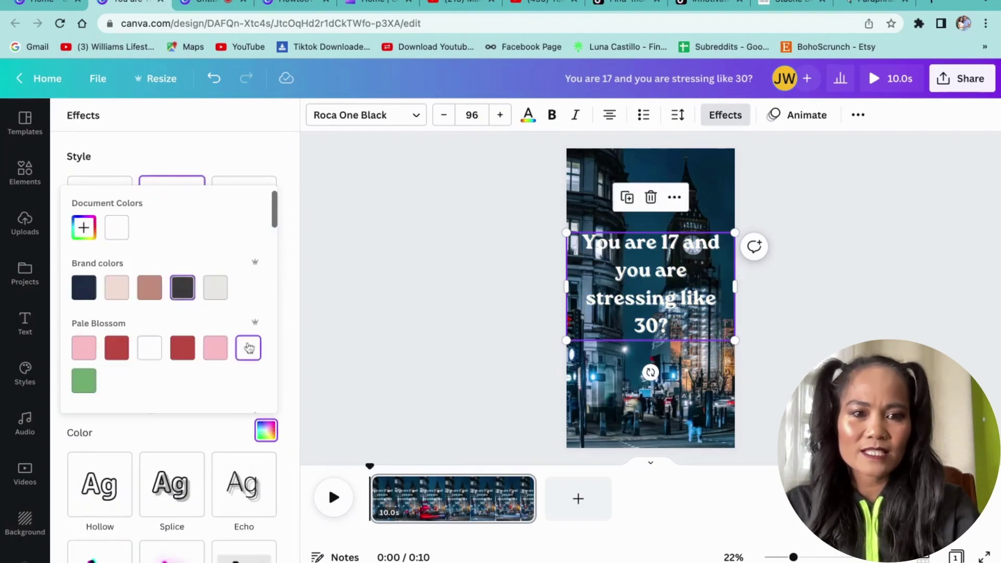
pyautogui.click(183, 289)
pyautogui.click(392, 308)
pyautogui.click(807, 357)
# - Try the dark grey brand colour on the quote text and return it to white
pyautogui.click(666, 280)
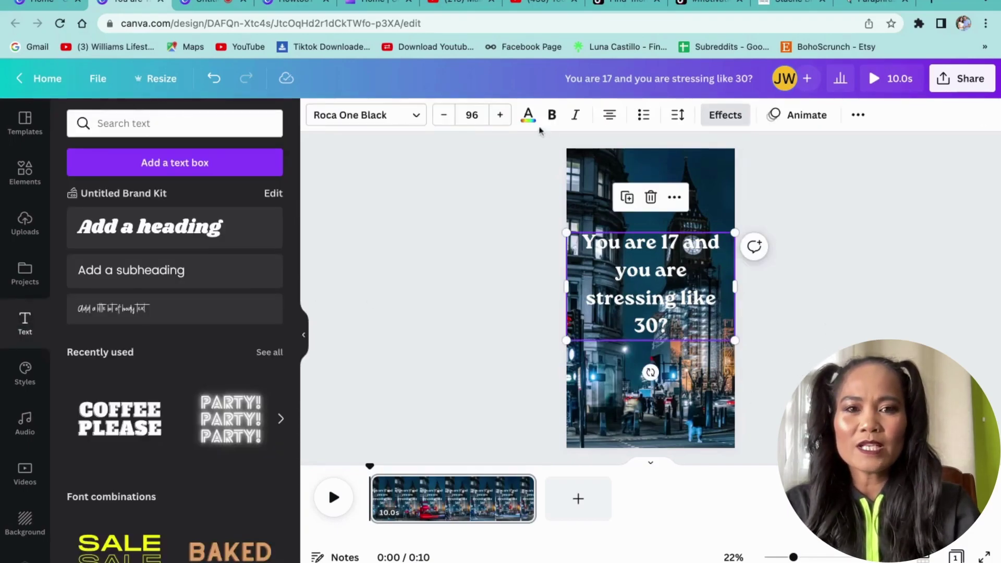
pyautogui.click(529, 116)
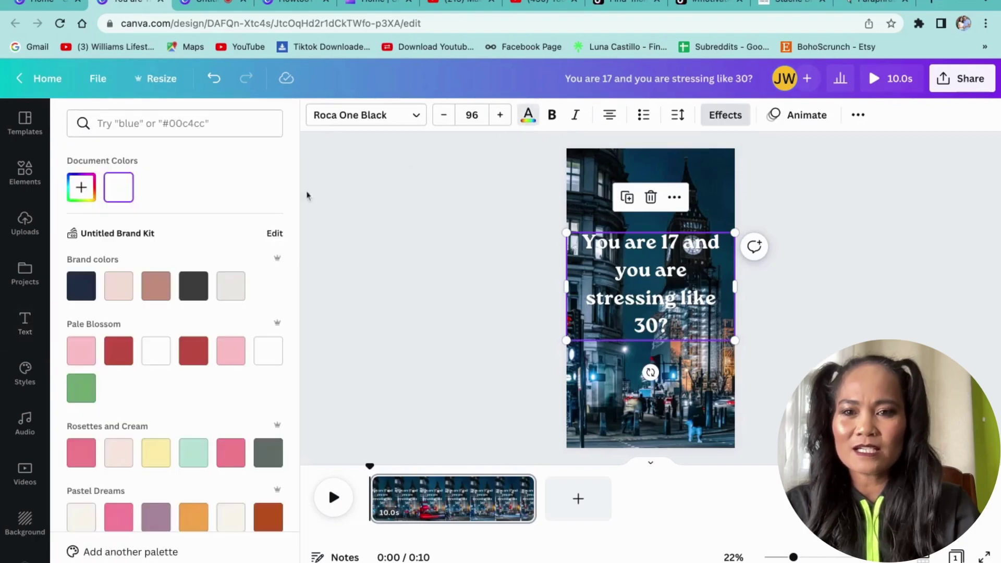
pyautogui.click(195, 288)
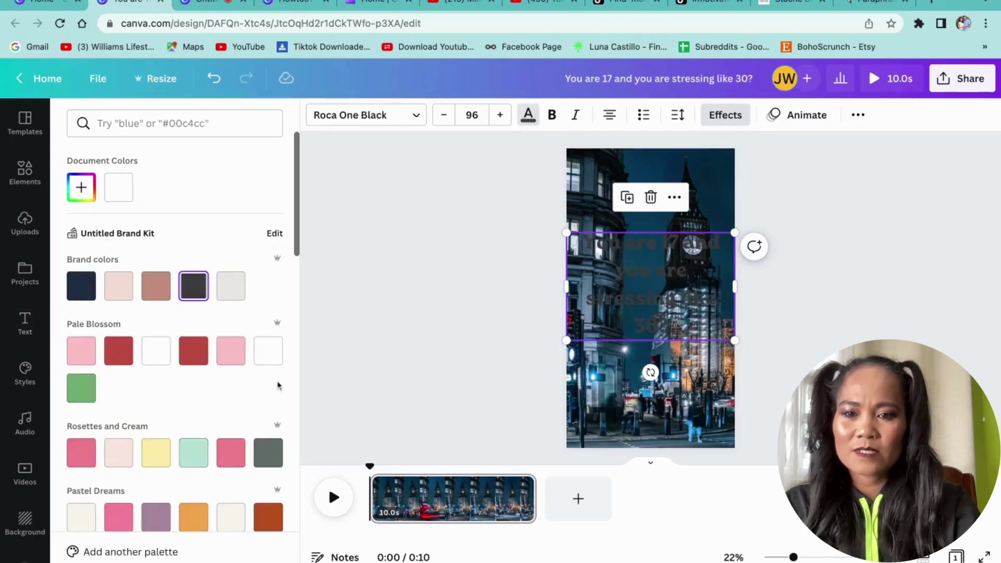
pyautogui.click(268, 351)
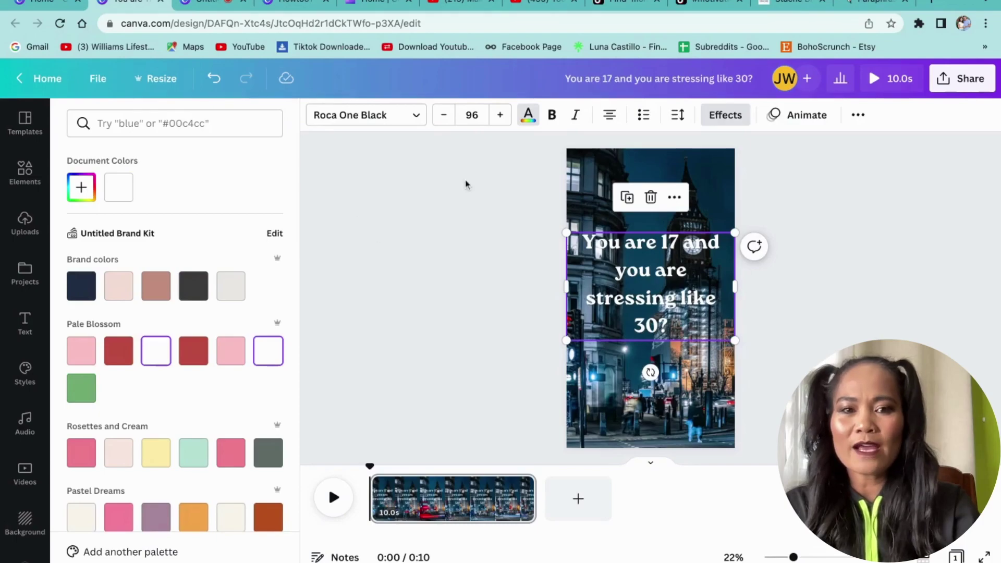
pyautogui.press('Escape')
pyautogui.click(828, 203)
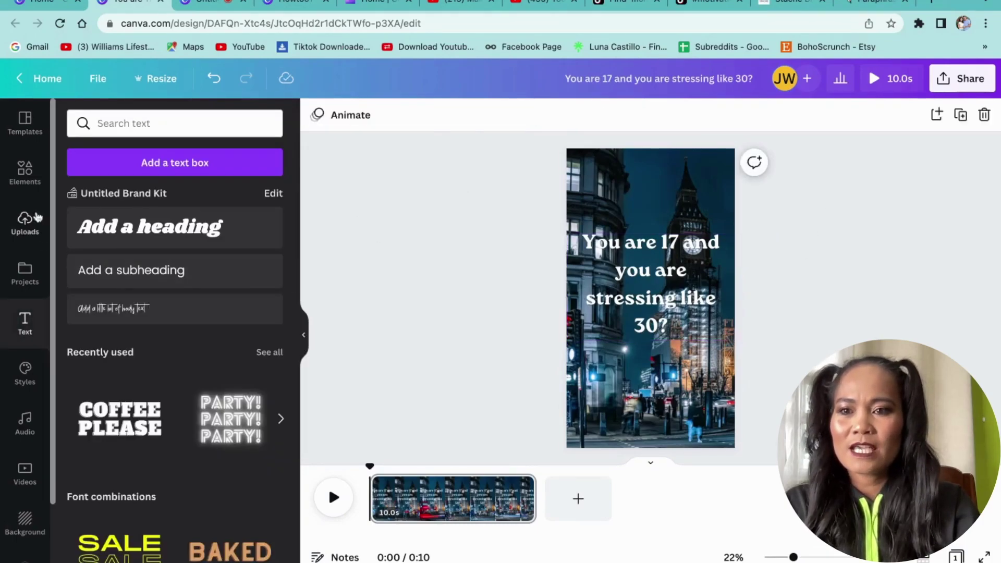
# - Add a square shape and enlarge it into a wide rectangle covering the quote in the middle of the page
pyautogui.click(27, 180)
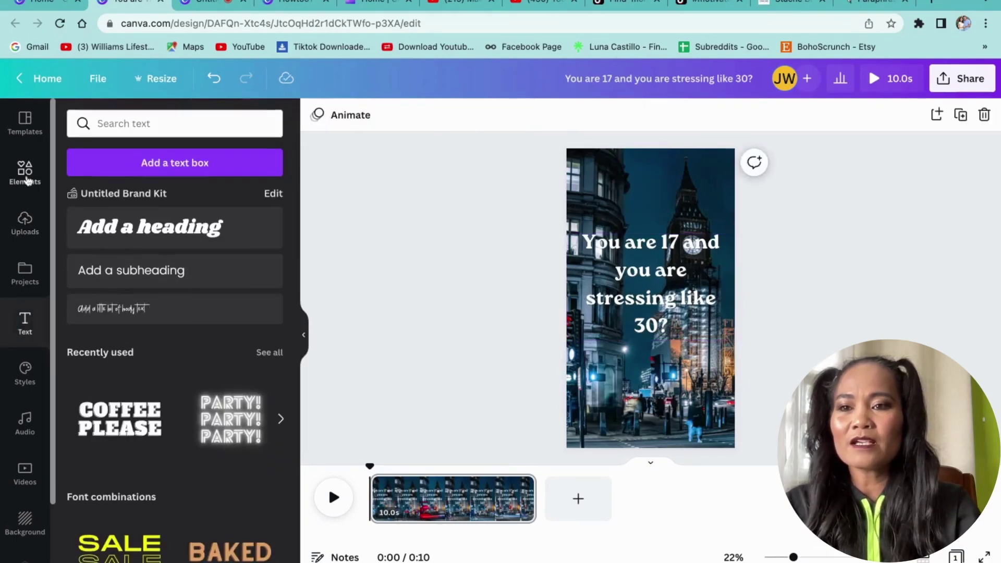
pyautogui.click(246, 123)
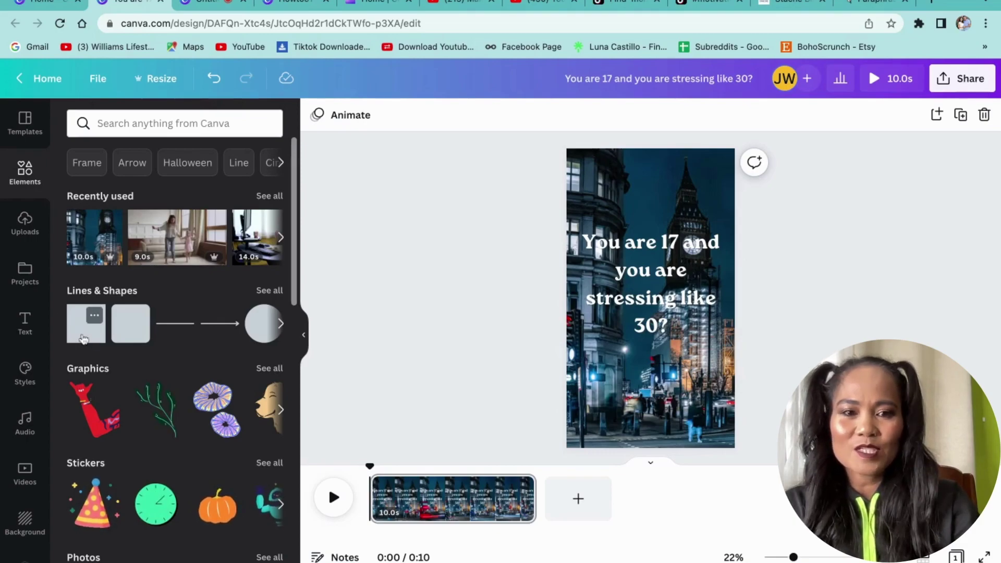
pyautogui.click(83, 338)
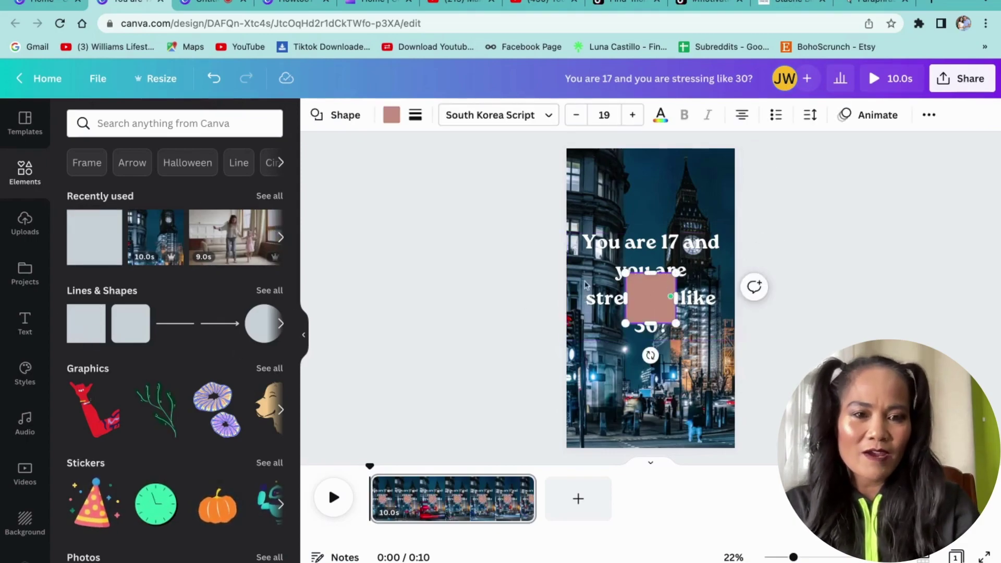
pyautogui.click(836, 290)
pyautogui.moveTo(648, 293); pyautogui.dragTo(724, 252)
pyautogui.moveTo(648, 275)
pyautogui.mouseDown()
pyautogui.moveTo(648, 340)
pyautogui.moveTo(656, 279)
pyautogui.mouseUp()
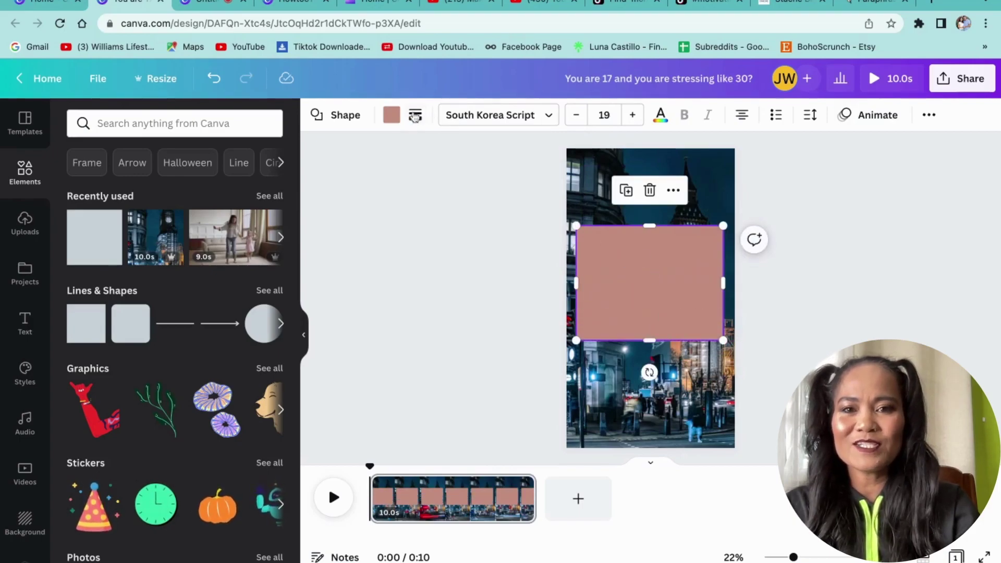
# - Fill the rectangle with white and send it backward behind the quote text
pyautogui.click(392, 115)
pyautogui.click(231, 190)
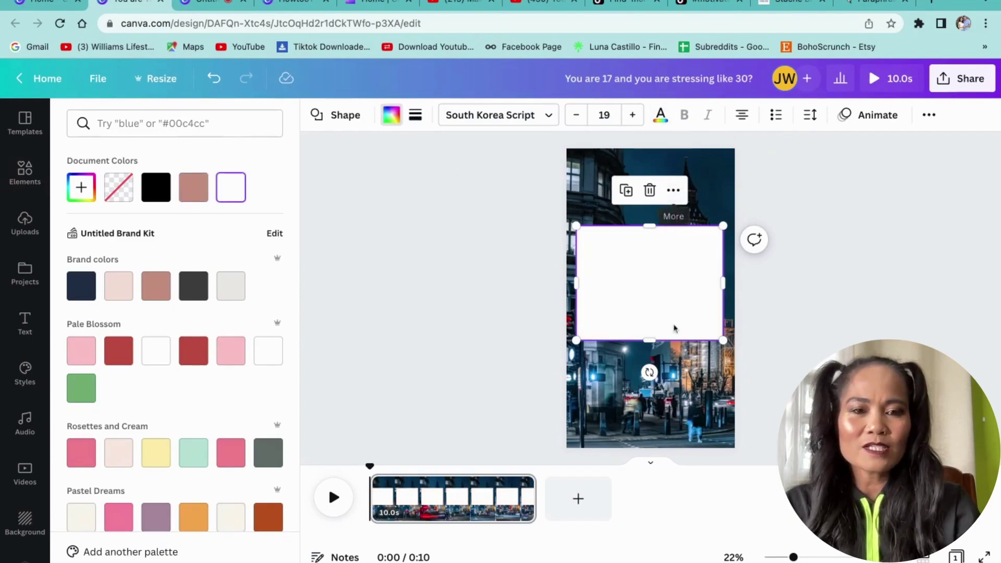
pyautogui.click(674, 190)
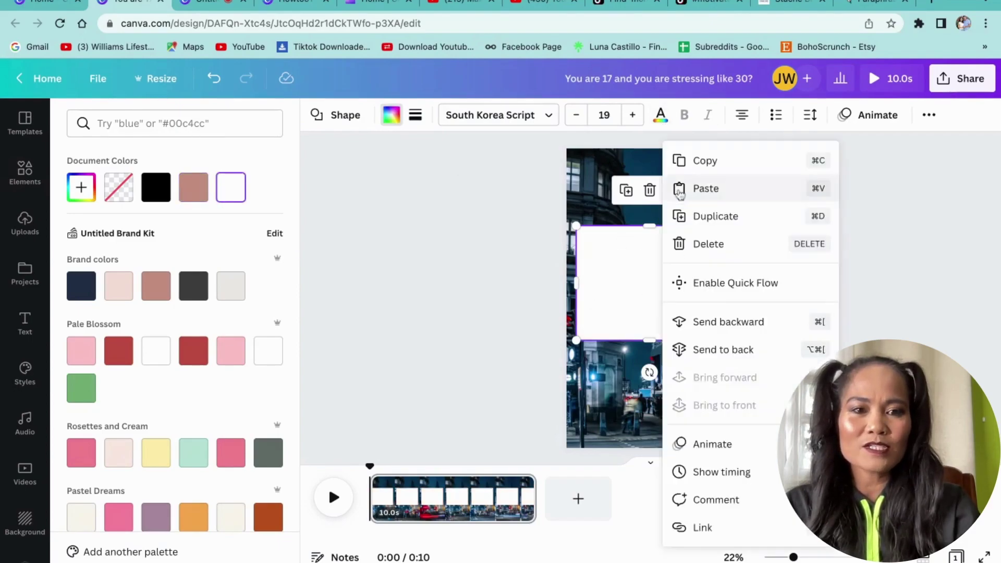
pyautogui.click(646, 280)
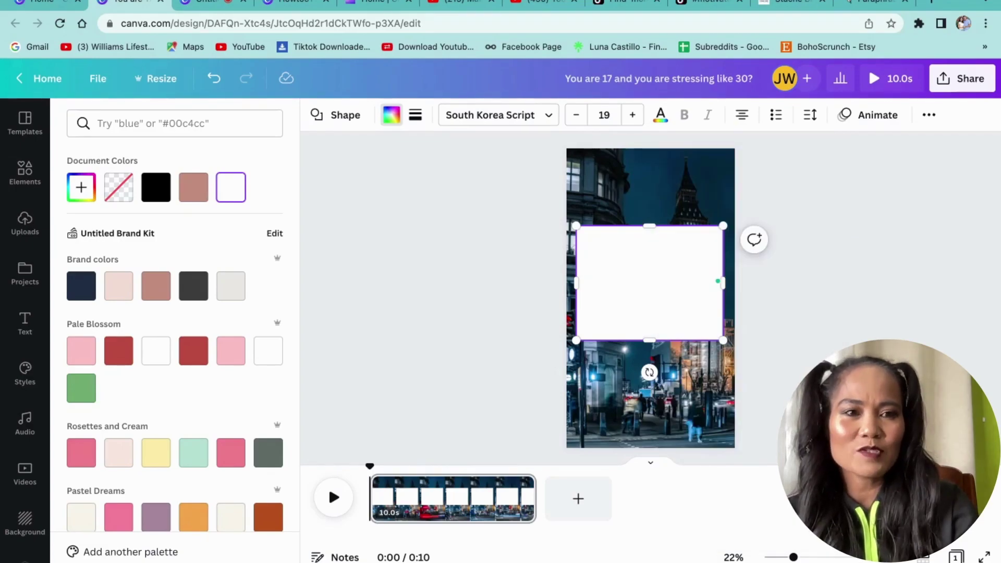
pyautogui.click(931, 119)
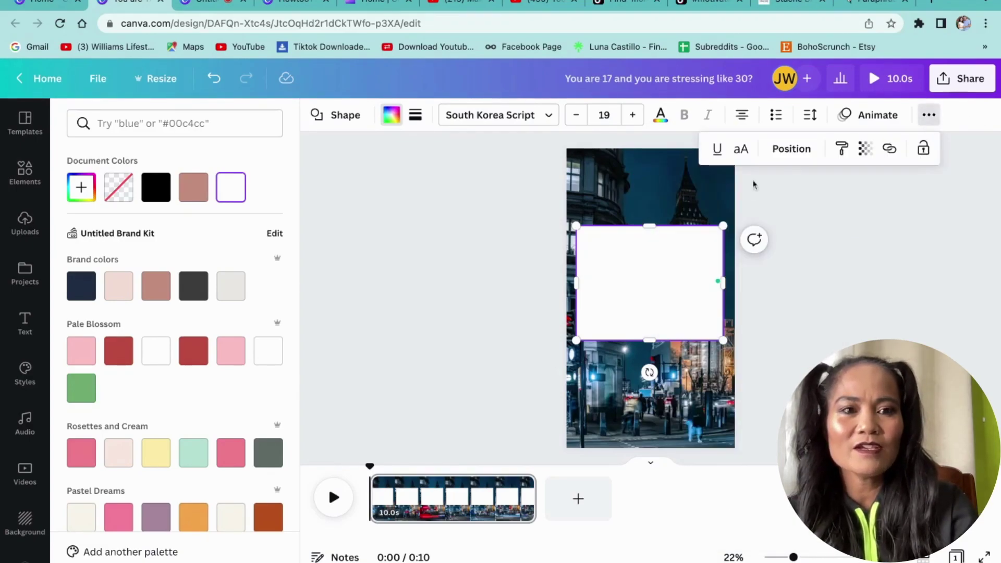
pyautogui.click(793, 150)
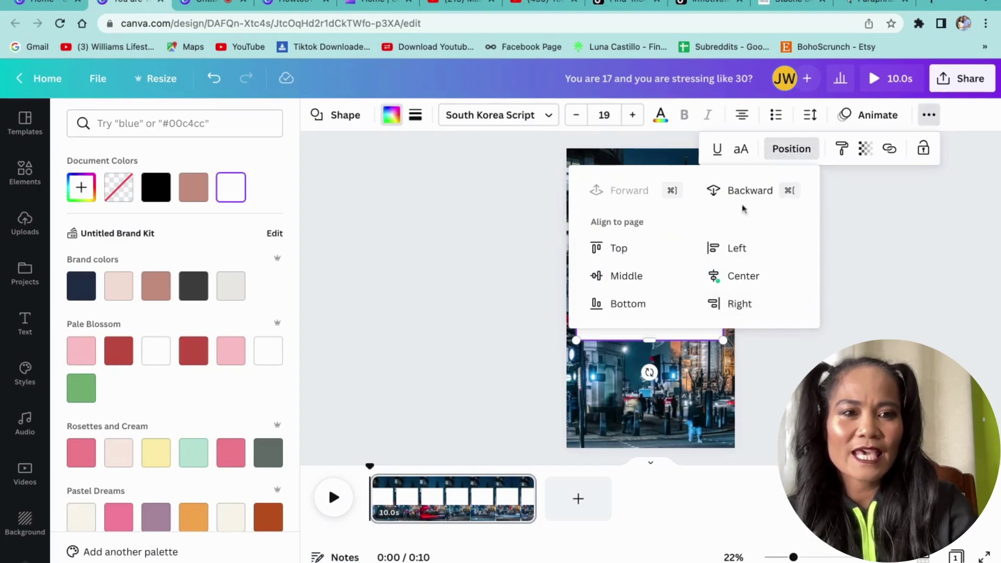
pyautogui.click(863, 251)
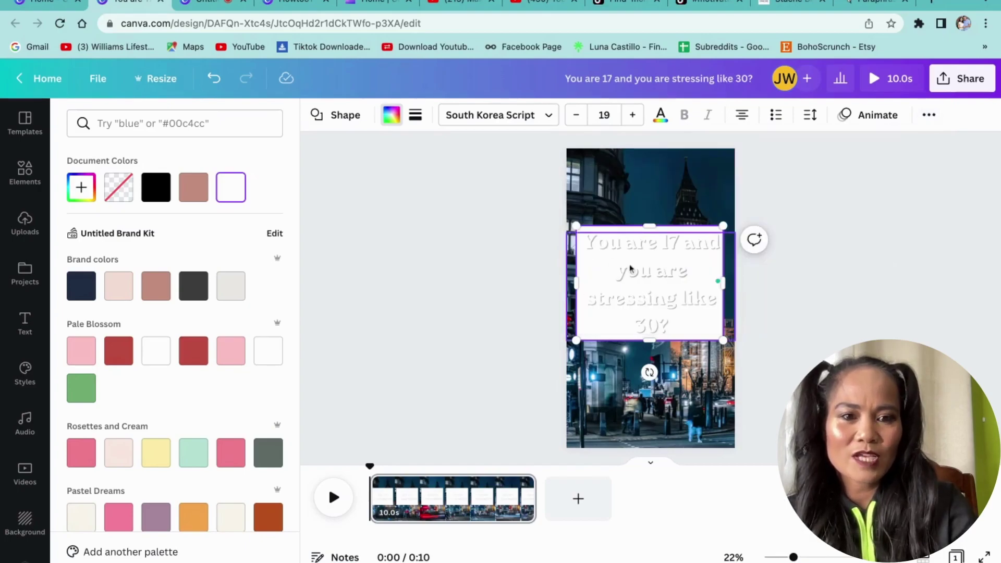
# - Change the quote's text colour to the dark grey from the brand colours
pyautogui.click(656, 304)
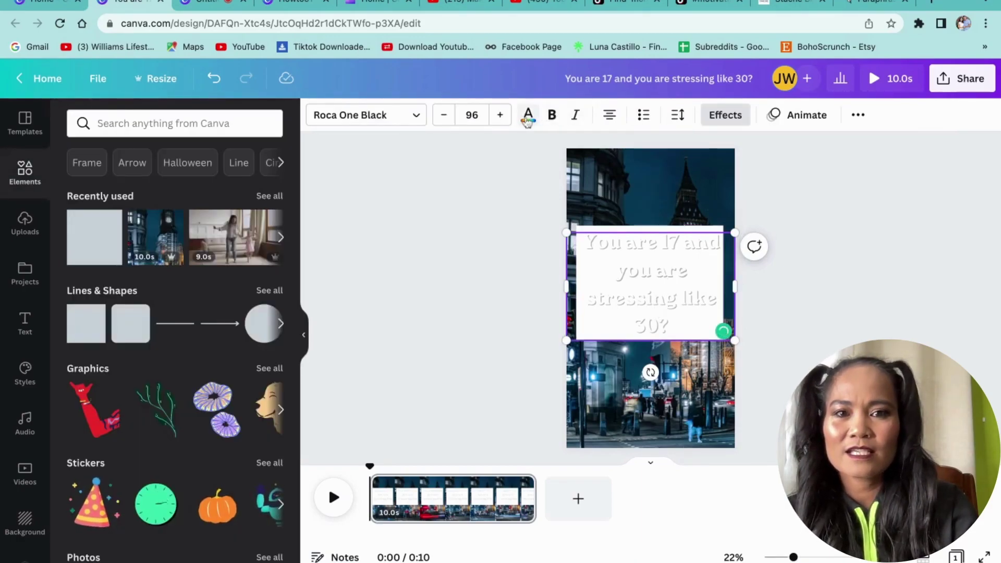
pyautogui.click(528, 116)
pyautogui.click(193, 286)
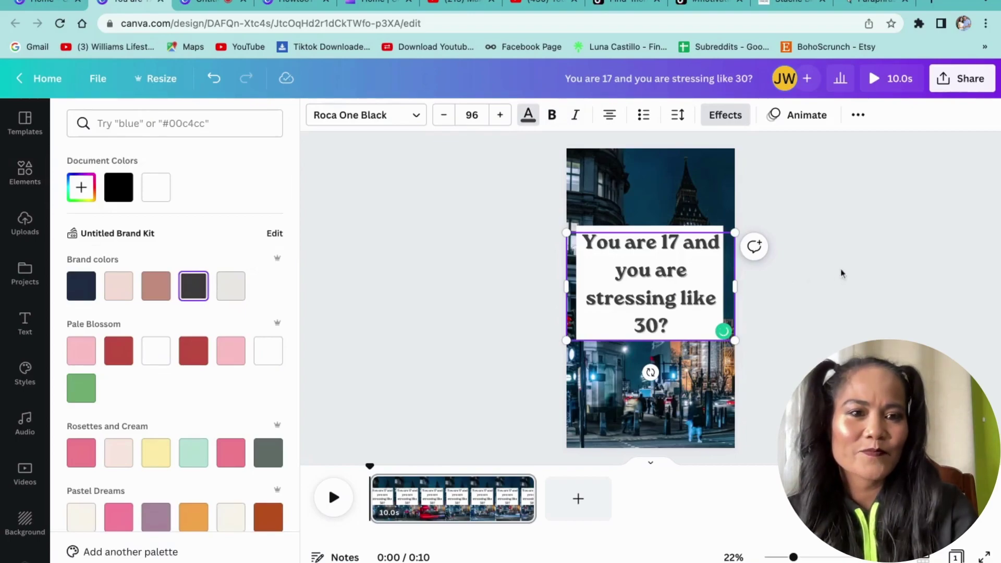
# - Set the colour of the quote's shadow effect to white from the Pale Blossom palette
pyautogui.click(736, 117)
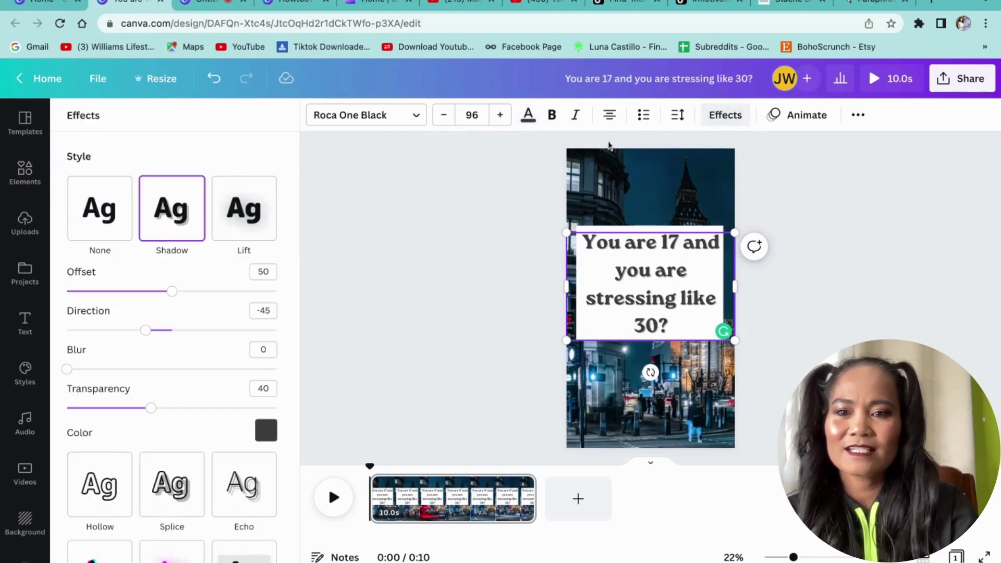
pyautogui.click(266, 432)
pyautogui.click(252, 355)
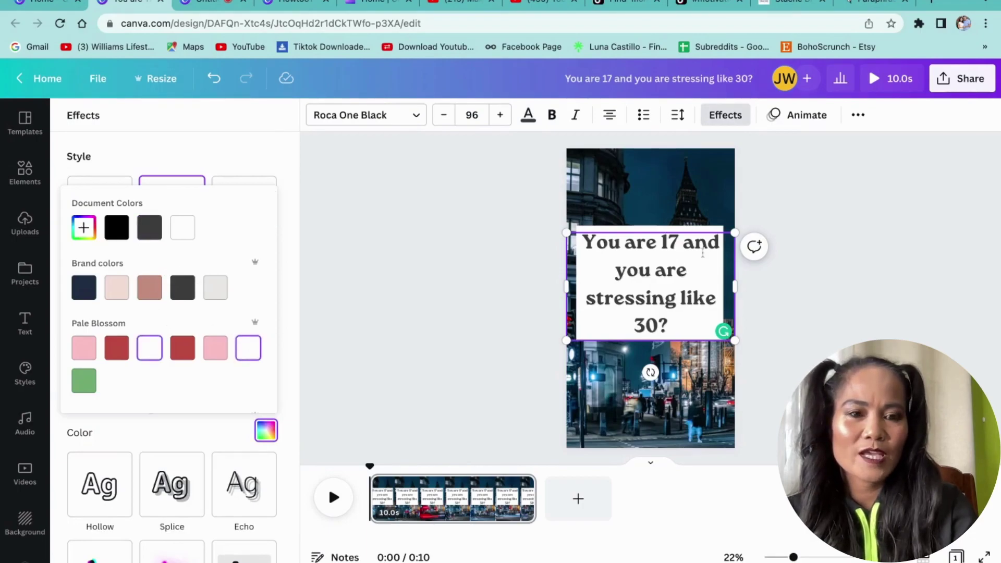
# - Set the transparency of the white rectangle behind the quote to 79 and play the page to preview it
pyautogui.click(860, 297)
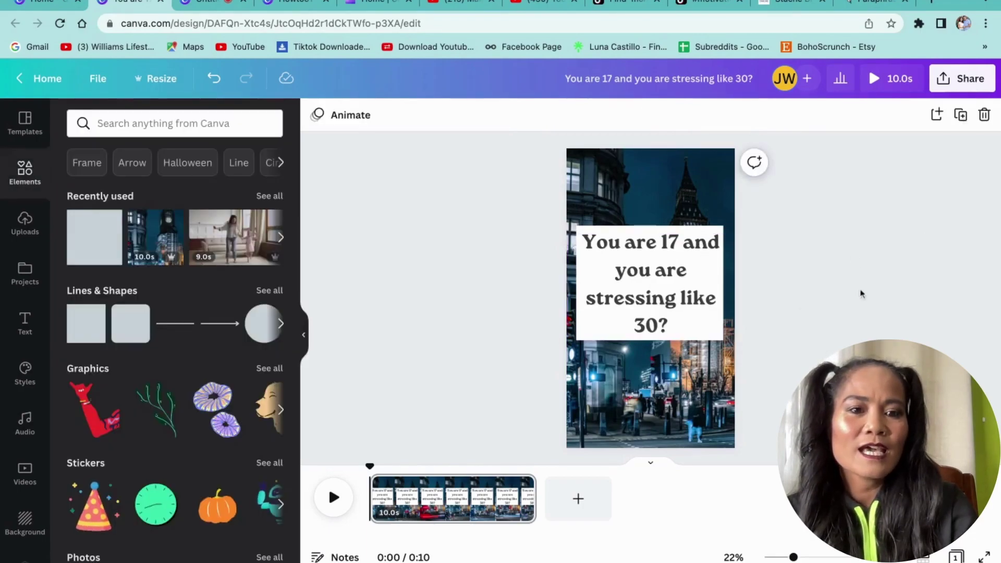
pyautogui.click(723, 230)
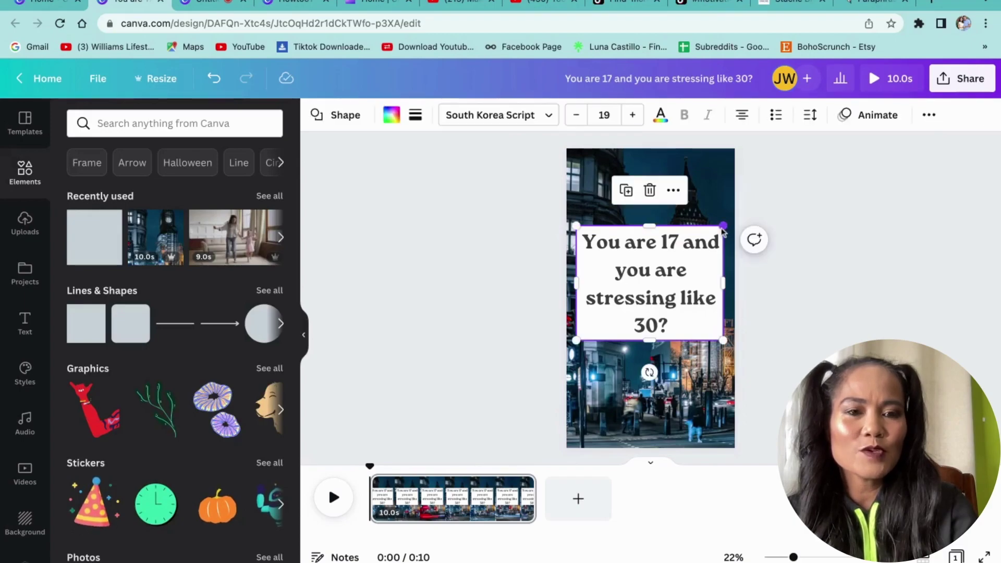
pyautogui.click(930, 117)
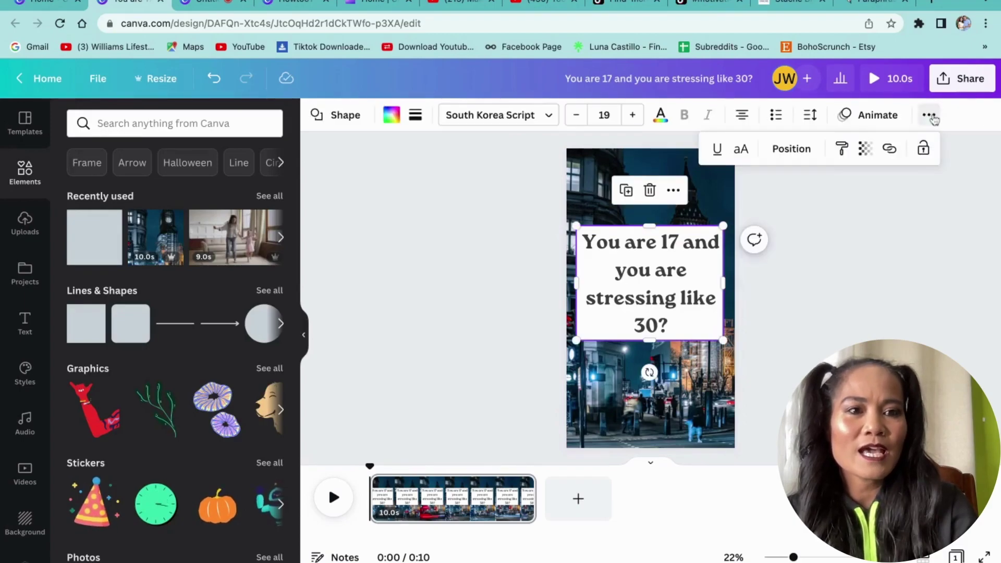
pyautogui.click(867, 156)
pyautogui.moveTo(860, 209); pyautogui.dragTo(831, 204)
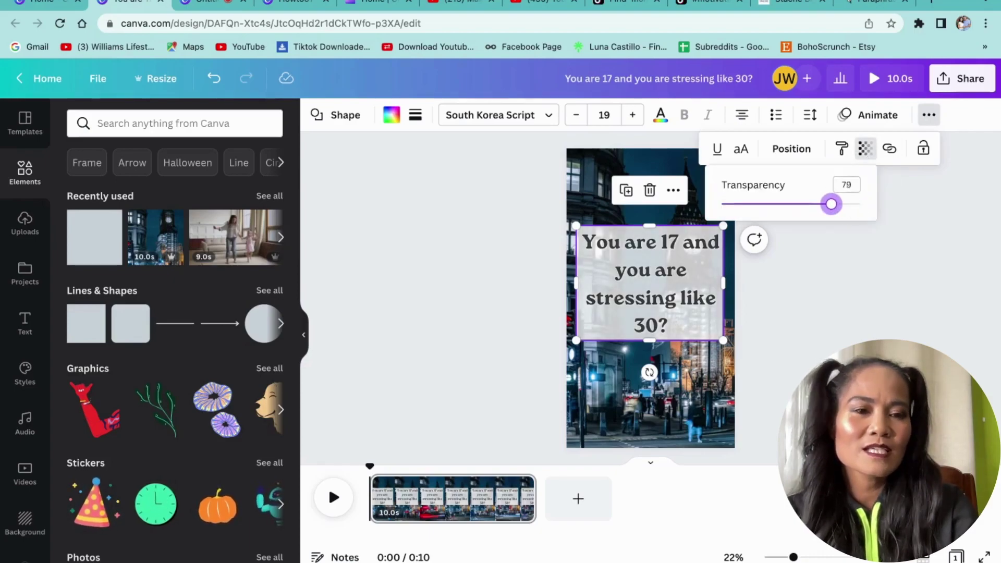
pyautogui.click(862, 290)
pyautogui.click(863, 290)
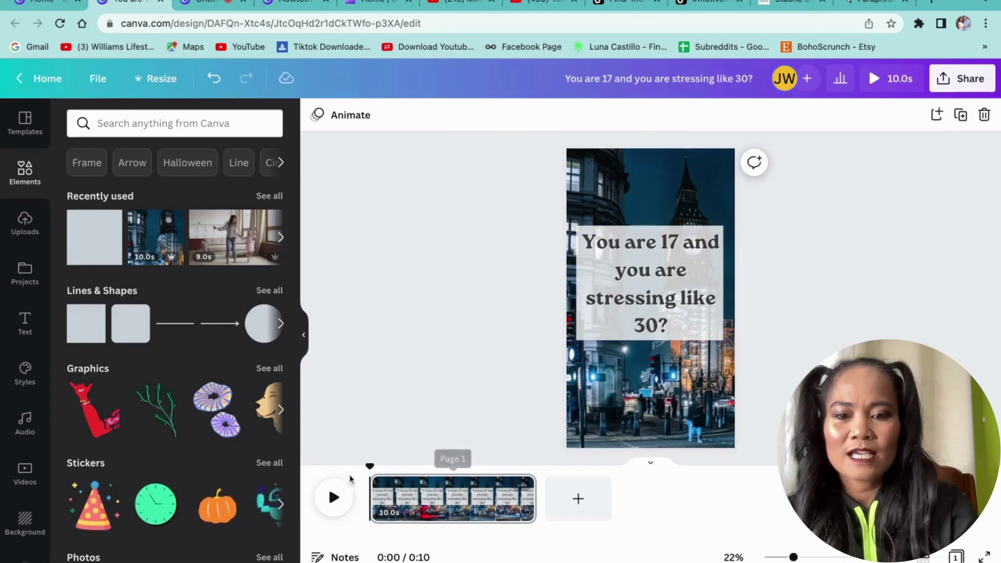
pyautogui.click(334, 498)
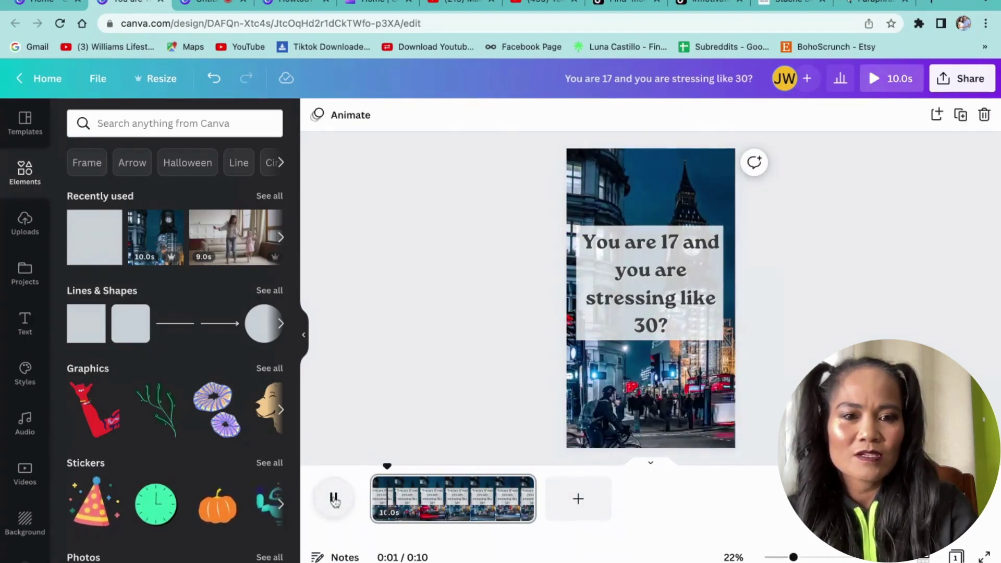
pyautogui.click(332, 499)
# - Try the Typewriter text animation on the quote and play the page from the start to preview it
pyautogui.click(652, 277)
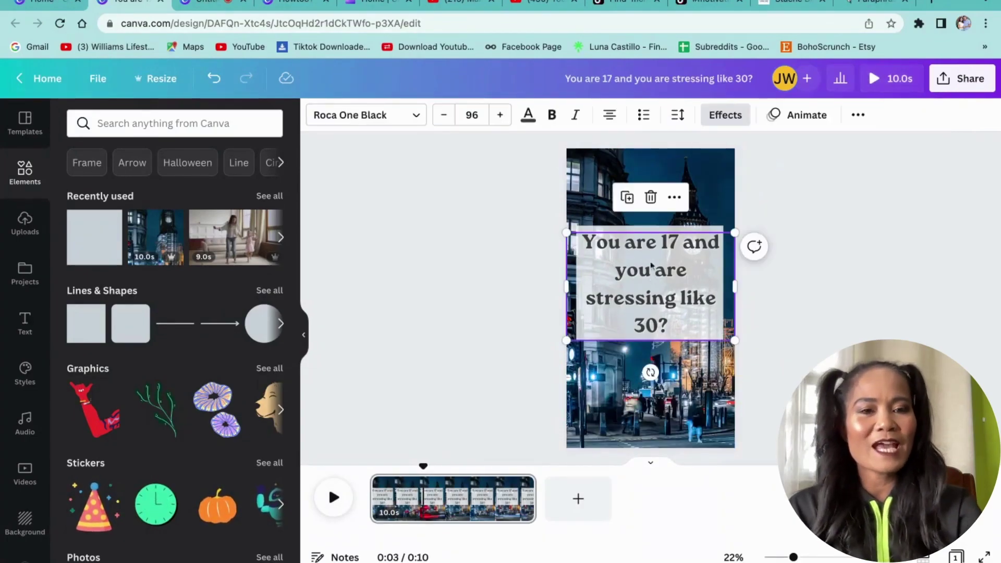
pyautogui.click(803, 116)
pyautogui.scroll(-4, 101, 445)
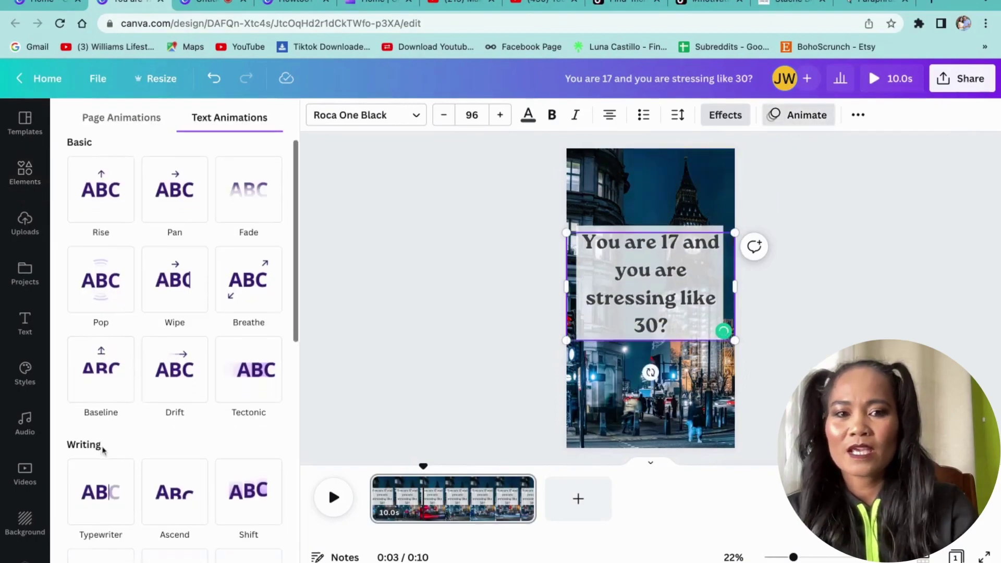
pyautogui.scroll(-5, 102, 451)
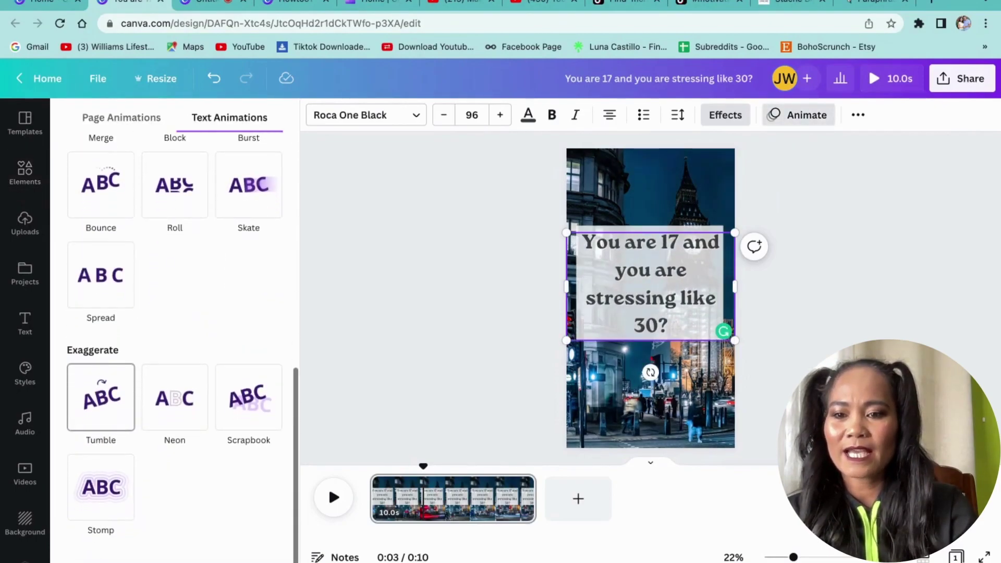
pyautogui.scroll(5, 104, 311)
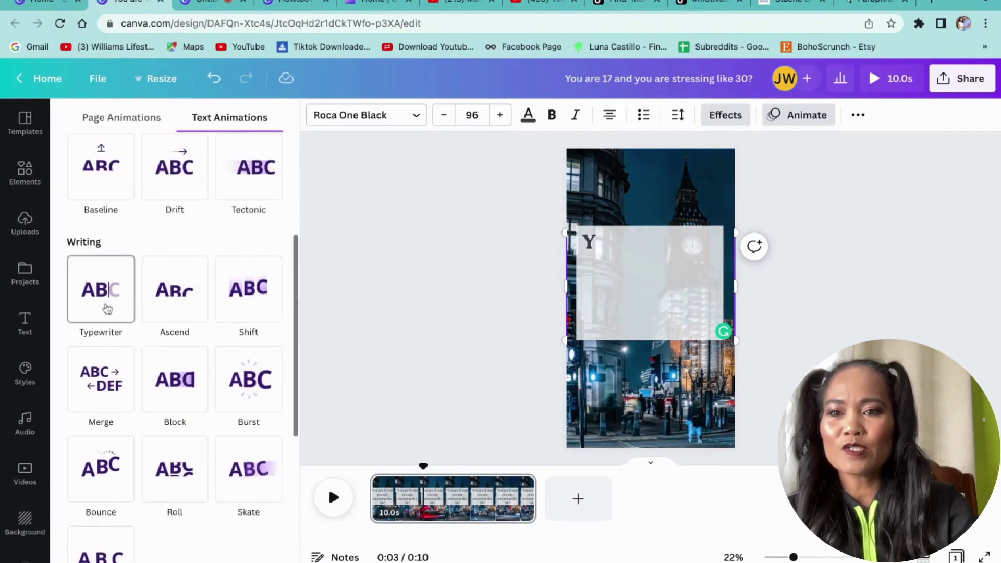
pyautogui.click(102, 303)
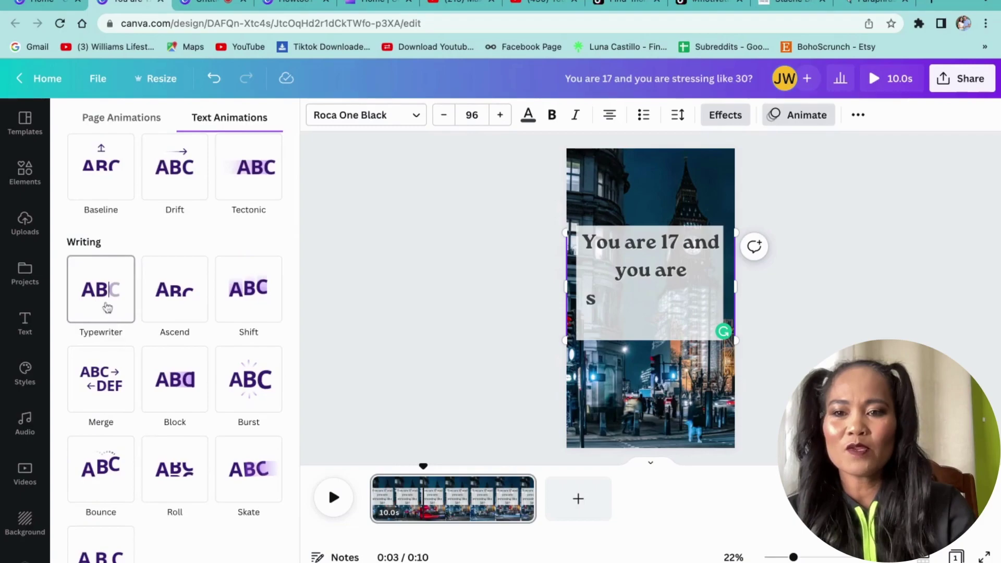
pyautogui.click(108, 308)
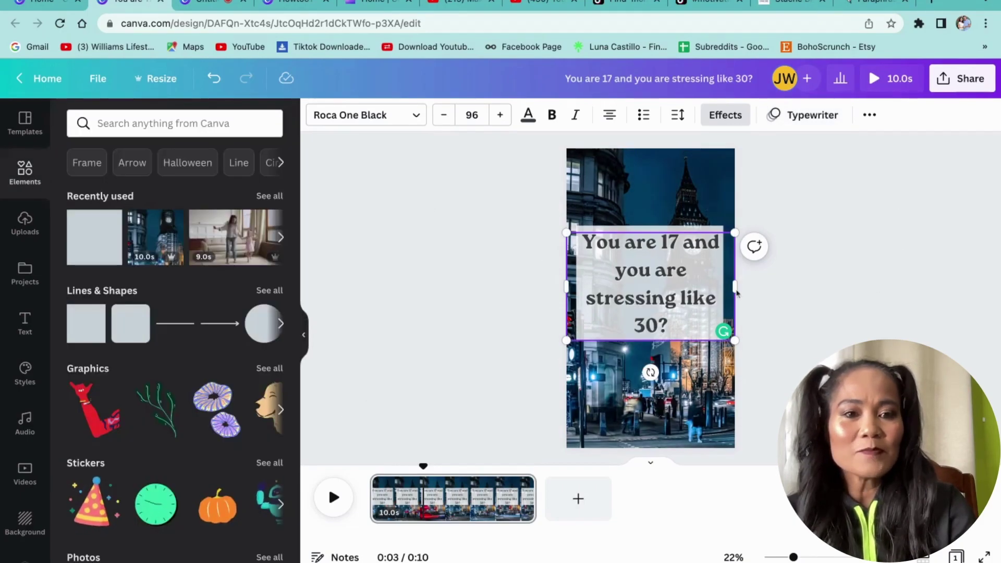
pyautogui.click(373, 496)
pyautogui.click(334, 497)
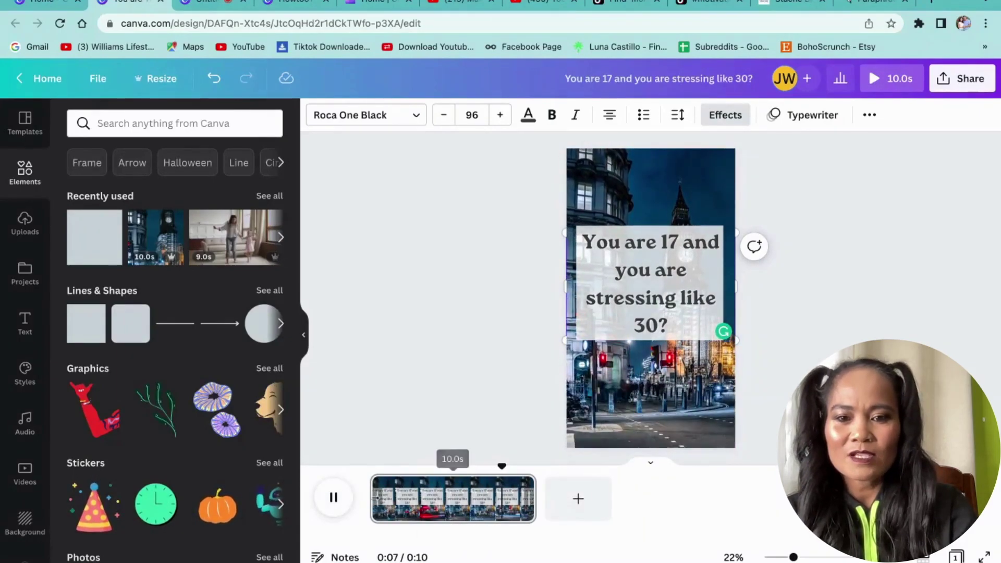
pyautogui.click(397, 503)
# - Apply the Ascend text animation to the quote
pyautogui.click(668, 303)
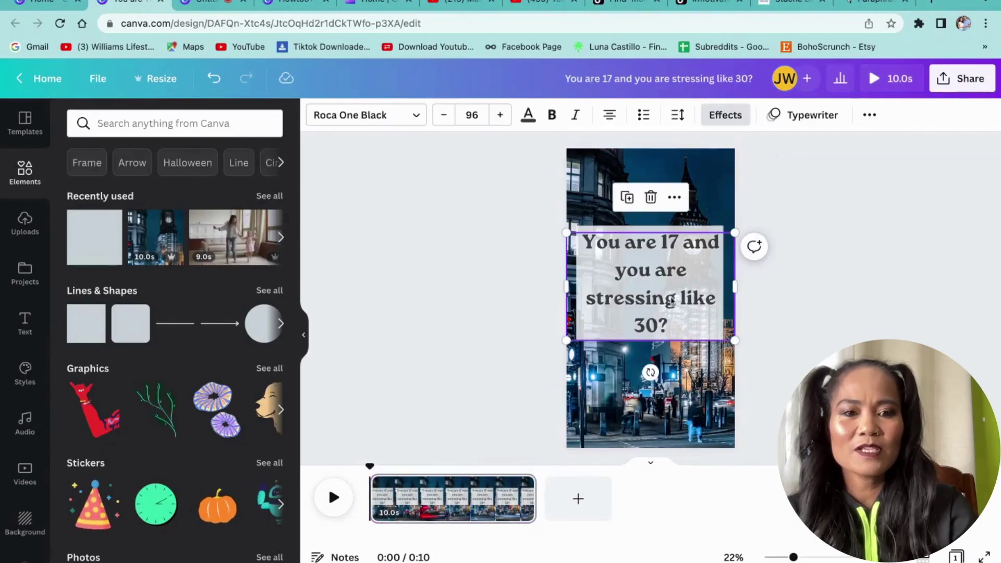
pyautogui.click(806, 114)
pyautogui.scroll(-5, 148, 270)
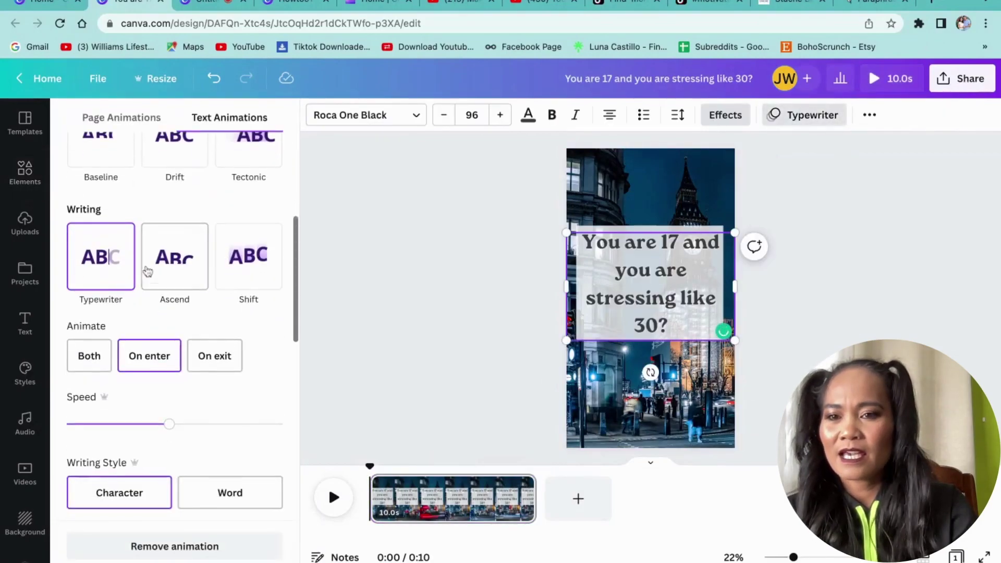
pyautogui.click(181, 252)
pyautogui.scroll(-1, 181, 254)
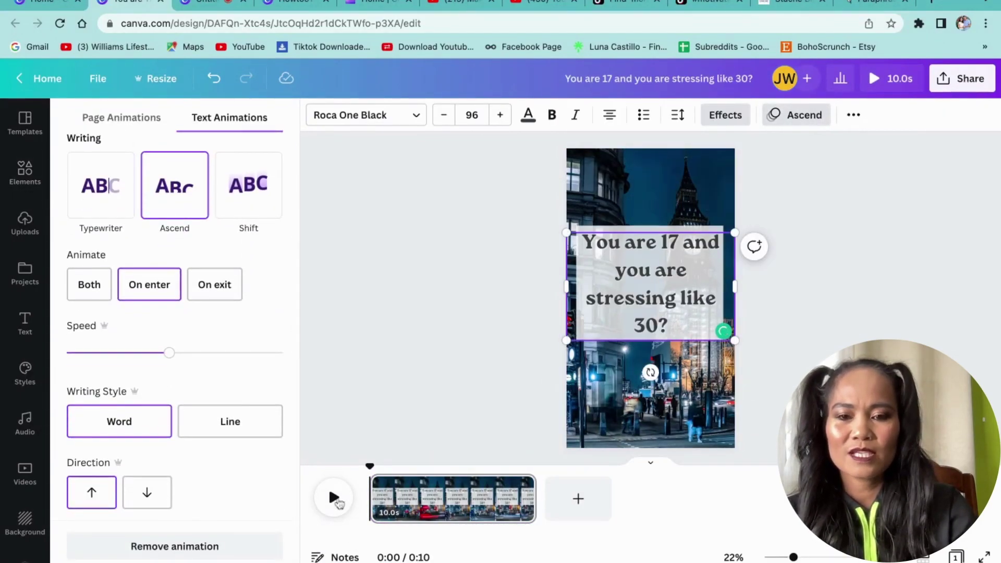
pyautogui.click(798, 115)
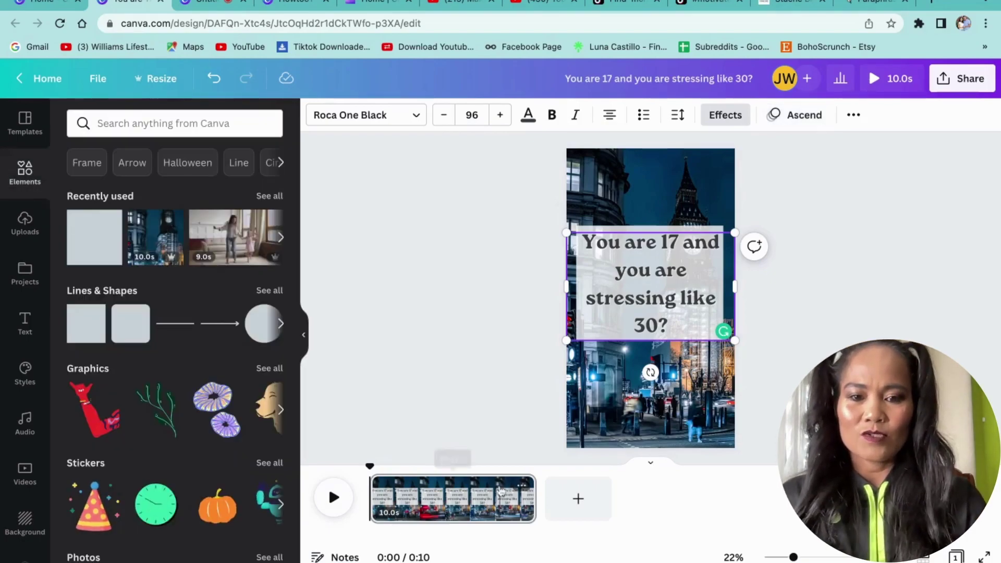
# - Trim the first page to 5.0 seconds and add a blank page after it
pyautogui.moveTo(534, 479); pyautogui.dragTo(454, 479)
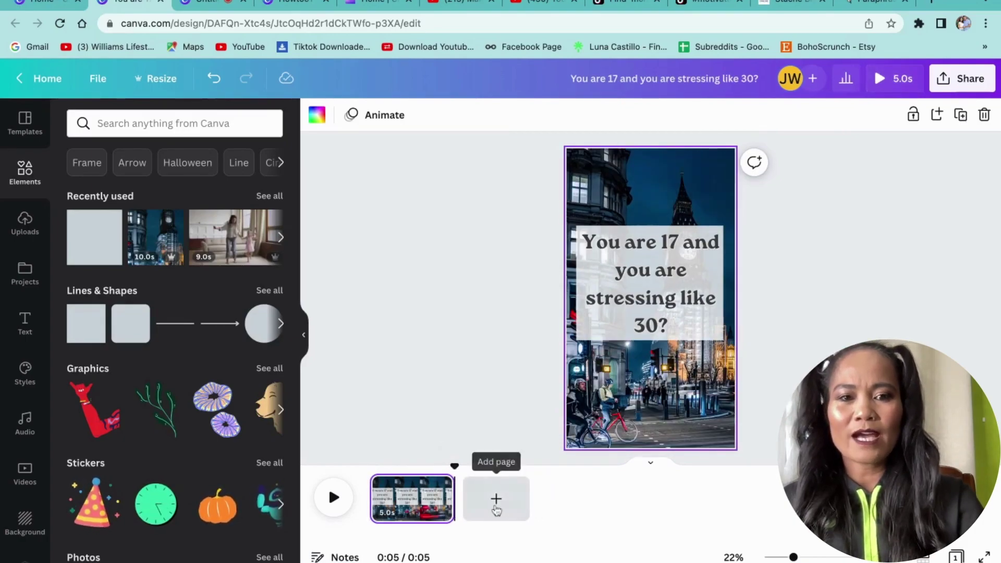
pyautogui.click(496, 504)
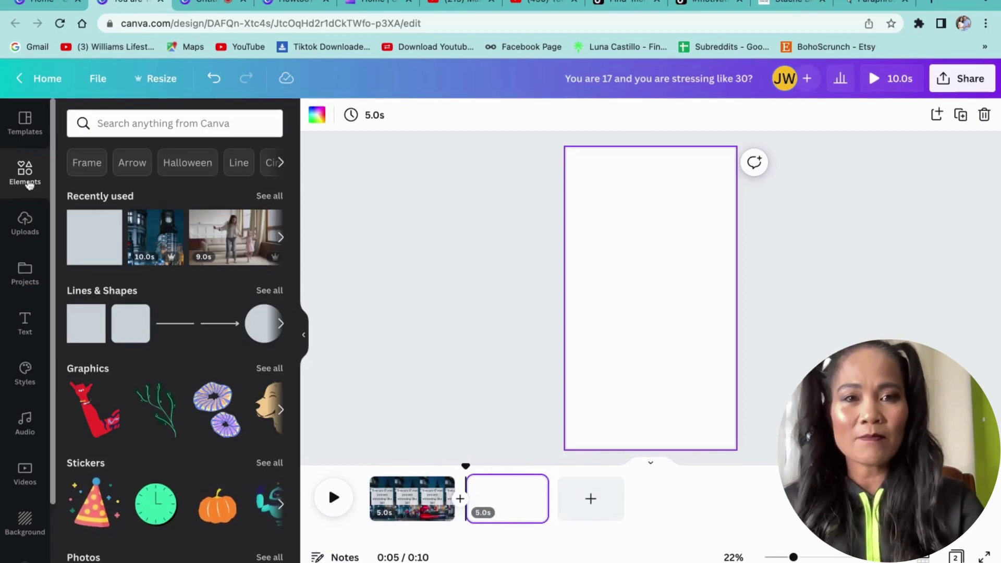
# - Search the elements for "Working Hard" videos and filter them to vertical orientation
pyautogui.click(159, 123)
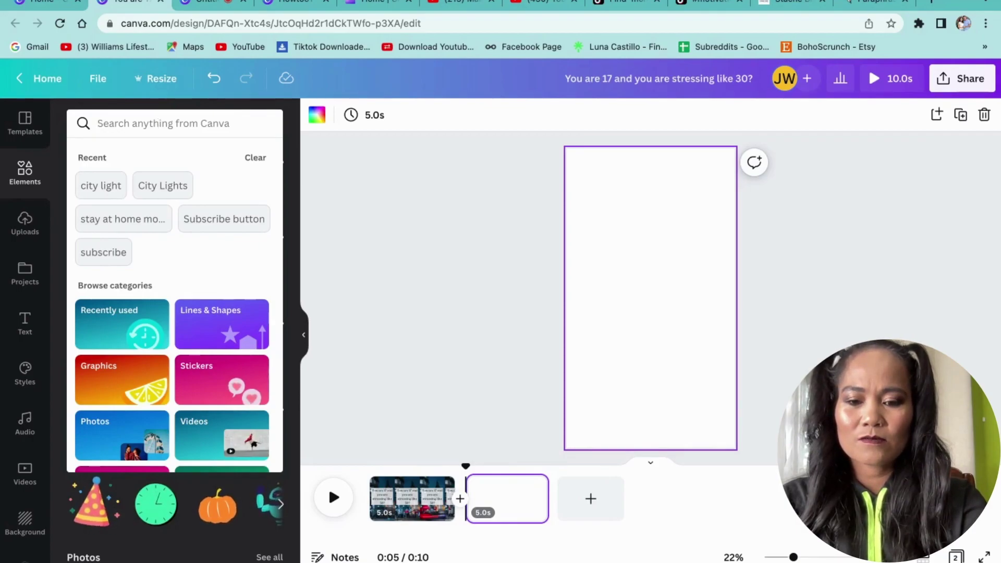
pyautogui.write('Working Hard')
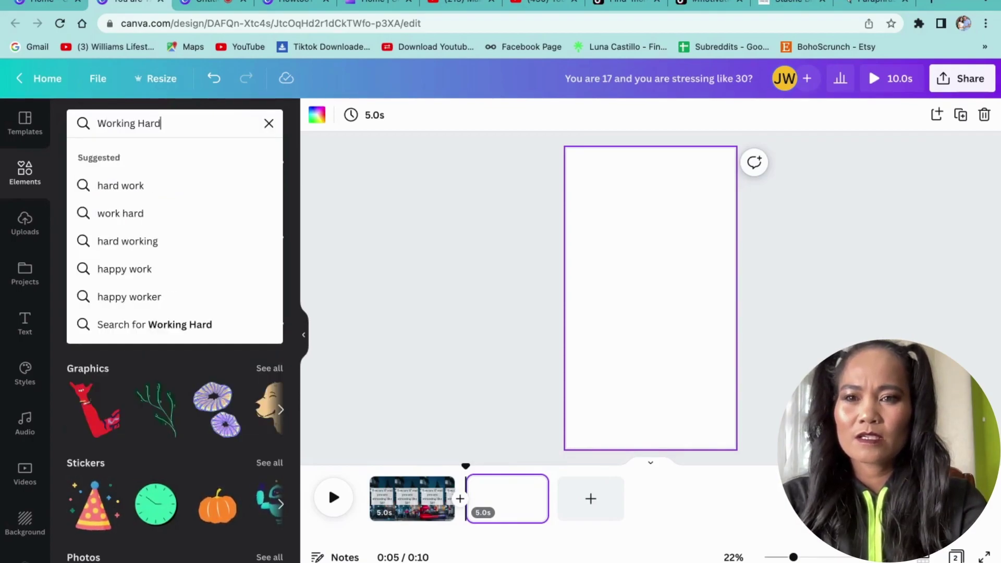
pyautogui.press('Return')
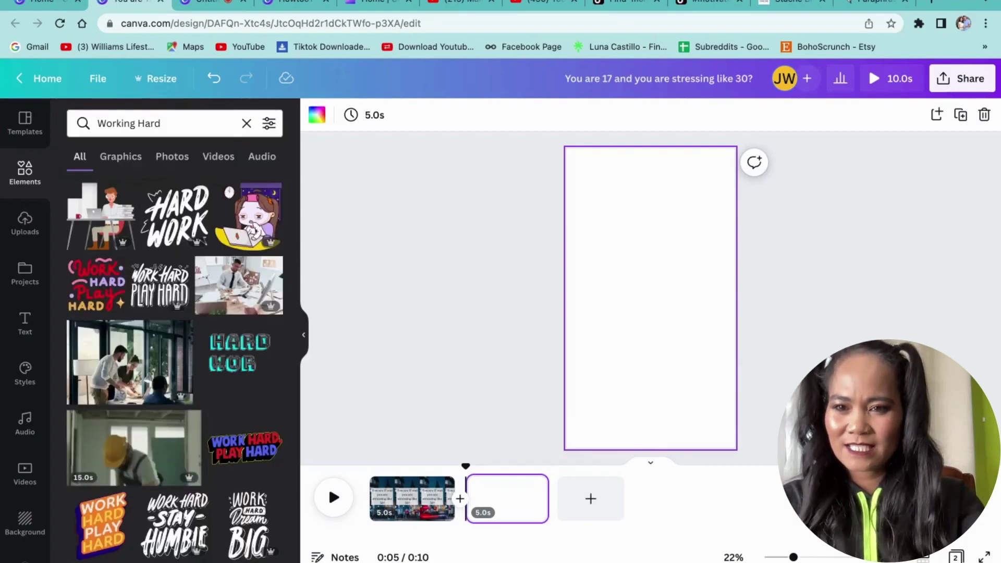
pyautogui.click(228, 159)
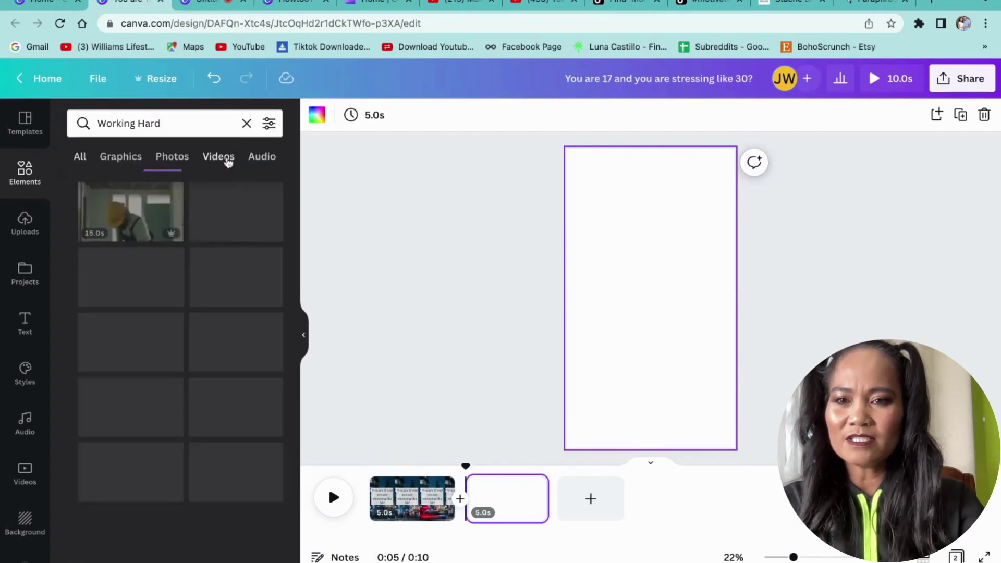
pyautogui.click(269, 124)
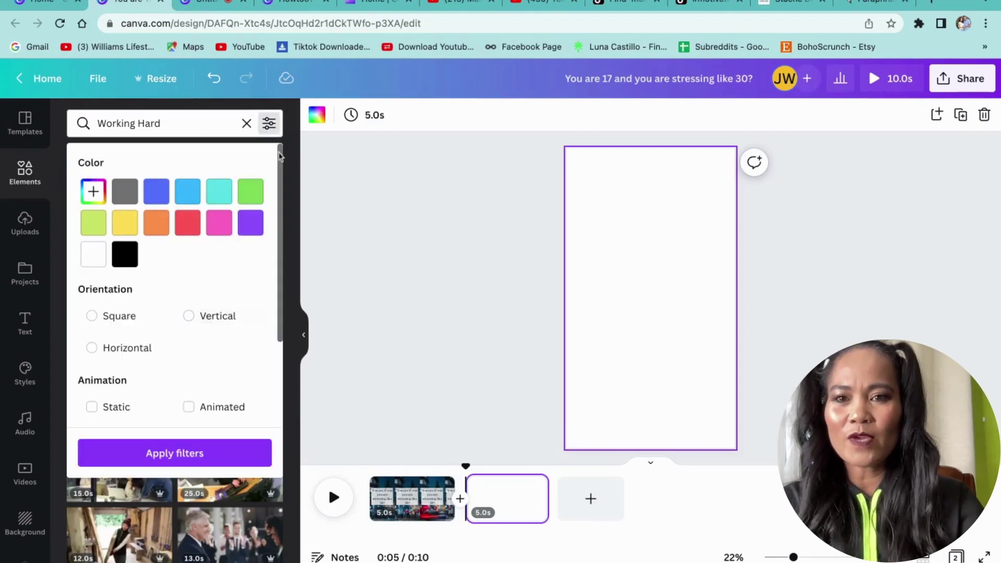
pyautogui.click(269, 124)
pyautogui.click(269, 124)
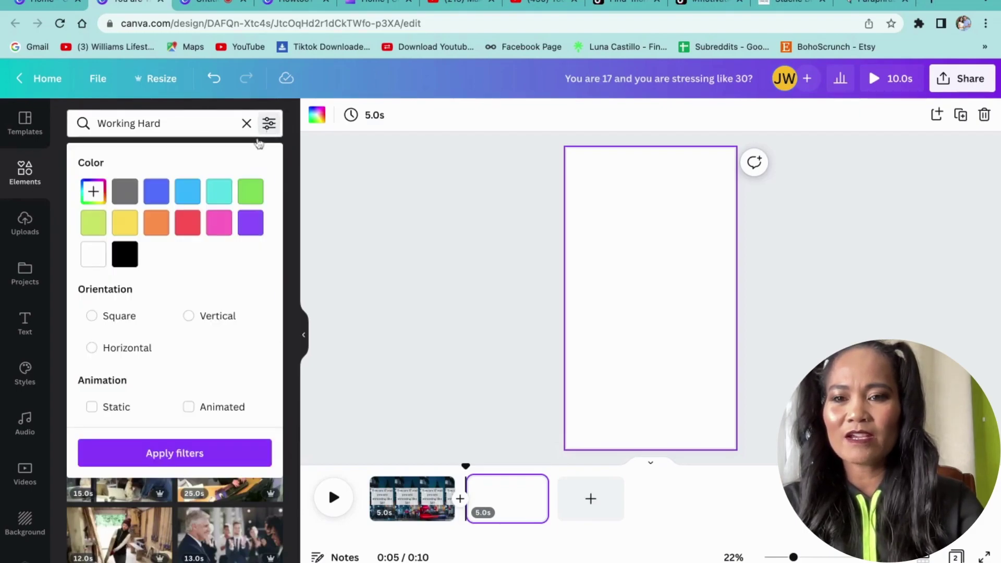
pyautogui.click(197, 319)
pyautogui.click(199, 457)
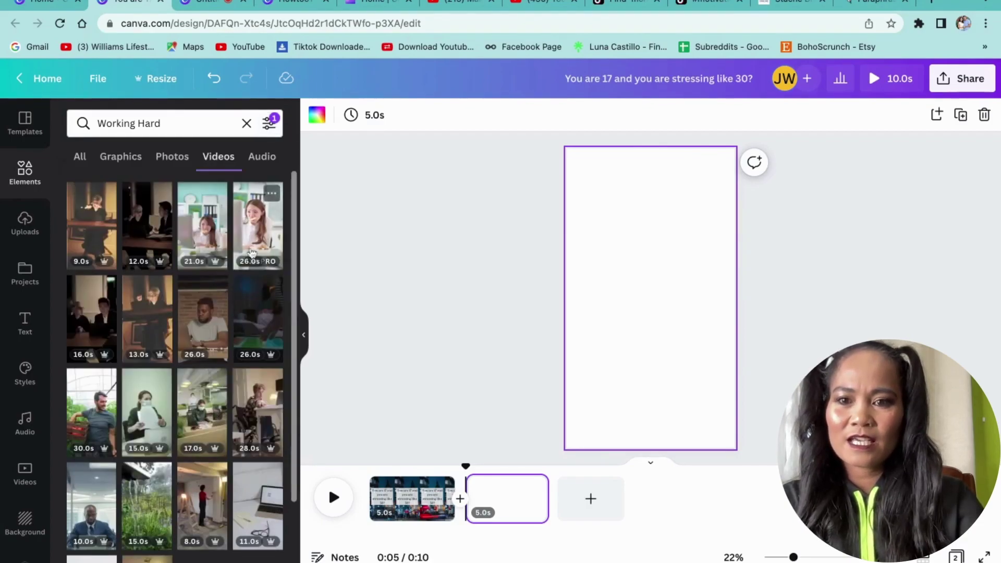
# - Add the clip of the stressed man covering his face to the second page and enlarge it to fill the page
pyautogui.scroll(-3, 209, 389)
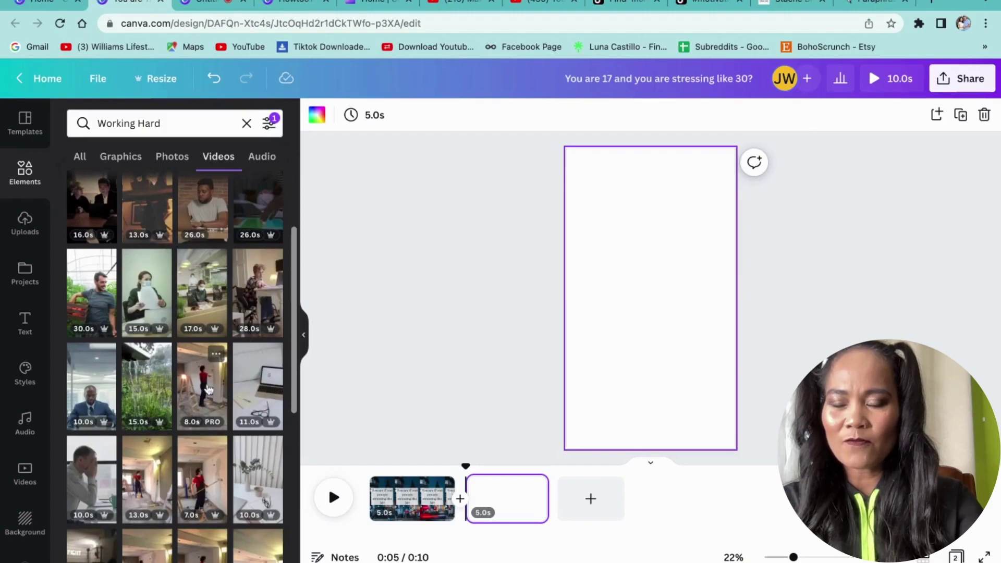
pyautogui.scroll(-3, 146, 490)
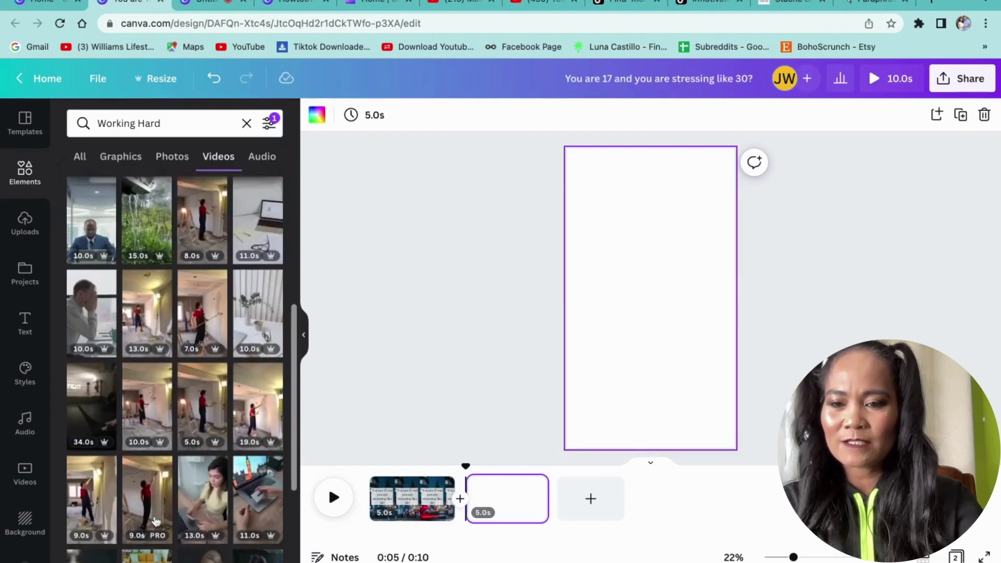
pyautogui.click(92, 307)
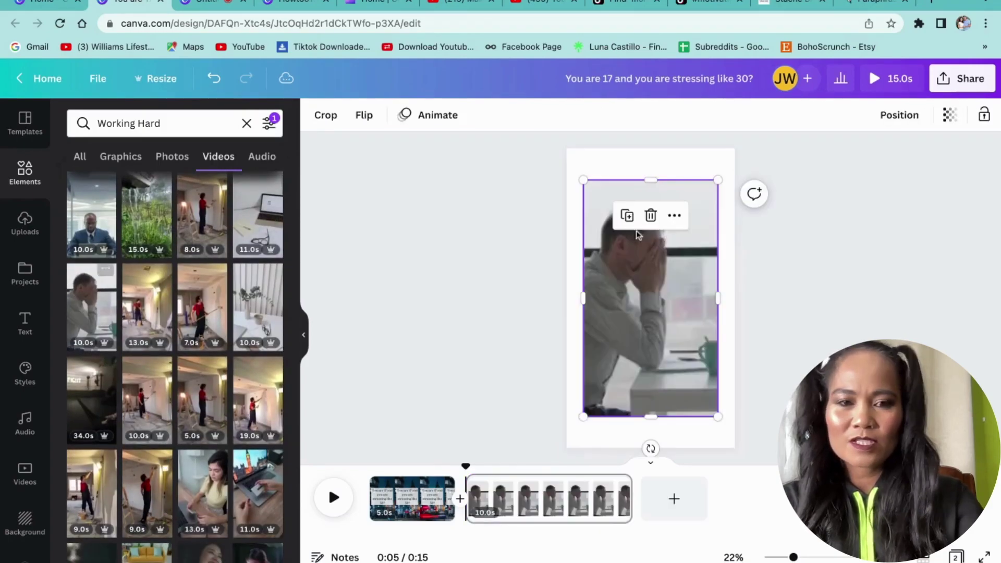
pyautogui.moveTo(584, 180)
pyautogui.mouseDown()
pyautogui.moveTo(568, 152)
pyautogui.moveTo(582, 178)
pyautogui.mouseUp()
pyautogui.moveTo(719, 416)
pyautogui.mouseDown()
pyautogui.moveTo(740, 455)
pyautogui.moveTo(717, 419)
pyautogui.mouseUp()
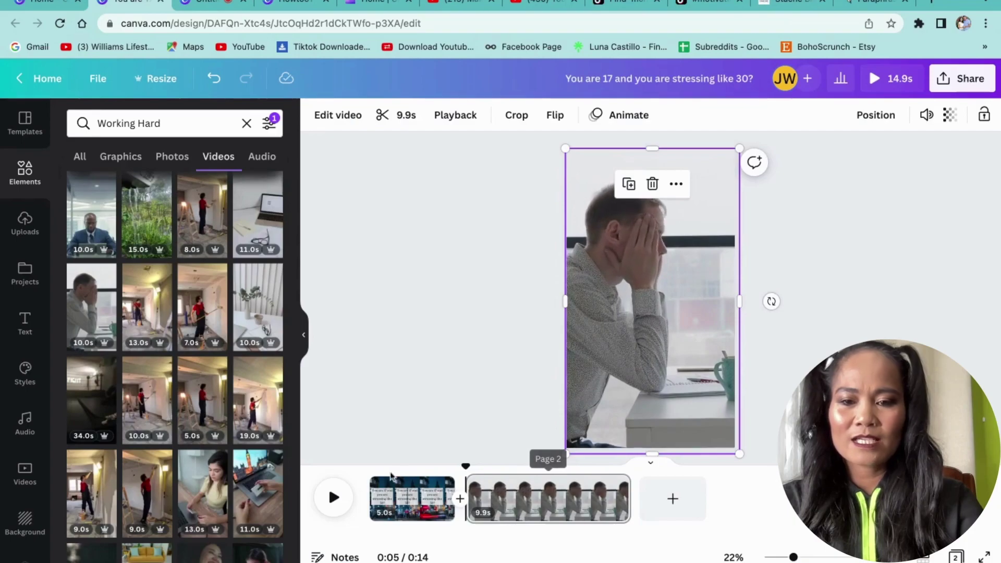
# - Add a heading to the second page that reads "My mind 24/7"
pyautogui.click(33, 322)
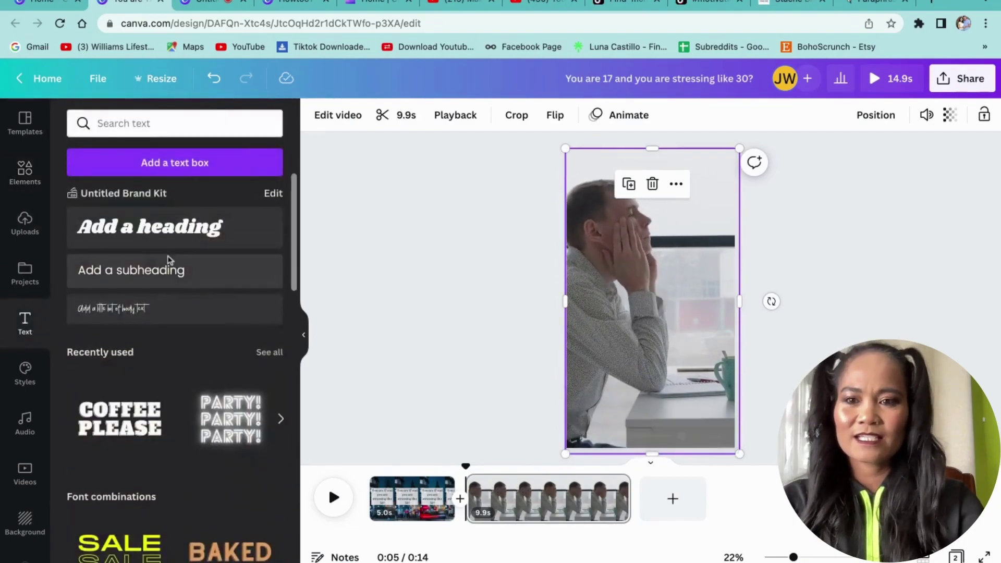
pyautogui.click(169, 252)
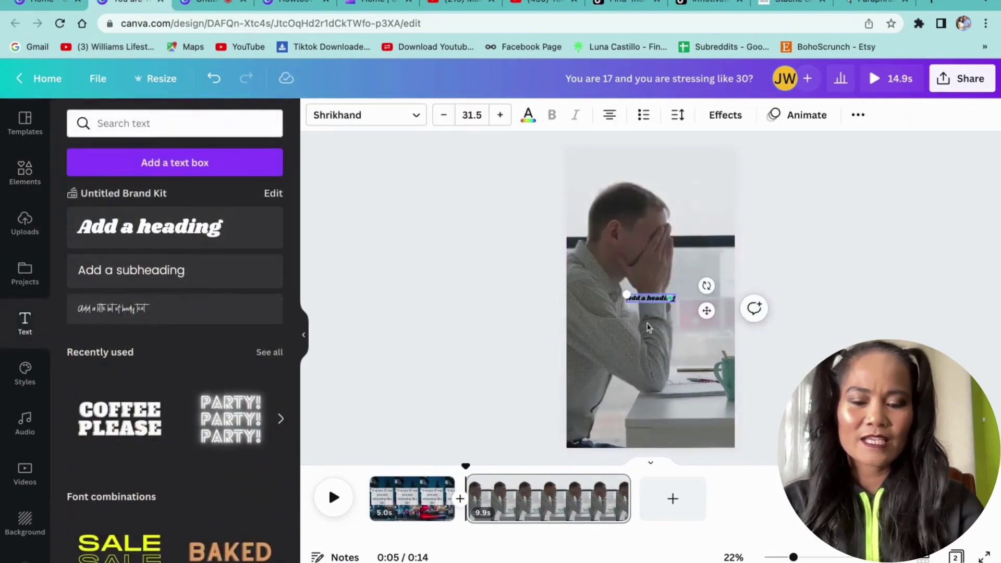
pyautogui.write('Lady mi')
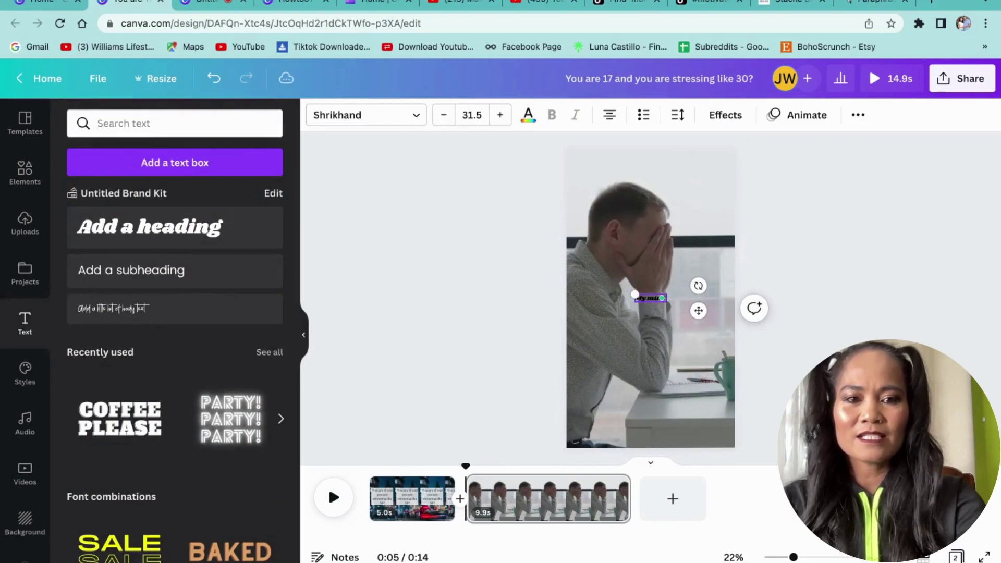
pyautogui.write('nd 24/7')
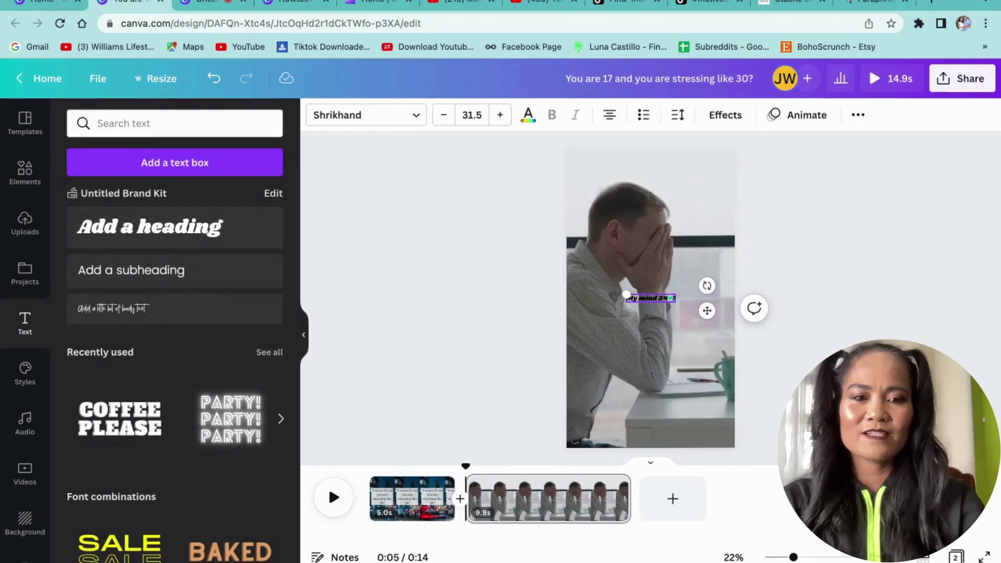
# - Set the heading "My mind 24/7" to size 104 in the Roca One Black font
pyautogui.click(472, 115)
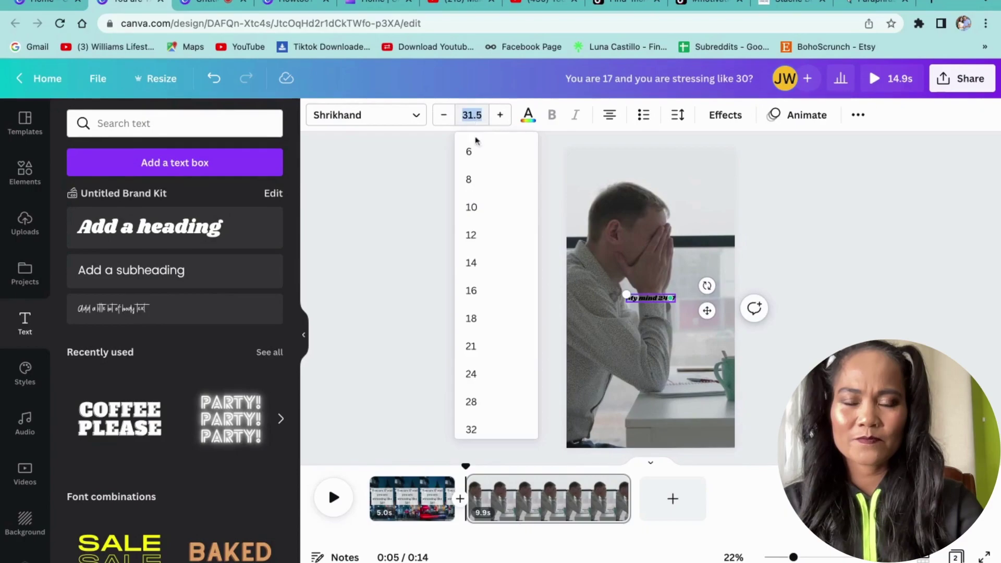
pyautogui.scroll(-5, 488, 357)
pyautogui.click(485, 380)
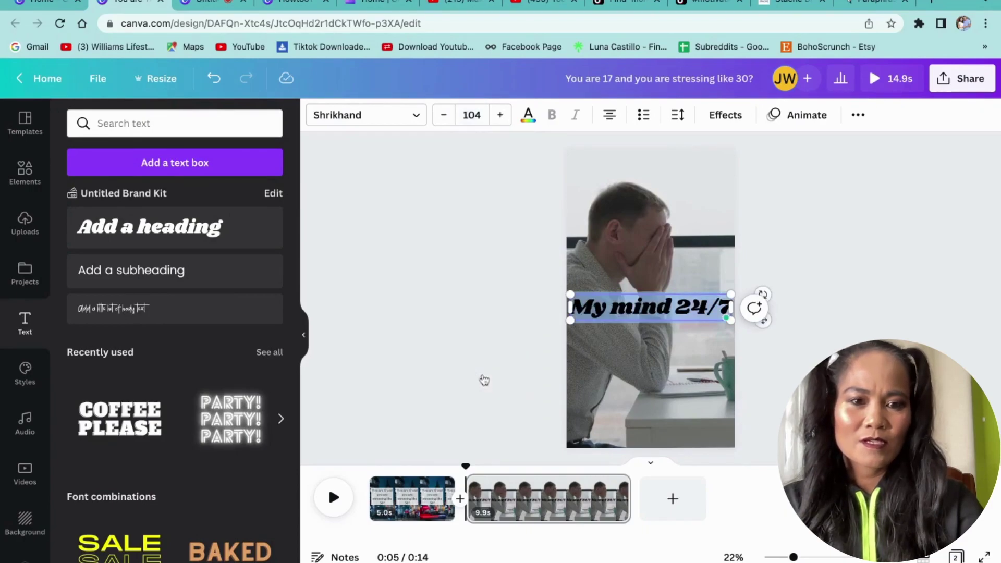
pyautogui.click(339, 120)
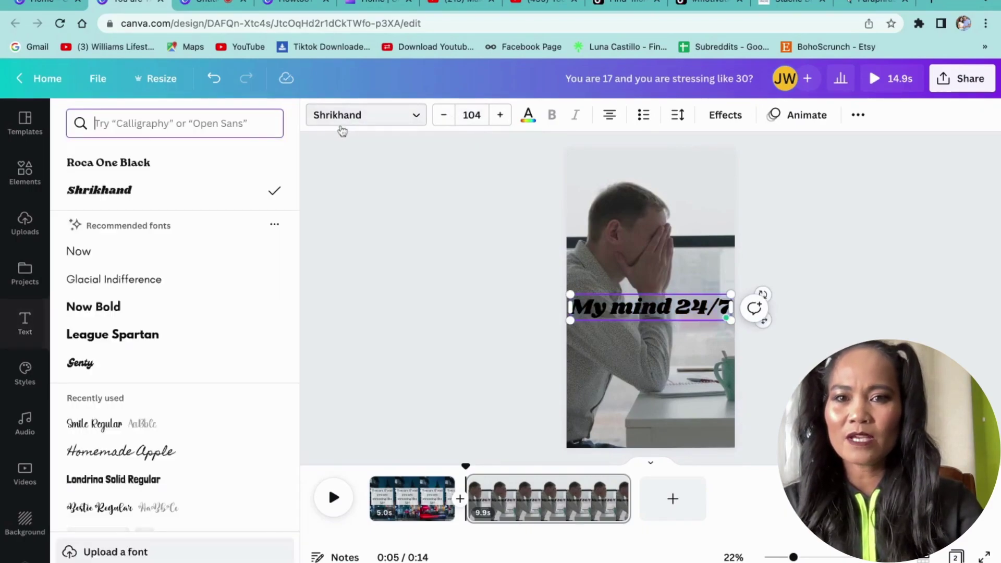
pyautogui.click(136, 163)
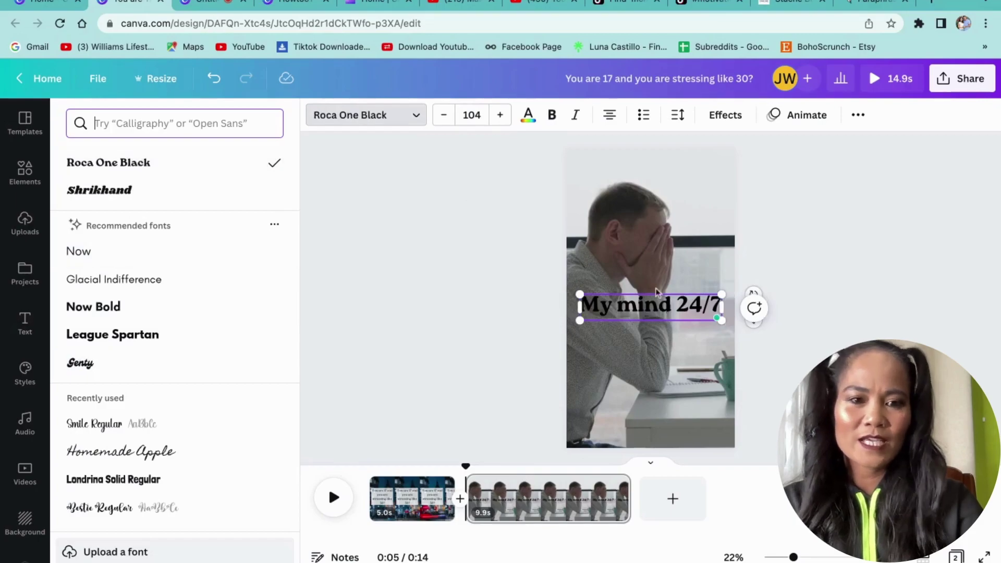
# - Recolour the heading white and give it a Shadow effect in black
pyautogui.click(528, 115)
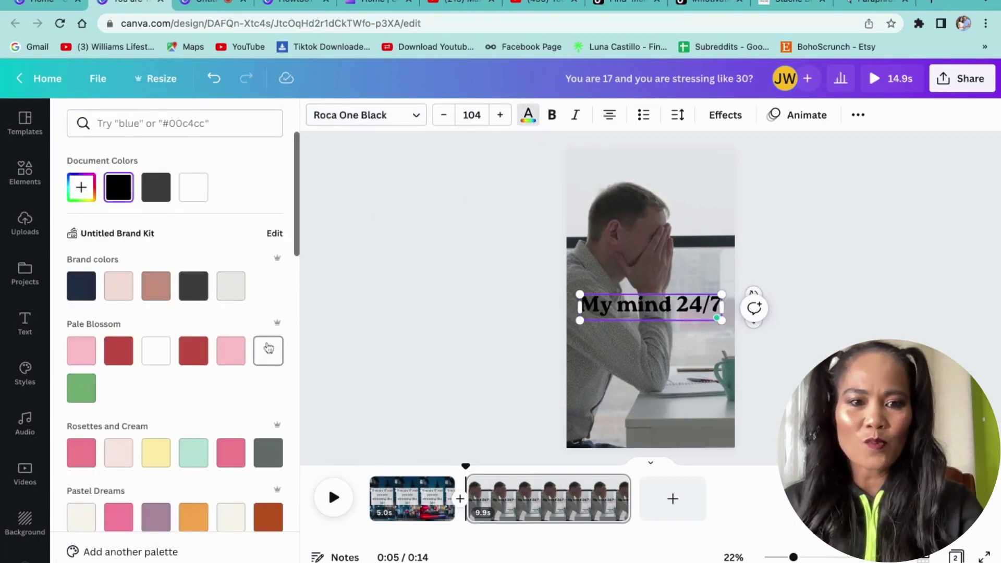
pyautogui.click(268, 348)
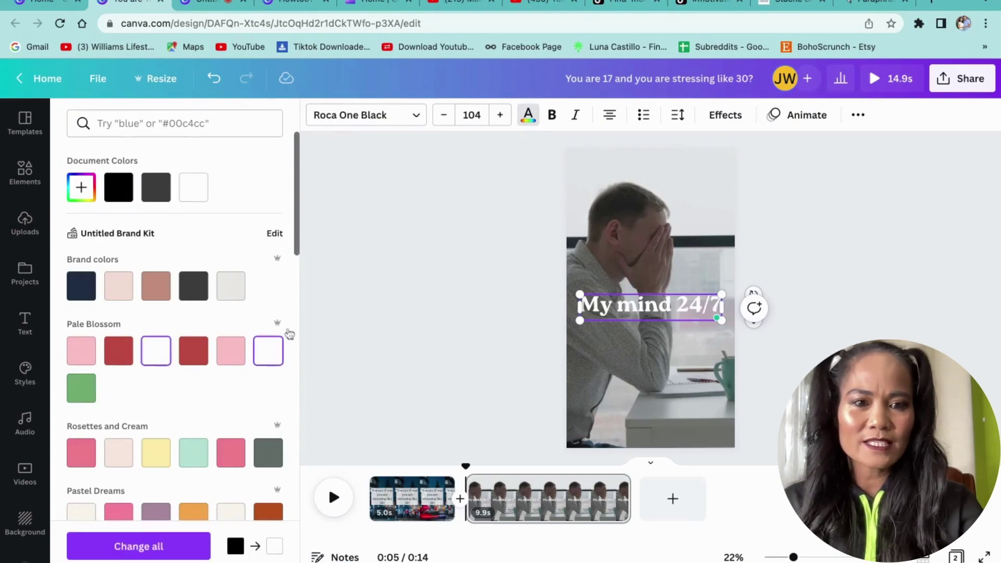
pyautogui.click(730, 121)
pyautogui.click(178, 229)
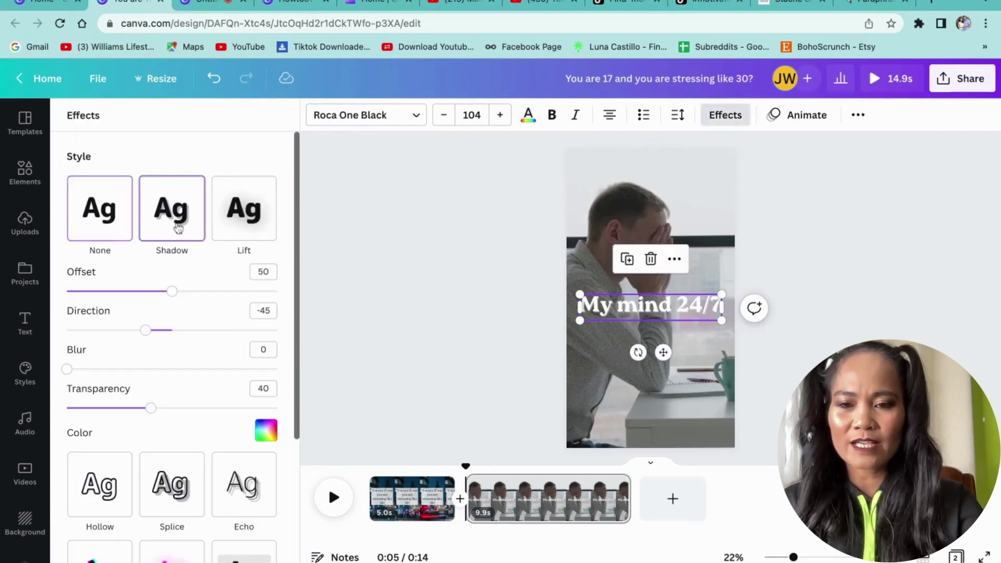
pyautogui.click(265, 430)
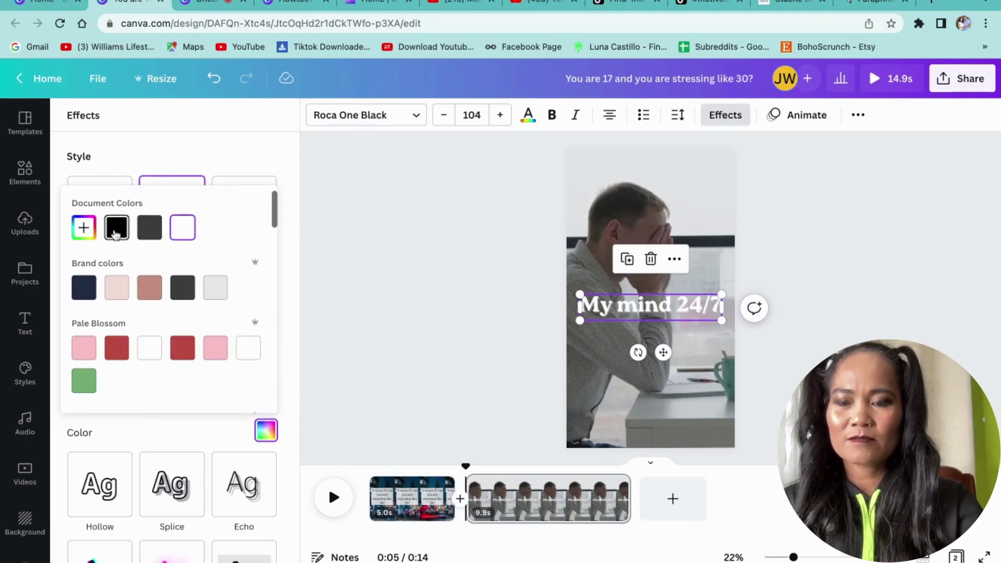
pyautogui.click(116, 231)
pyautogui.click(421, 272)
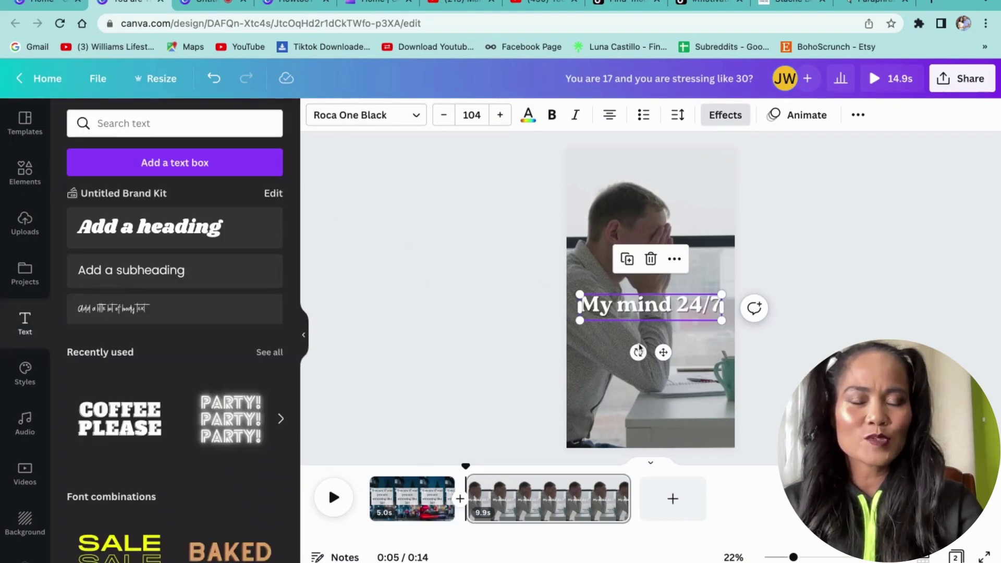
pyautogui.click(841, 210)
pyautogui.click(654, 311)
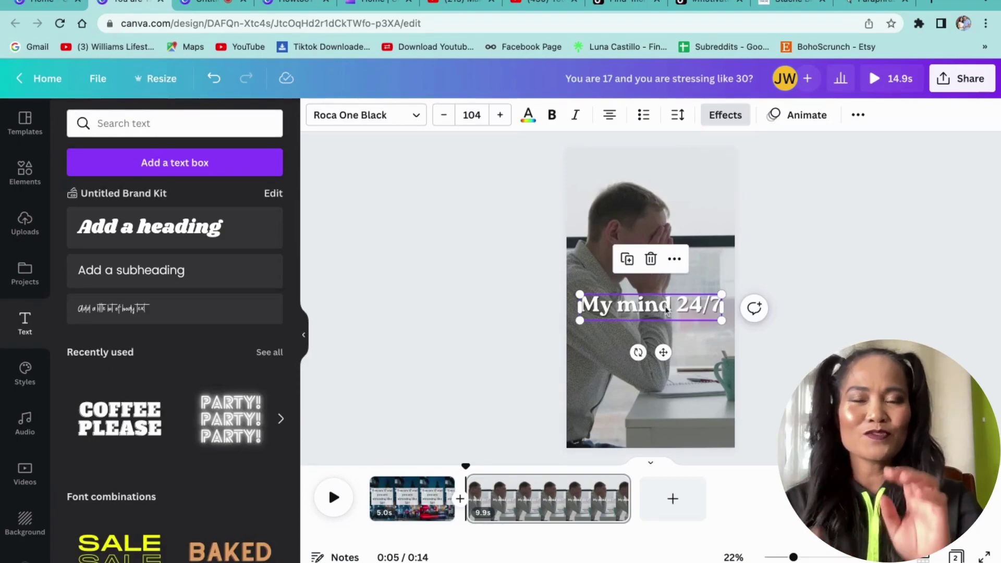
pyautogui.click(861, 258)
pyautogui.click(702, 312)
pyautogui.click(675, 259)
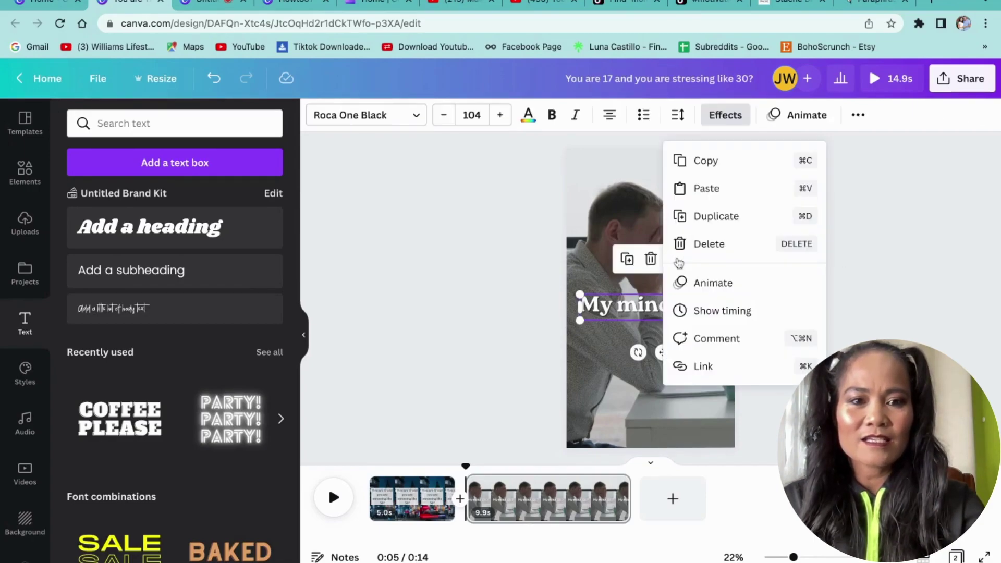
pyautogui.click(839, 303)
pyautogui.click(928, 280)
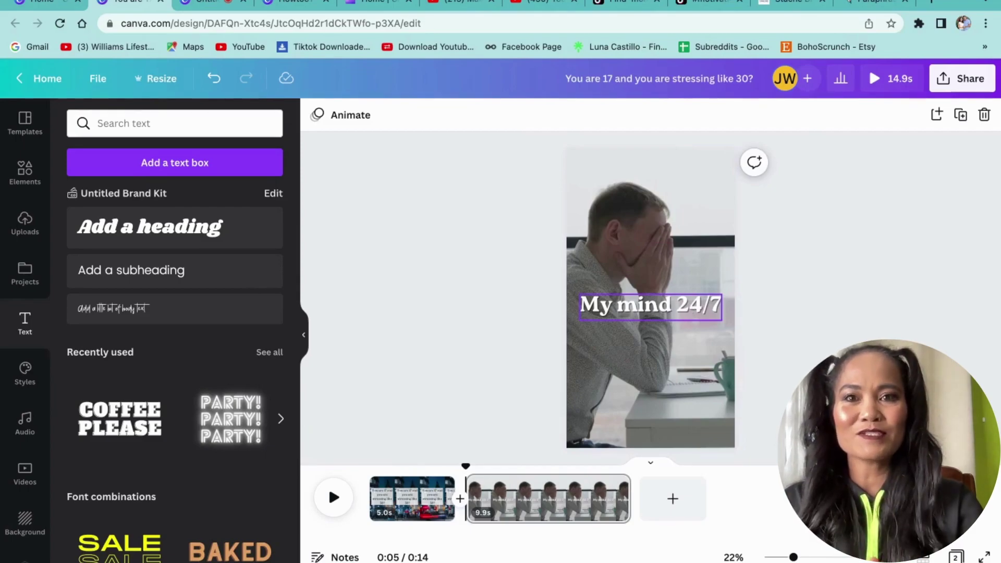
# - Copy the styled "My mind 24/7" text from the second page
pyautogui.click(651, 305)
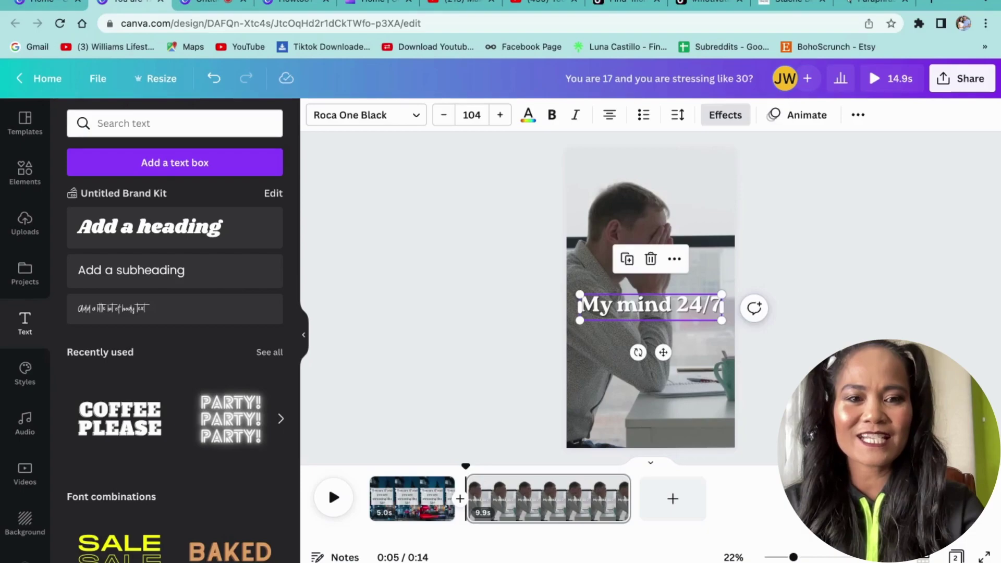
pyautogui.click(679, 267)
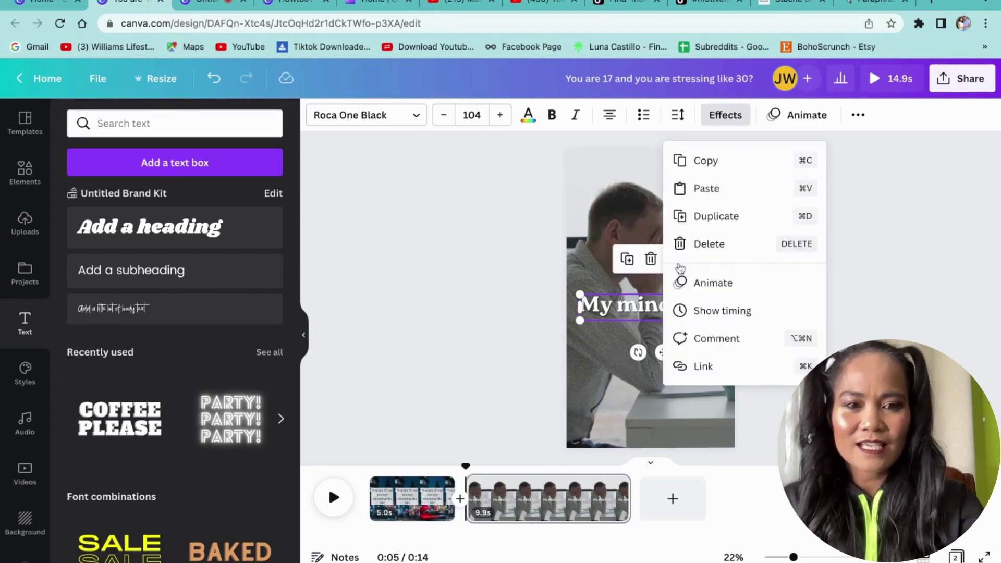
pyautogui.click(715, 164)
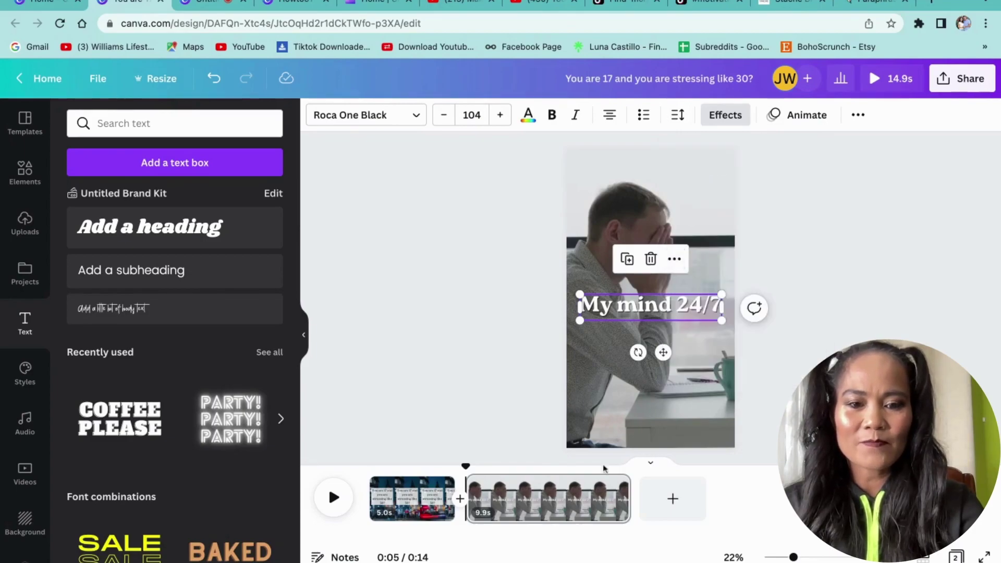
# - Trim the second page to 5.1 seconds and add a blank third page after it
pyautogui.moveTo(629, 502); pyautogui.dragTo(547, 501)
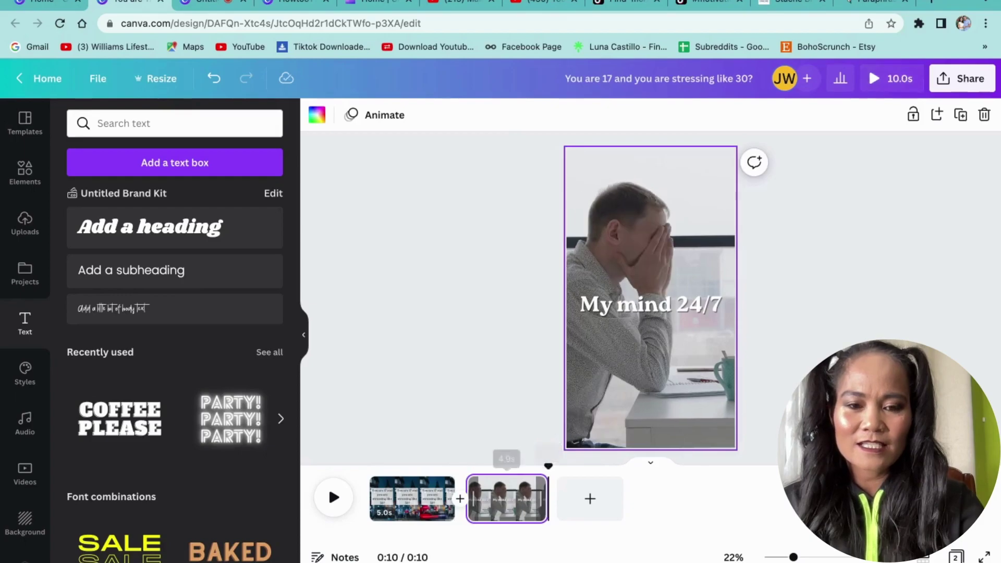
pyautogui.moveTo(548, 501); pyautogui.dragTo(548, 500)
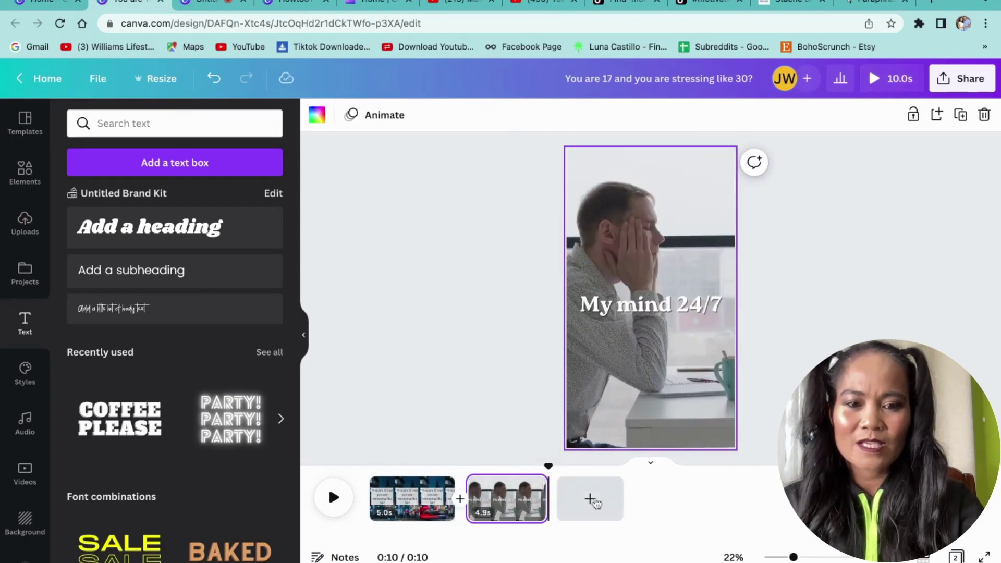
pyautogui.click(554, 499)
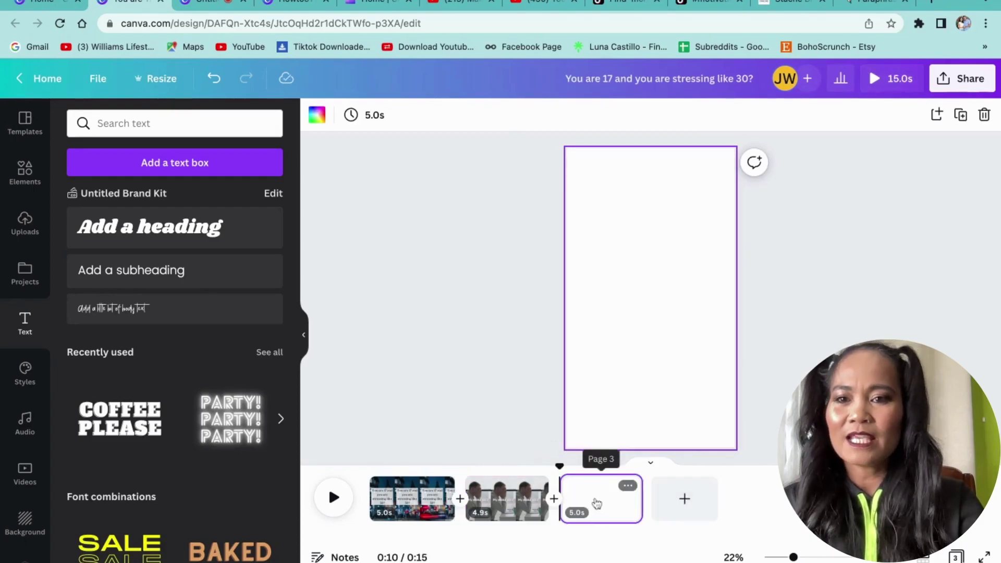
pyautogui.rightClick(544, 486)
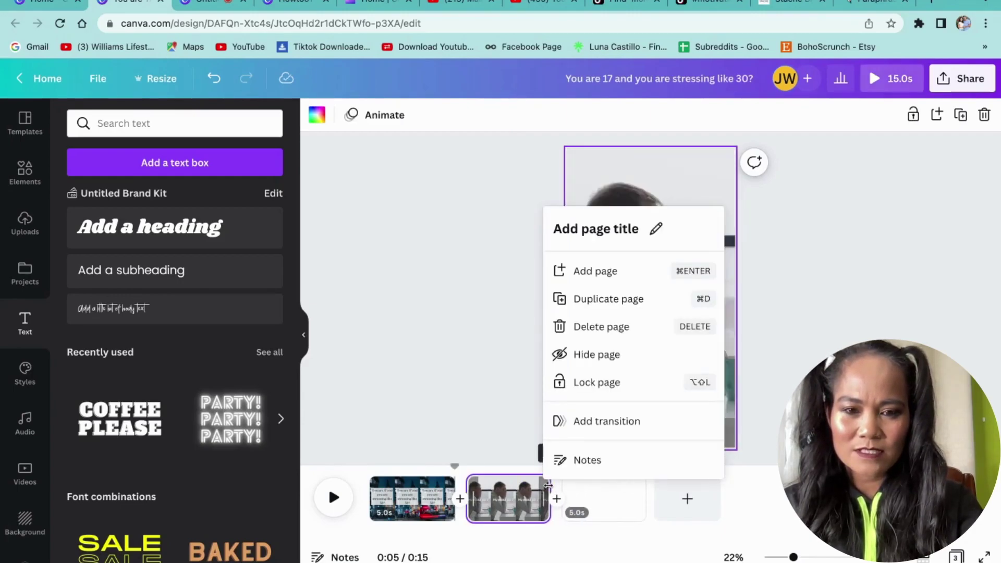
pyautogui.click(598, 498)
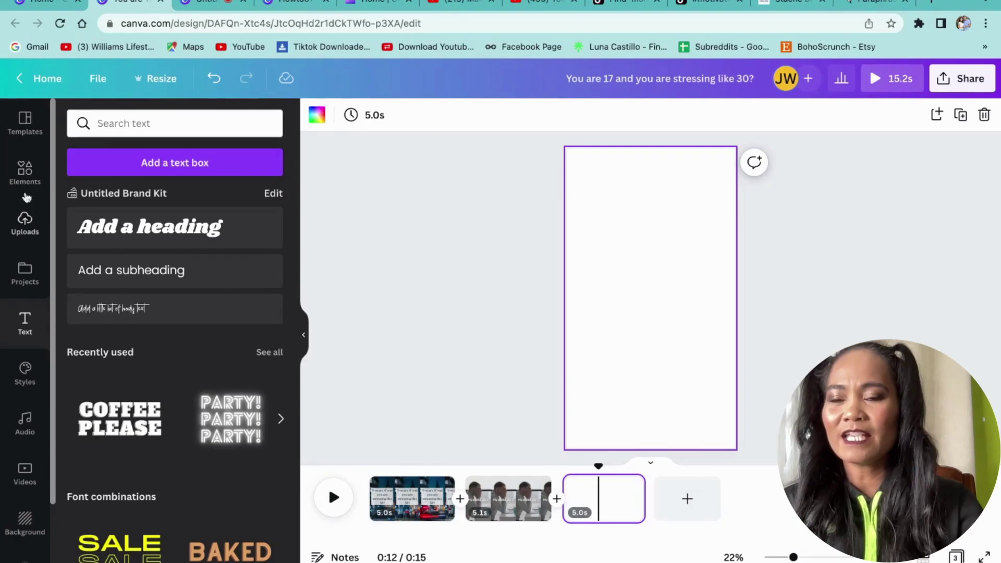
# - Search the elements for "family" videos and browse down to the clip of the family on a boat
pyautogui.click(25, 172)
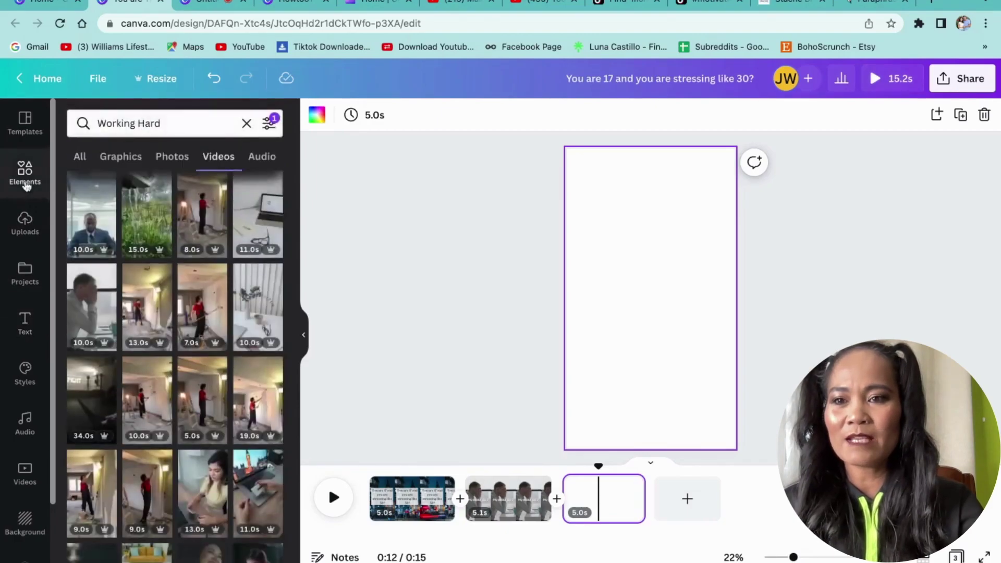
pyautogui.click(180, 122)
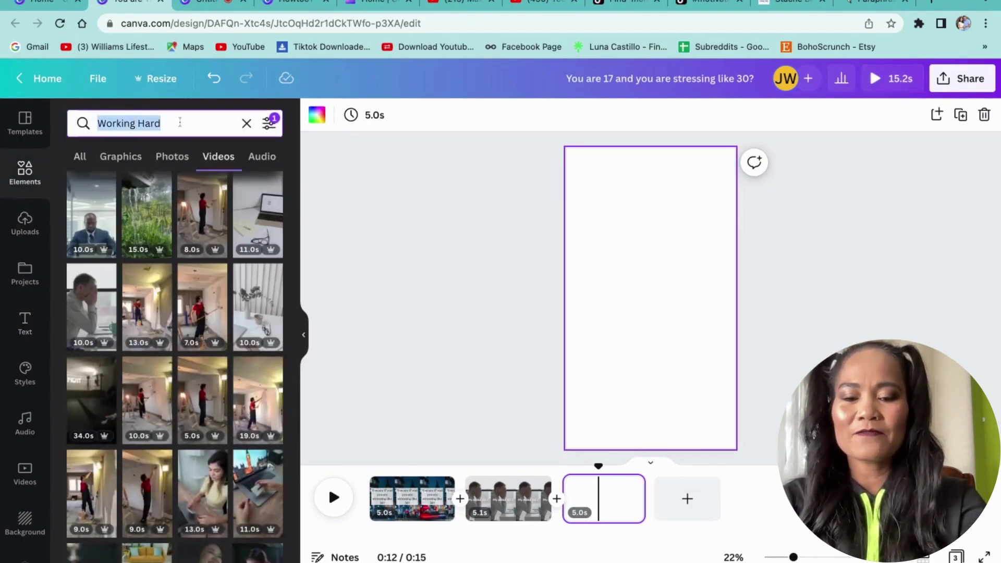
pyautogui.write('family')
pyautogui.press('Return')
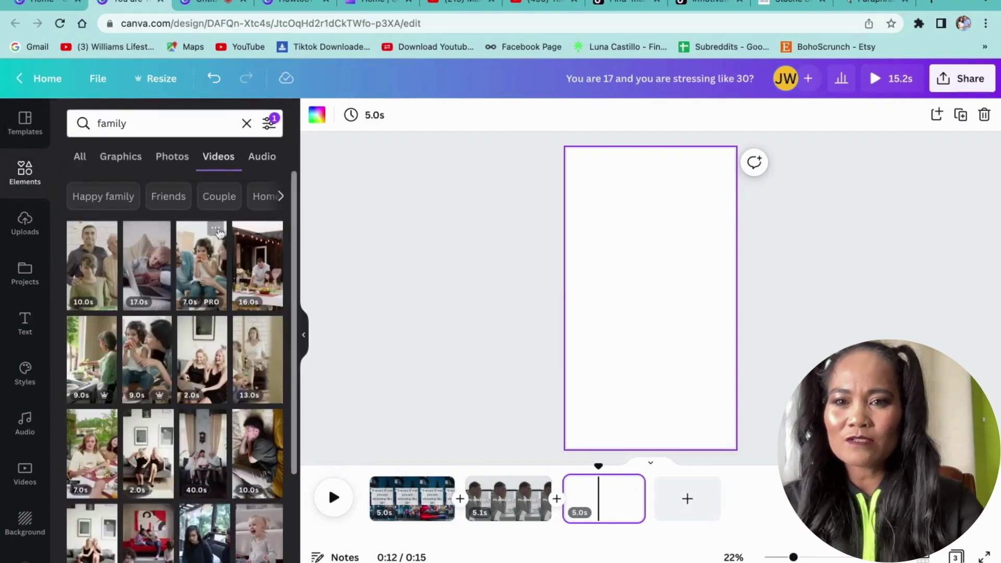
pyautogui.scroll(-4, 174, 463)
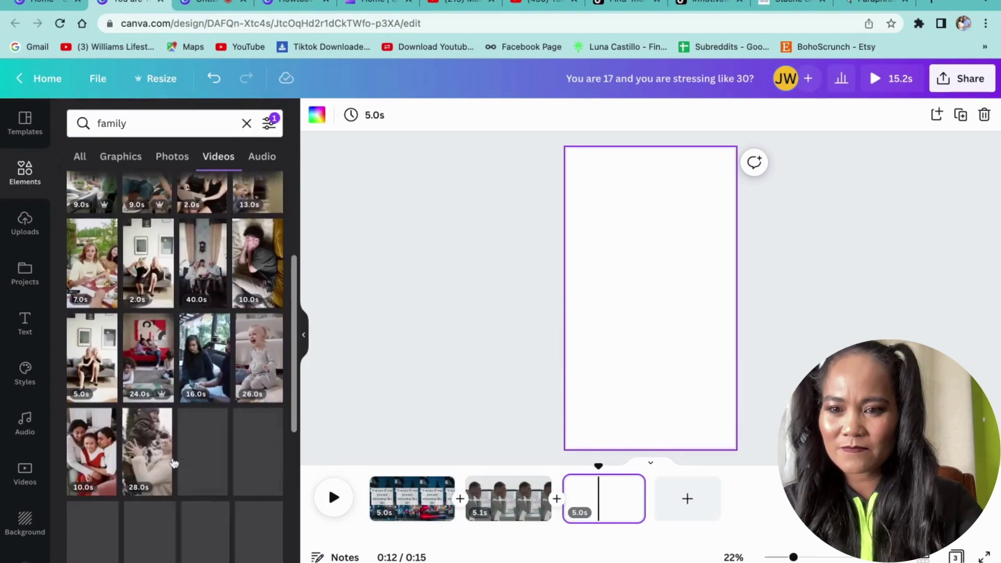
pyautogui.scroll(-10, 174, 463)
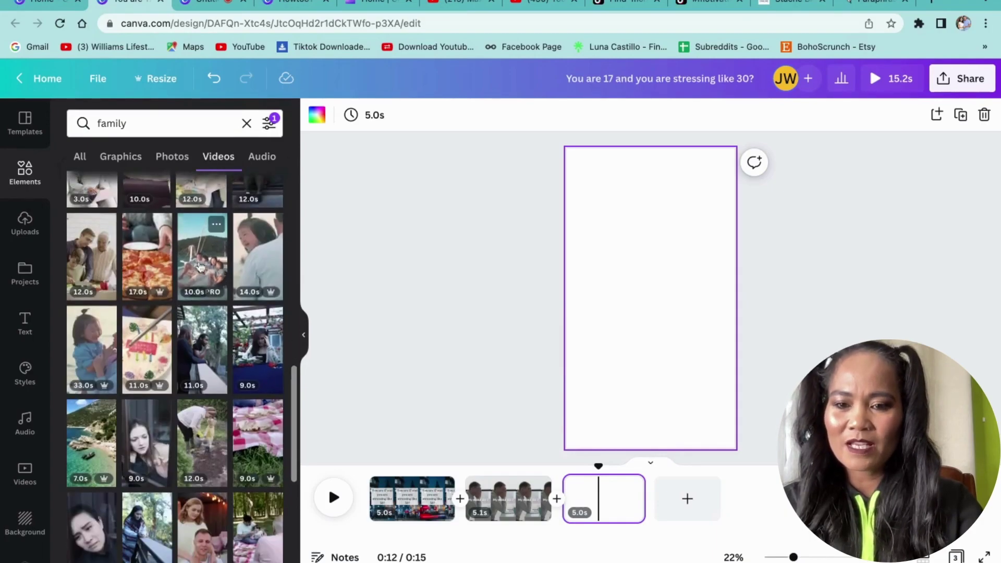
# - Add the clip of the family sitting on a boat to the third page and enlarge it to fill the page
pyautogui.click(201, 267)
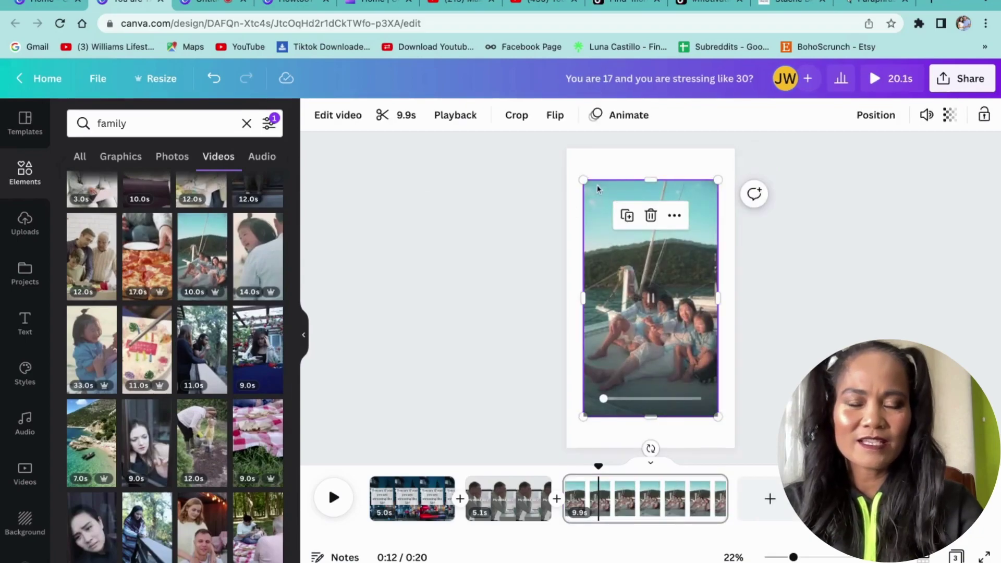
pyautogui.moveTo(590, 188); pyautogui.dragTo(566, 150)
pyautogui.moveTo(718, 417); pyautogui.dragTo(739, 454)
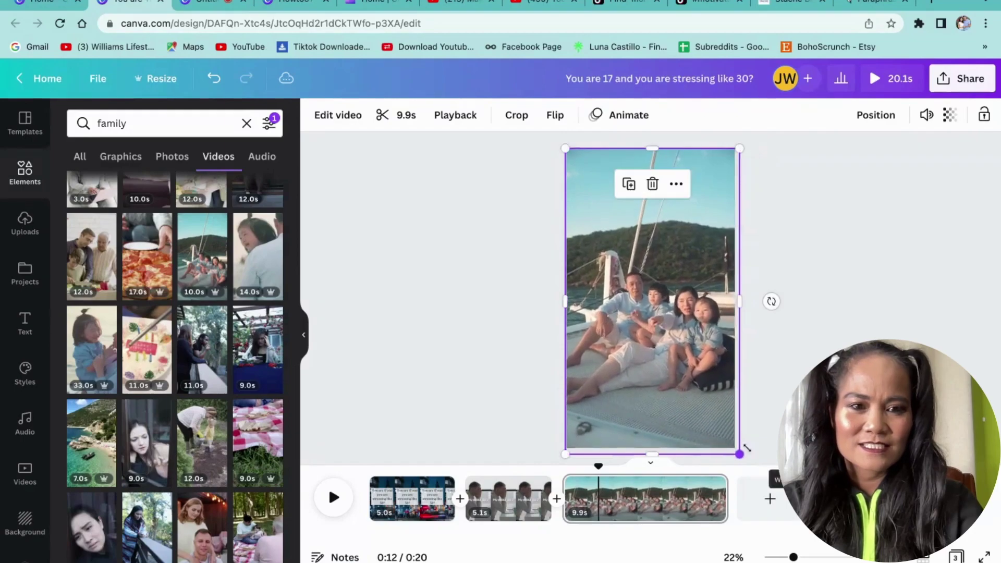
# - Paste the copied "My mind 24/7" text onto the third page and move it up above the family
pyautogui.click(624, 248)
pyautogui.rightClick(608, 247)
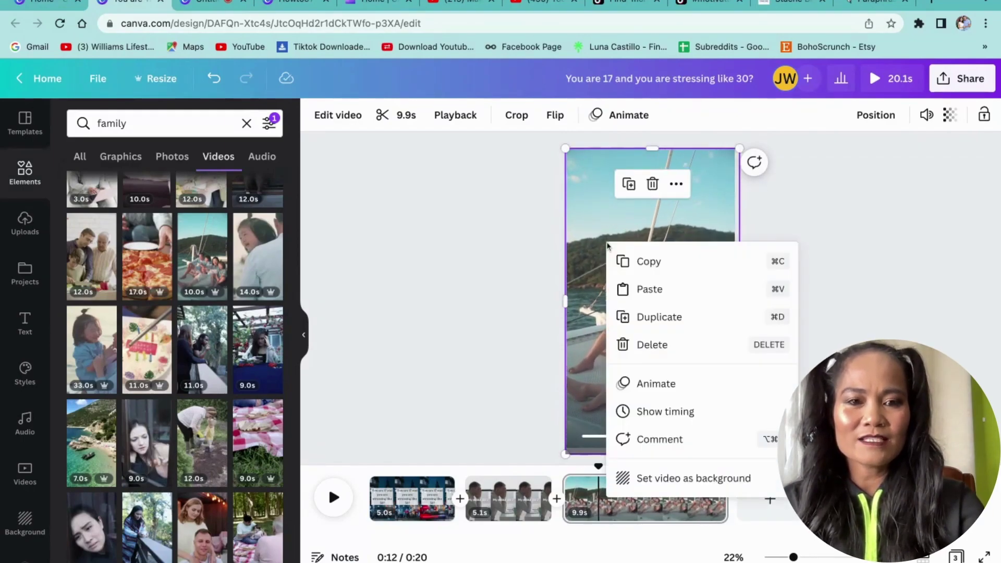
pyautogui.click(649, 290)
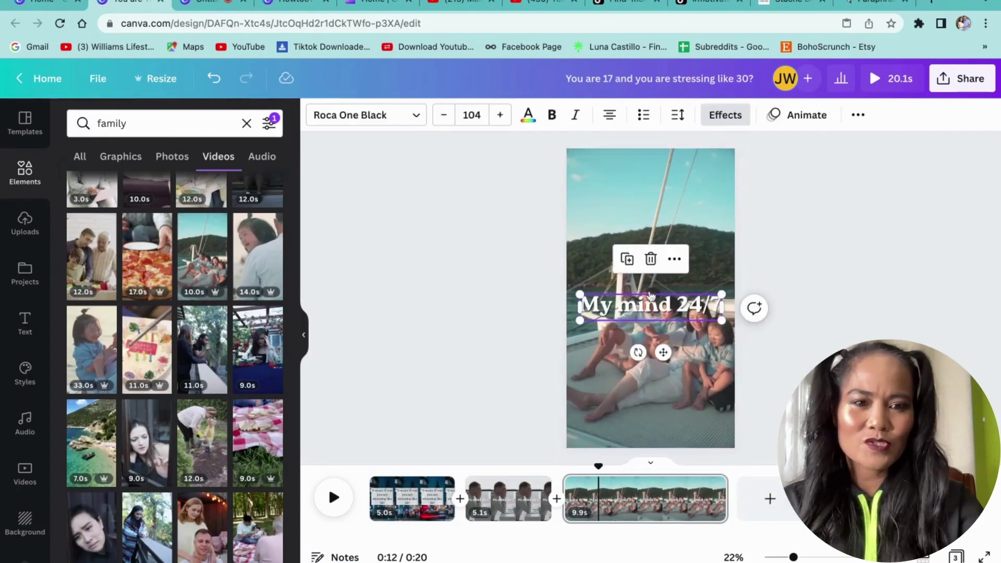
pyautogui.click(773, 280)
pyautogui.moveTo(667, 308)
pyautogui.mouseDown()
pyautogui.moveTo(666, 238)
pyautogui.moveTo(669, 306)
pyautogui.mouseUp()
pyautogui.moveTo(668, 245); pyautogui.dragTo(669, 245)
# - Trim the third page to 5.0 seconds and add a blank fourth page after it
pyautogui.moveTo(727, 503); pyautogui.dragTo(645, 502)
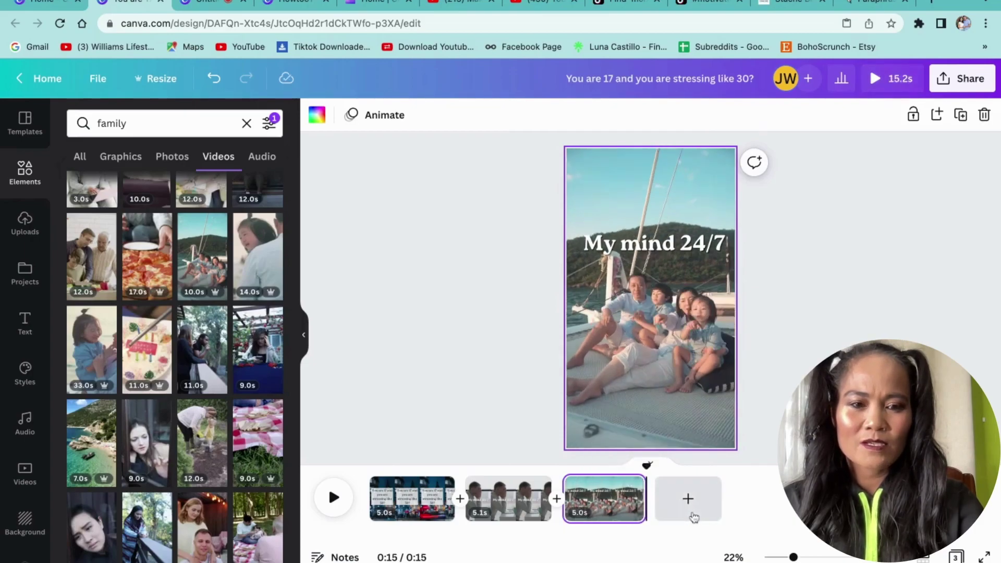
pyautogui.click(691, 508)
# - Search the videos for "money" and fill the fourth page with the clip of hands counting dollar bills
pyautogui.click(150, 127)
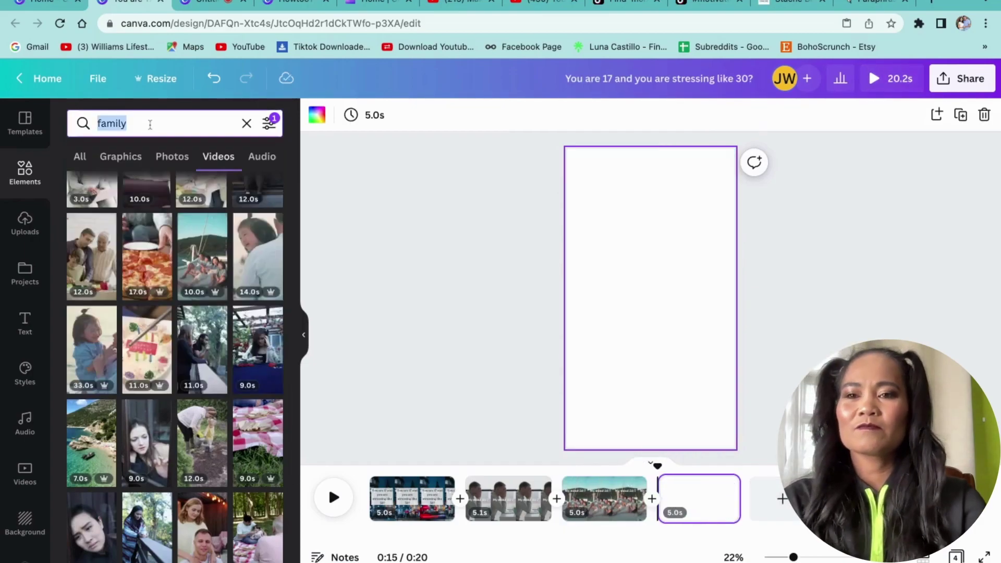
pyautogui.write('money')
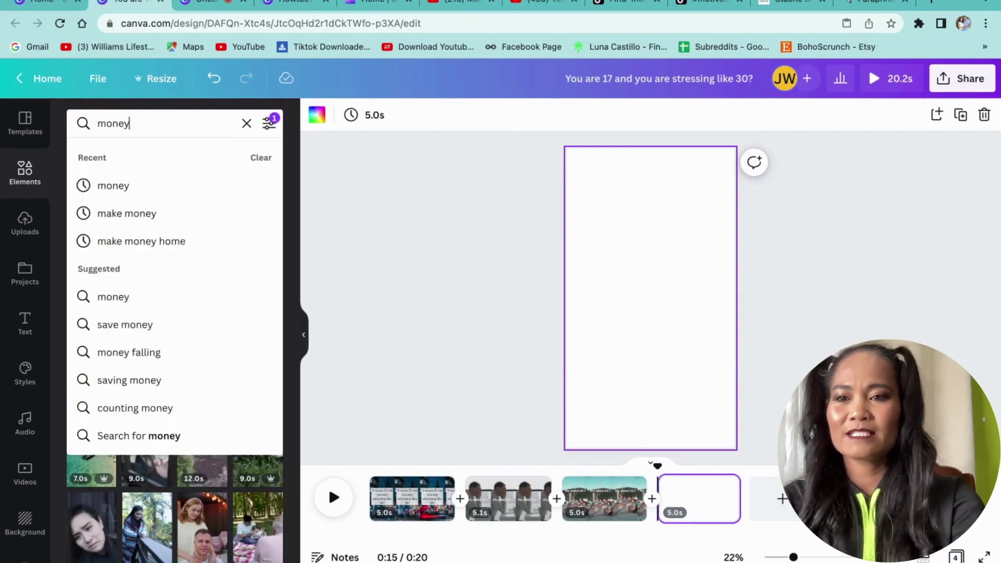
pyautogui.press('Return')
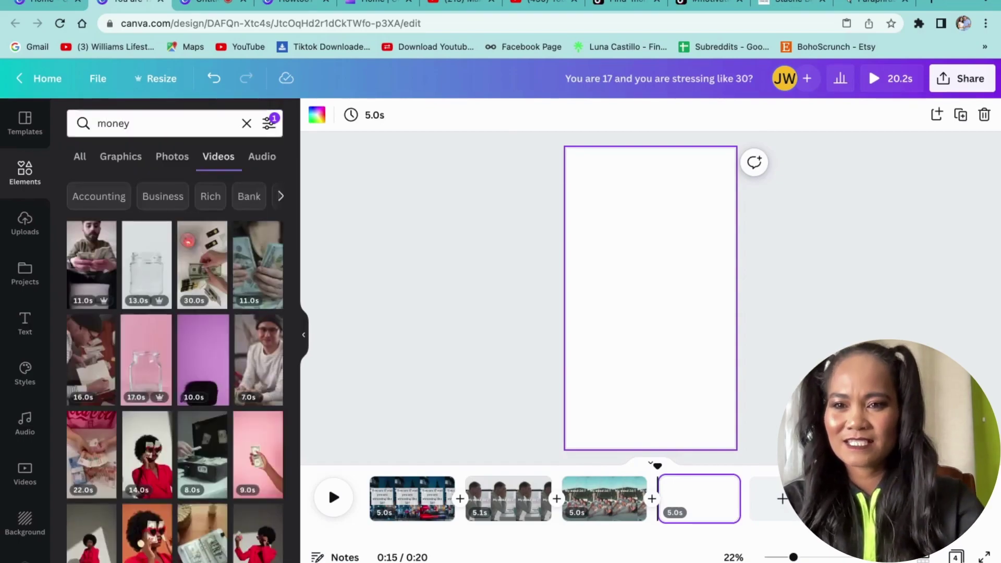
pyautogui.click(261, 275)
pyautogui.moveTo(583, 180); pyautogui.dragTo(566, 148)
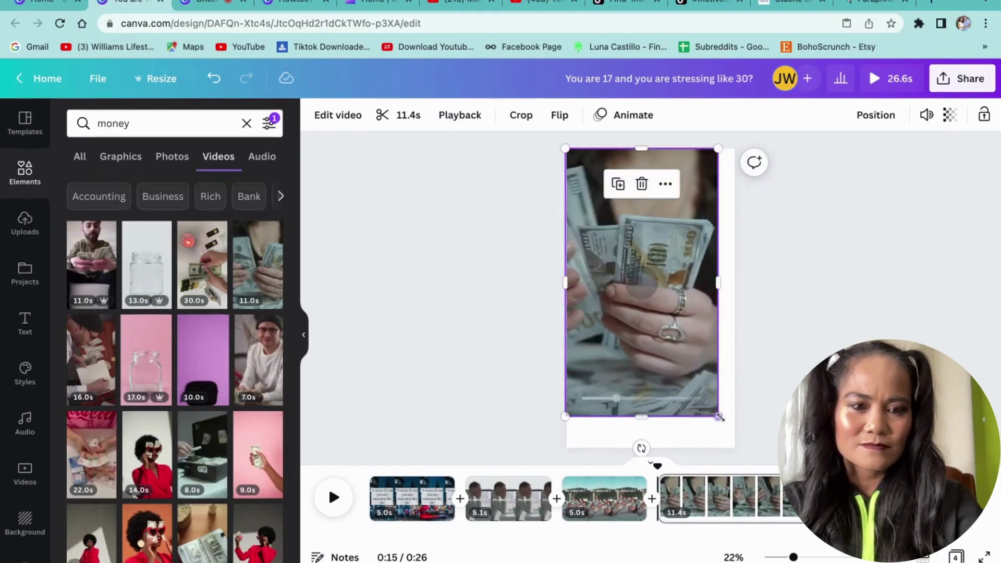
pyautogui.moveTo(720, 417); pyautogui.dragTo(736, 448)
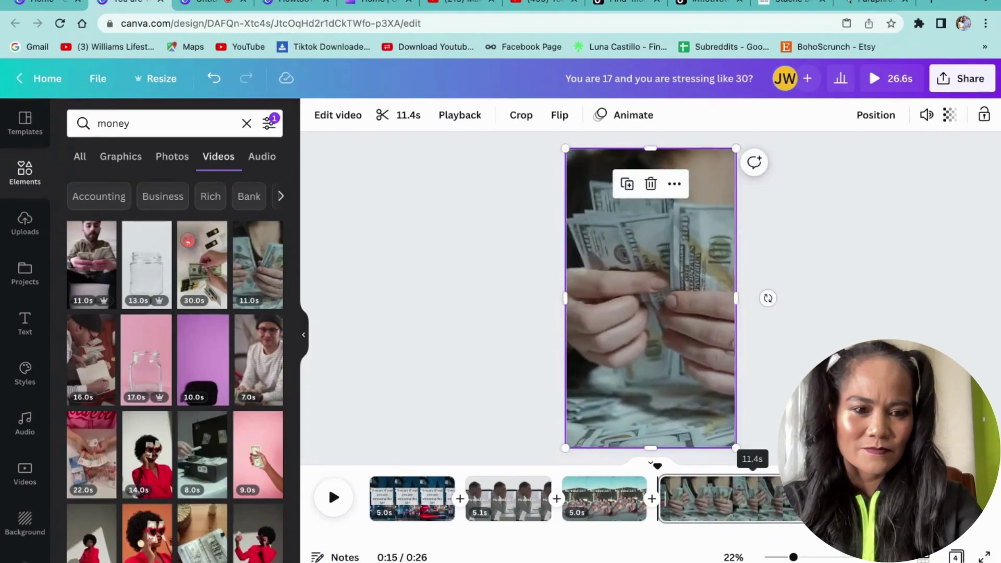
# - Trim the fourth page to 5.0 seconds and paste the copied "My mind 24/7" text onto it
pyautogui.moveTo(847, 498); pyautogui.dragTo(741, 498)
pyautogui.rightClick(646, 302)
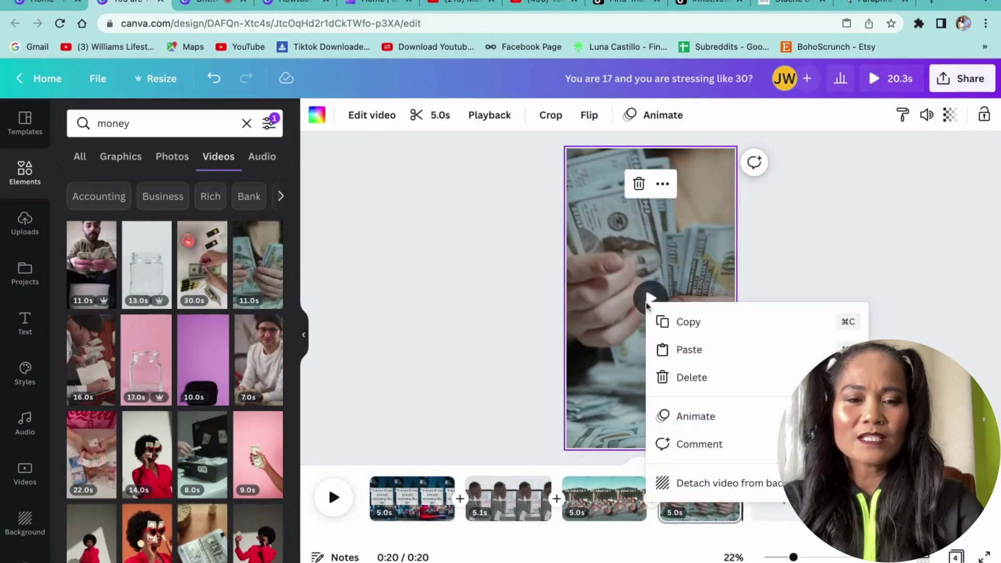
pyautogui.click(670, 350)
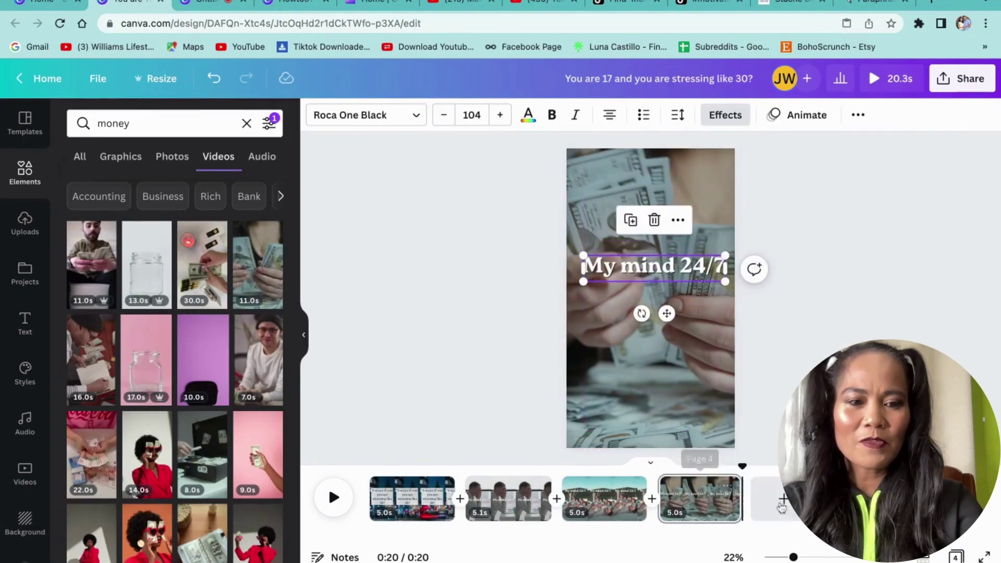
# - Add a blank fifth page and search the videos for "cars"
pyautogui.click(785, 518)
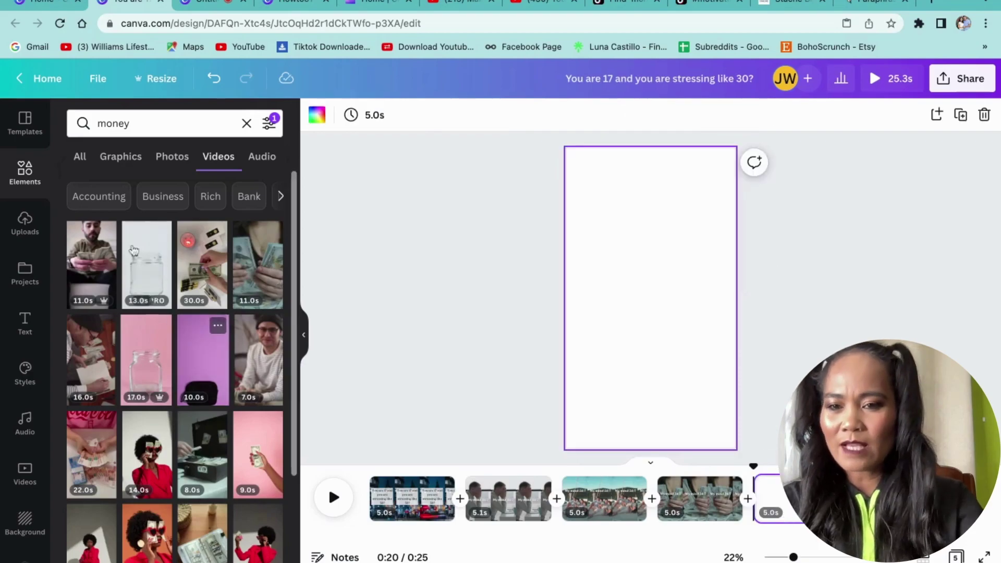
pyautogui.tripleClick(172, 124)
pyautogui.write('cars')
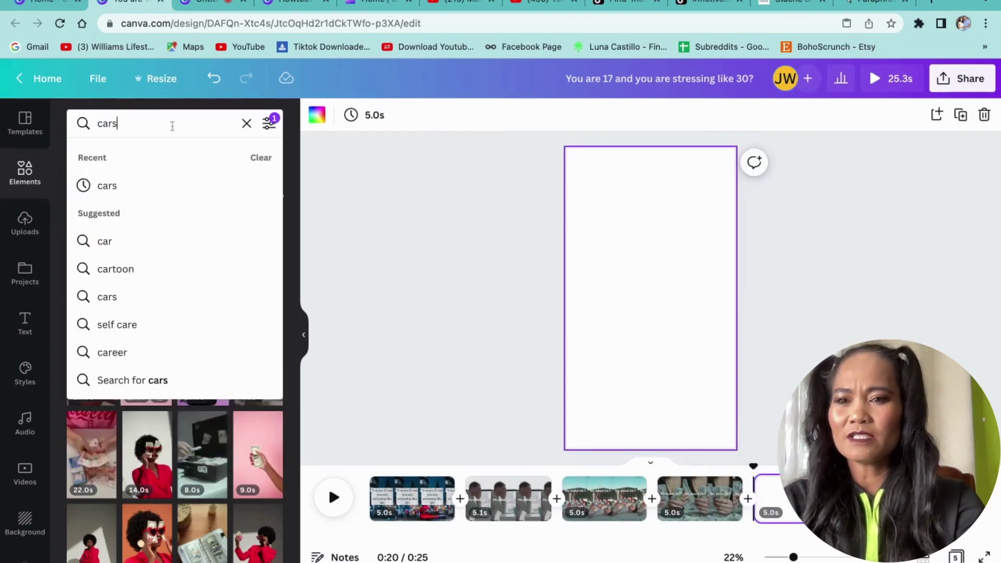
pyautogui.press('Return')
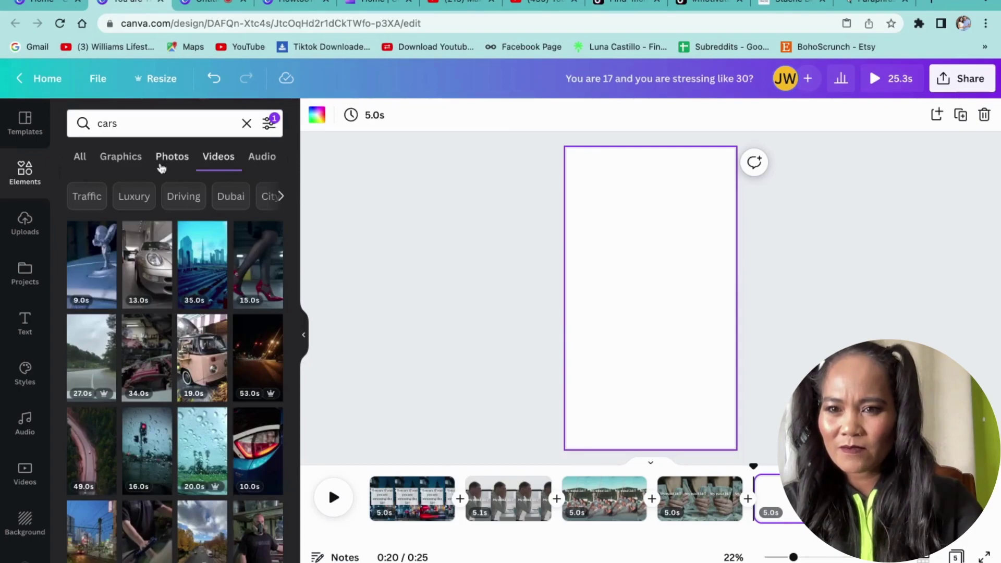
# - Add the clip of the silver car in a showroom to the fifth page and mute its sound
pyautogui.click(146, 276)
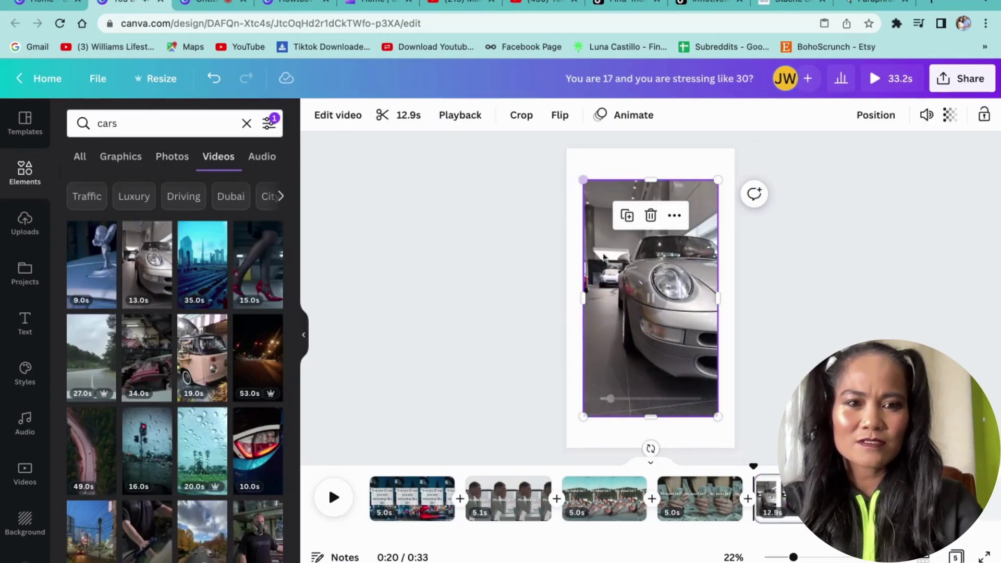
pyautogui.click(927, 115)
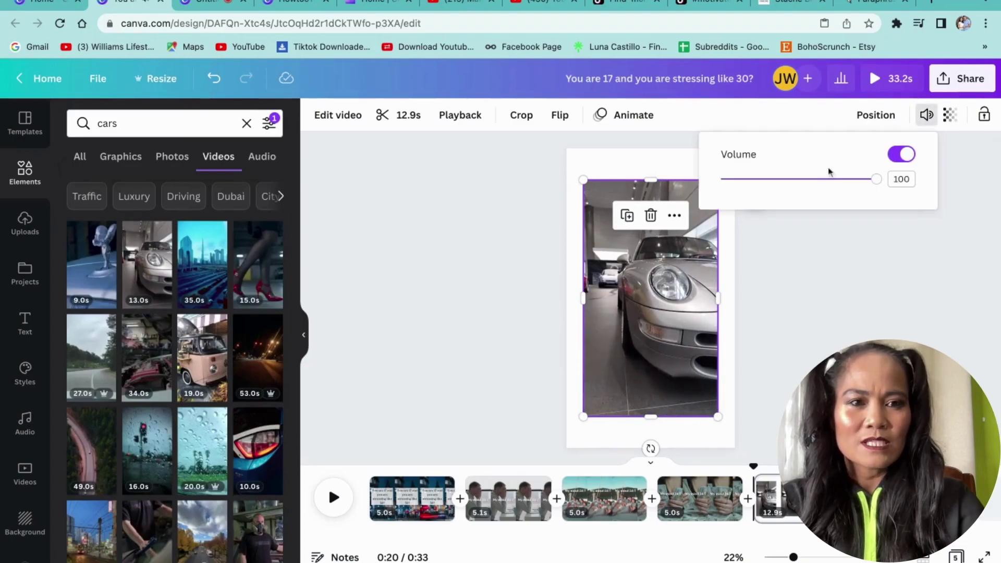
pyautogui.click(910, 166)
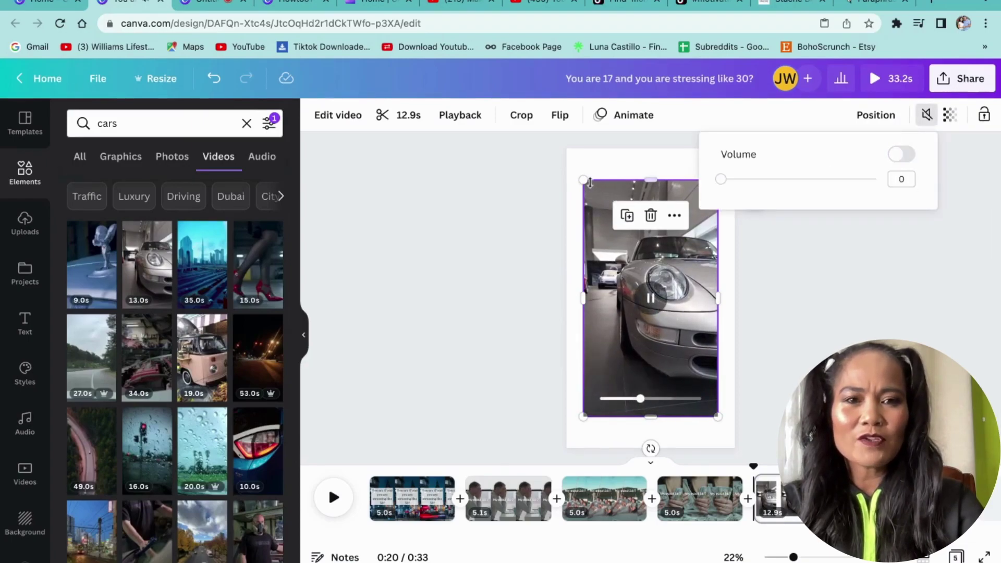
# - Enlarge the silver car clip from opposite corners until it fills the fifth page
pyautogui.click(584, 180)
pyautogui.moveTo(584, 180); pyautogui.dragTo(565, 149)
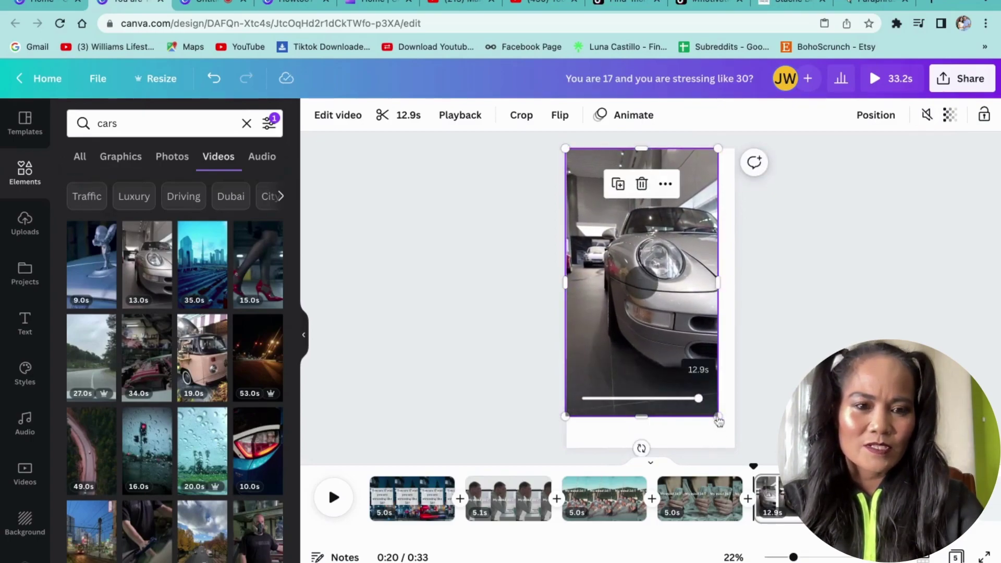
pyautogui.moveTo(718, 416); pyautogui.dragTo(738, 452)
# - Paste the copied "My mind 24/7" text onto the fifth page and trim the page to 5.0 seconds
pyautogui.rightClick(612, 268)
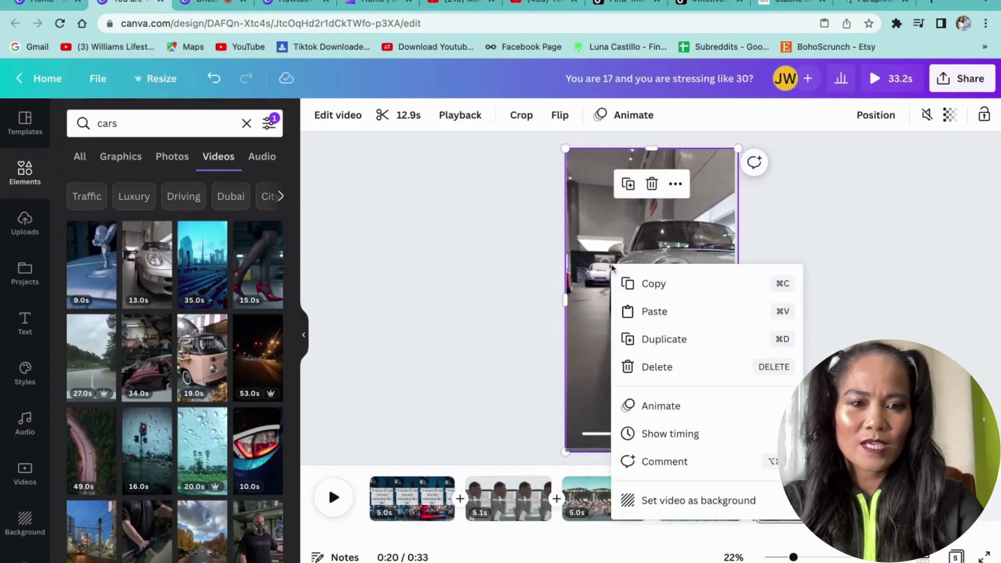
pyautogui.click(649, 313)
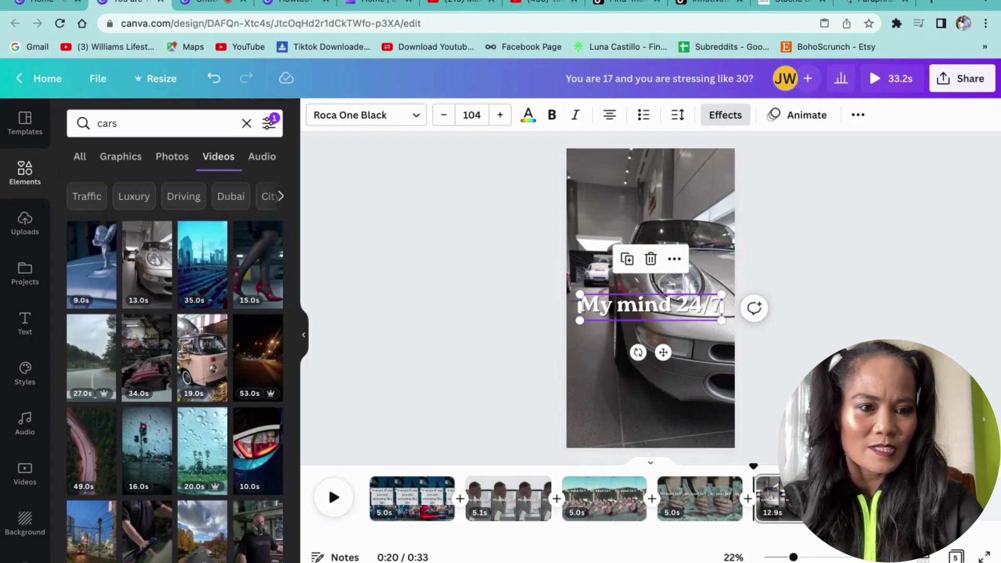
pyautogui.press('Escape')
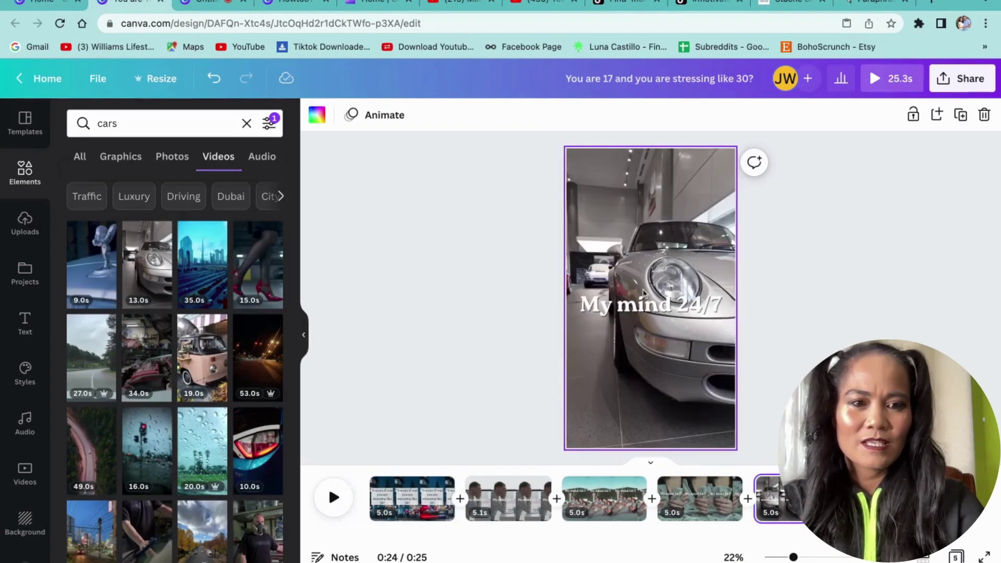
# - Move the "My mind 24/7" text on the fifth page up above the headlight, keeping it horizontally centred
pyautogui.click(654, 311)
pyautogui.moveTo(654, 312); pyautogui.dragTo(641, 312)
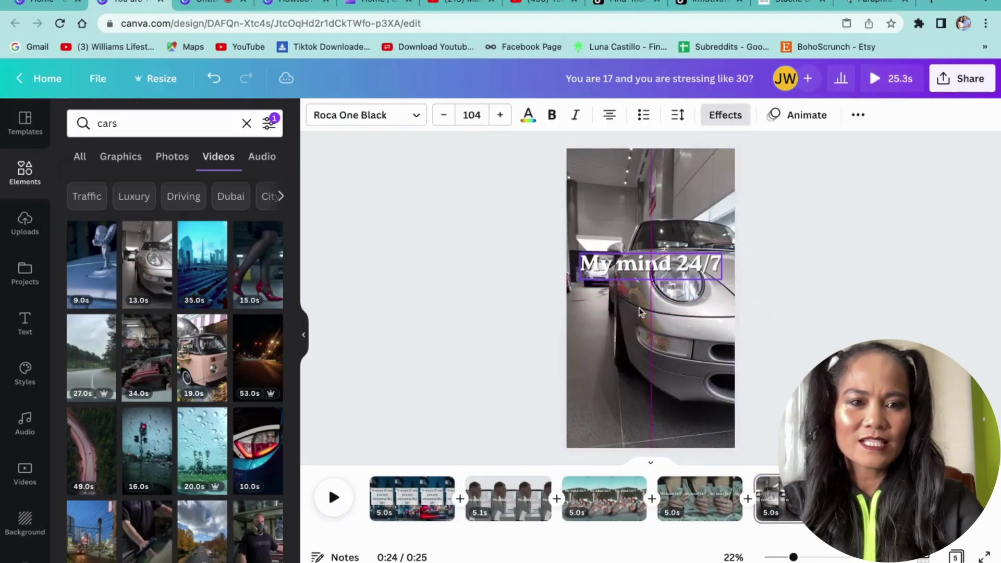
pyautogui.click(833, 329)
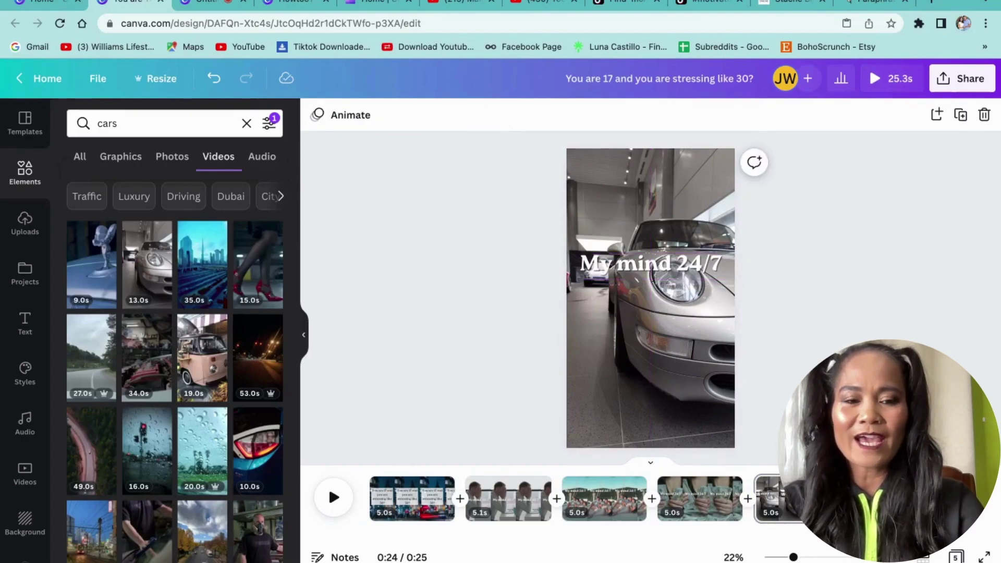
# - Add a blank sixth page and search the videos for "travel"
pyautogui.press('super+Return')
pyautogui.click(166, 123)
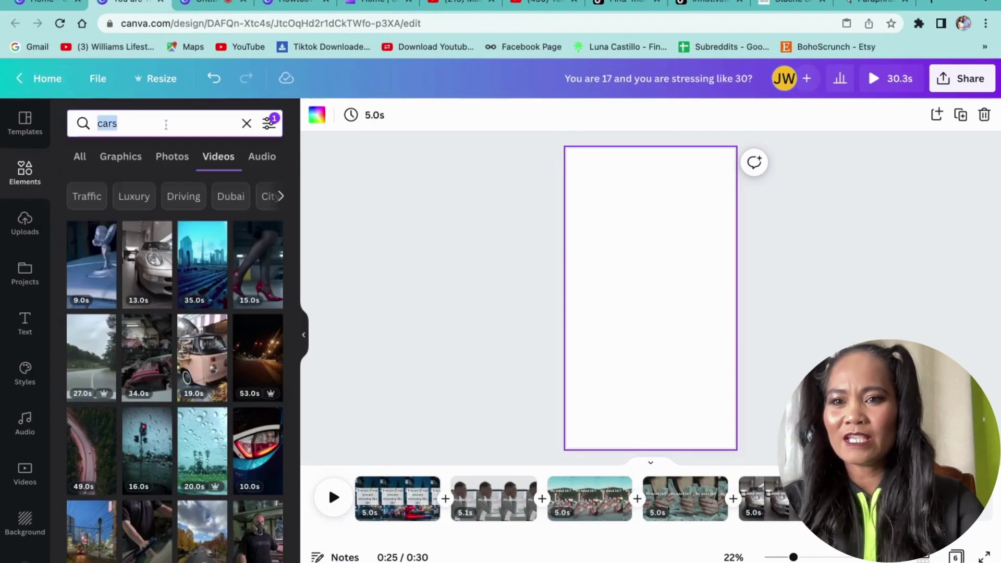
pyautogui.write('travel')
pyautogui.press('Return')
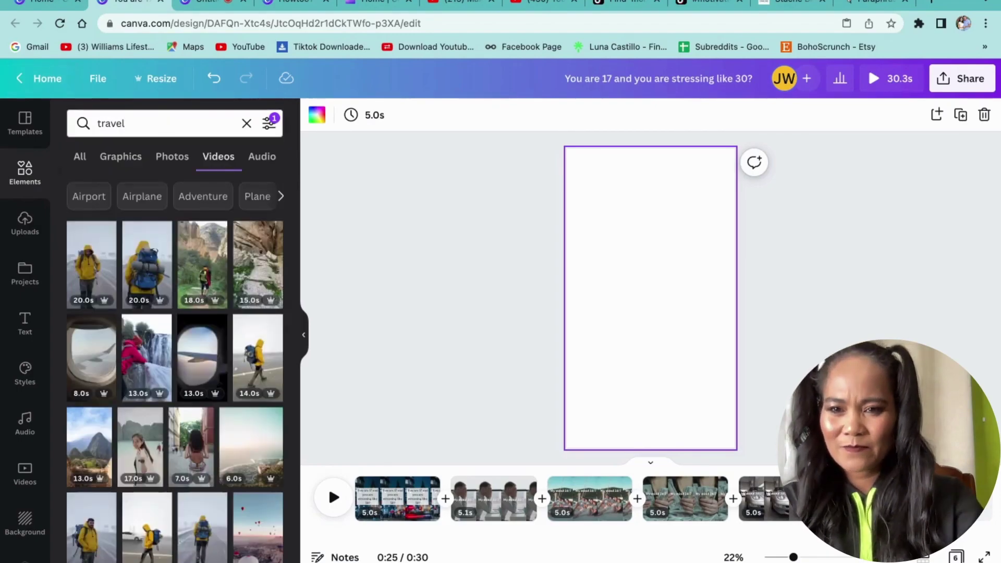
# - Add the clip of the couple sitting in a train to the sixth page and enlarge it to fill the page
pyautogui.scroll(-10, 208, 478)
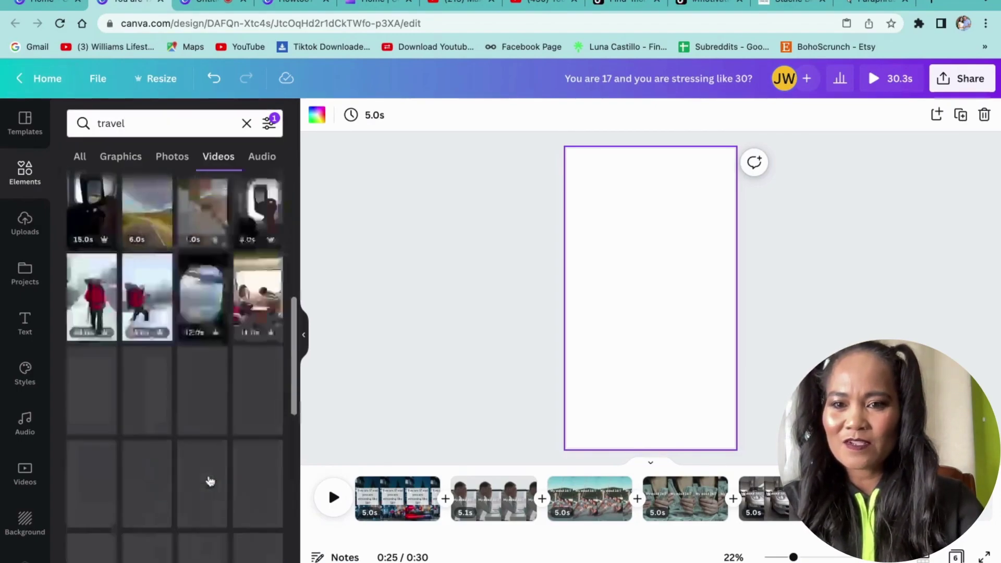
pyautogui.click(257, 340)
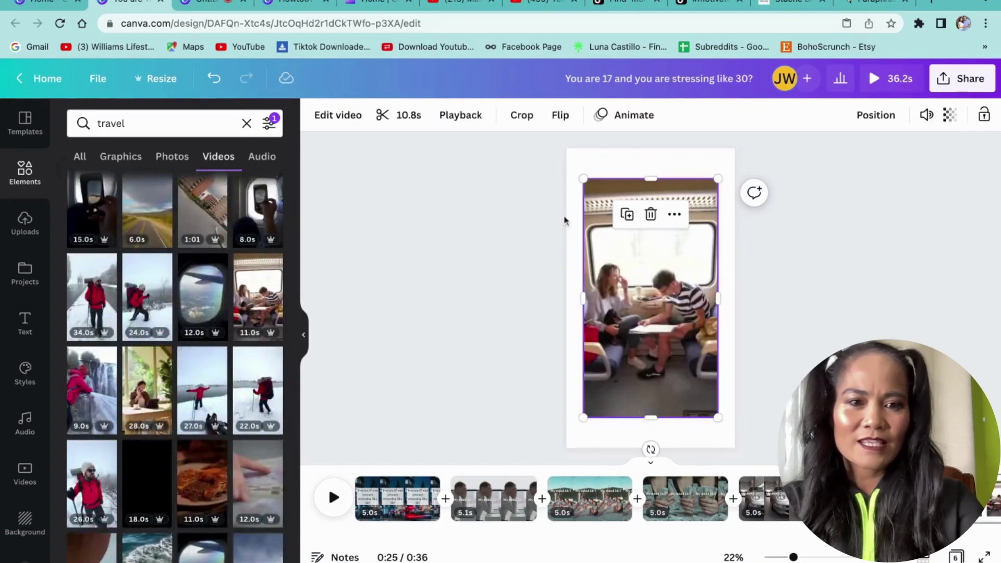
pyautogui.moveTo(584, 179); pyautogui.dragTo(567, 151)
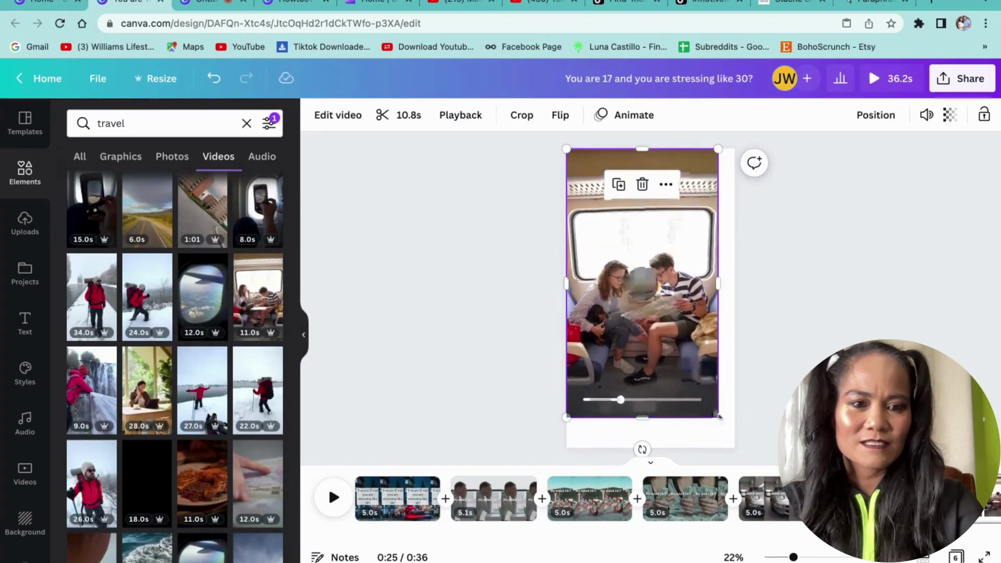
pyautogui.moveTo(719, 418); pyautogui.dragTo(735, 447)
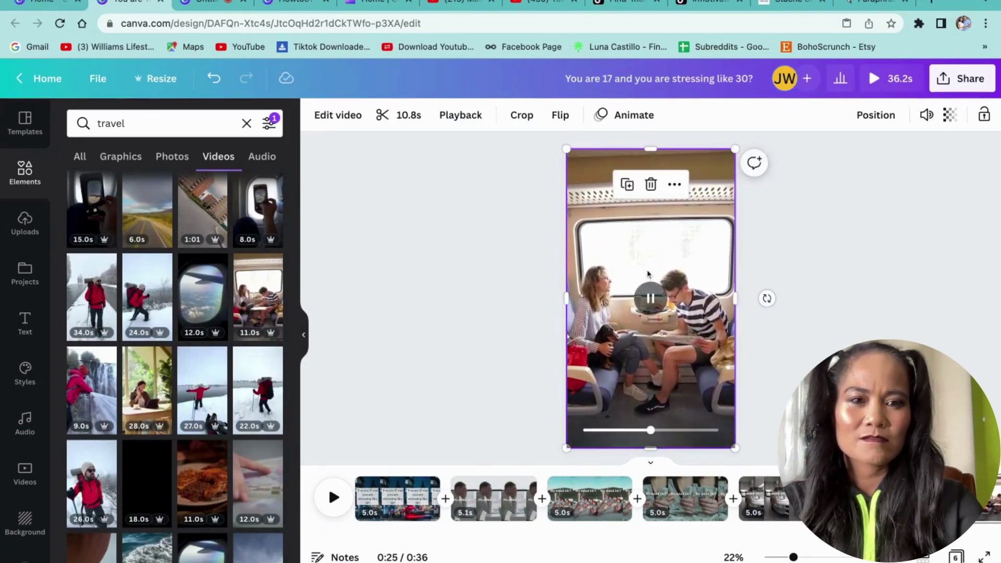
# - Paste the copied "My mind 24/7" text onto the sixth page and move it up over the train window, horizontally centred
pyautogui.rightClick(639, 258)
pyautogui.click(723, 483)
pyautogui.click(665, 304)
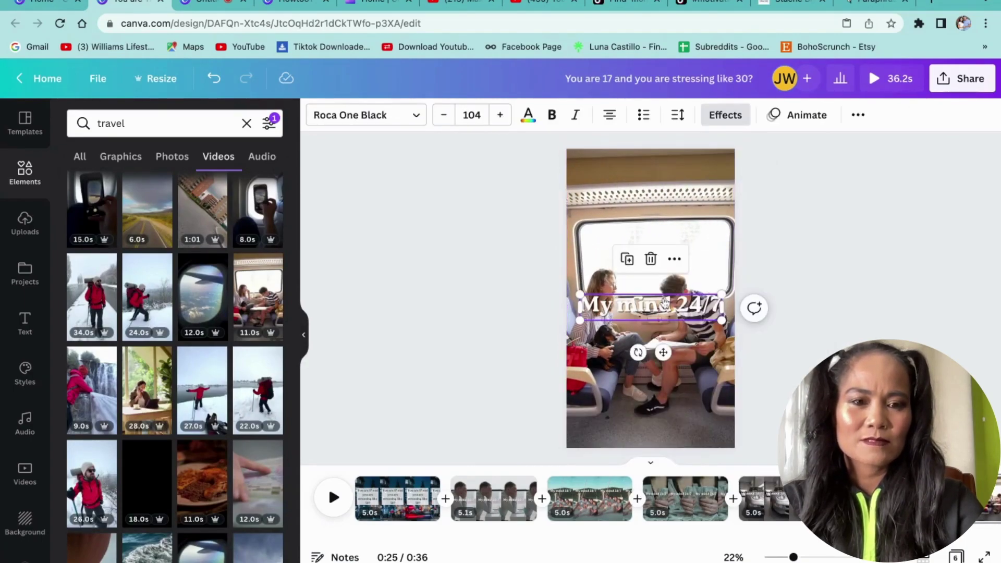
pyautogui.moveTo(664, 309); pyautogui.dragTo(667, 242)
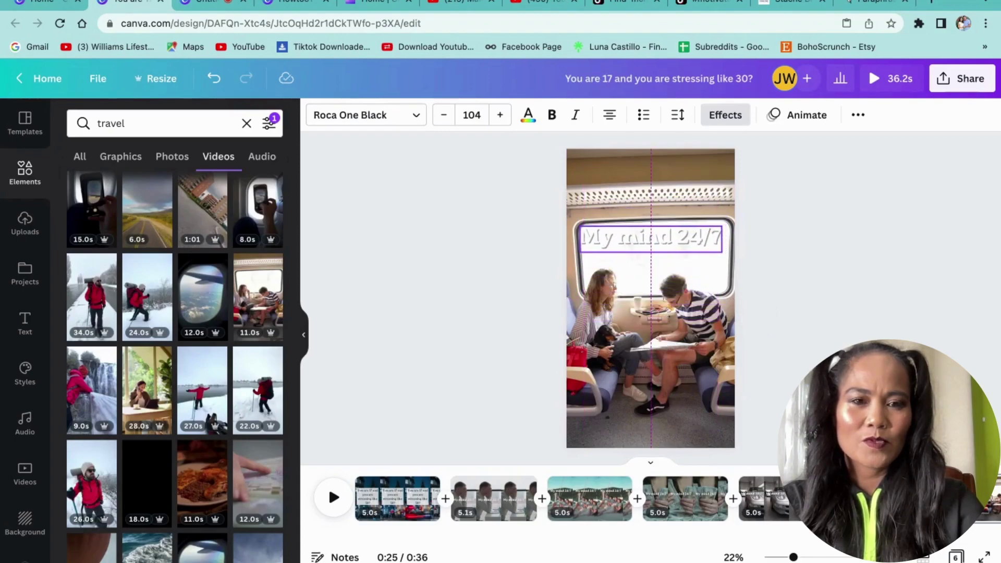
# - Change the sixth page's text colour to black and trim the page to about 5 seconds
pyautogui.click(528, 117)
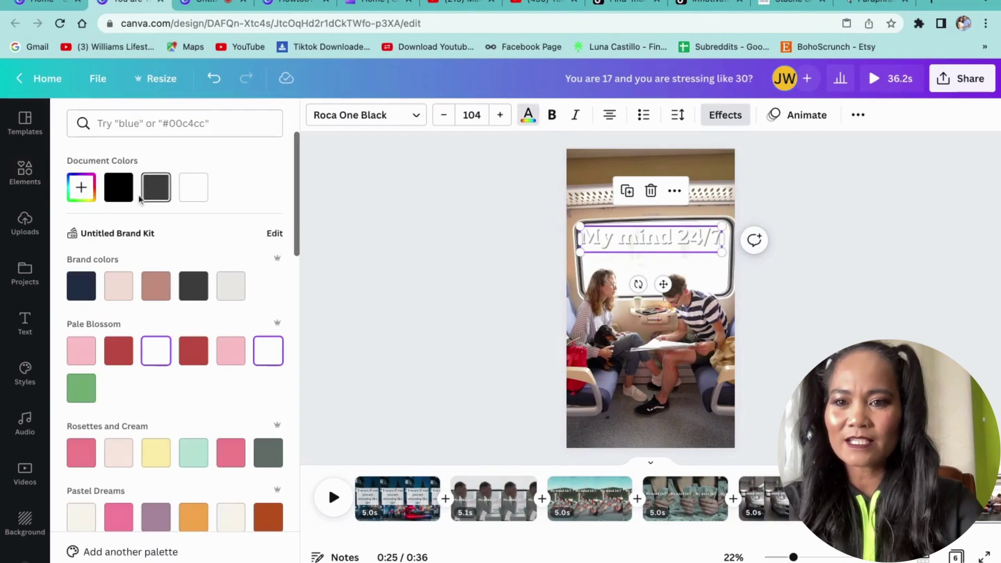
pyautogui.click(118, 187)
pyautogui.click(25, 172)
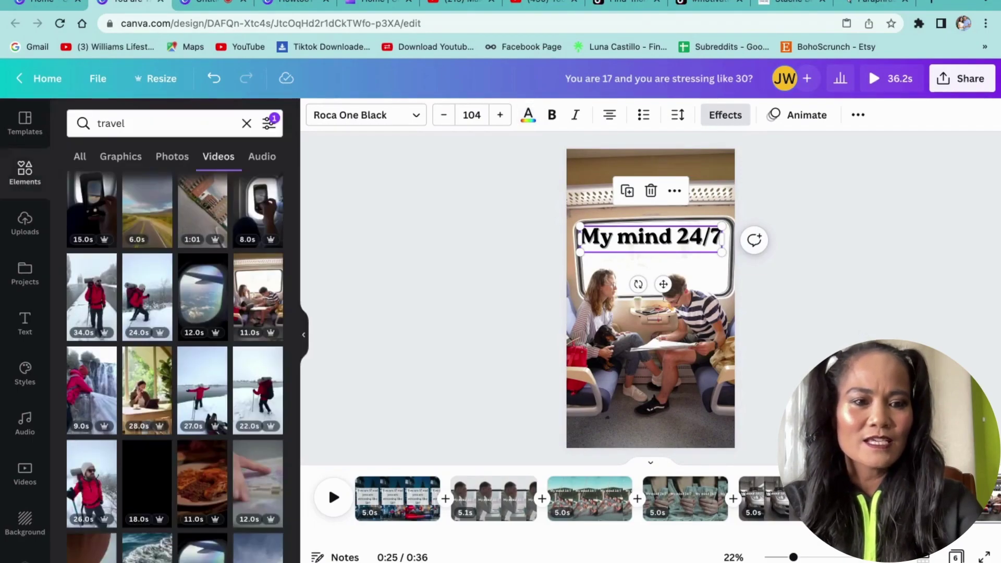
pyautogui.click(762, 498)
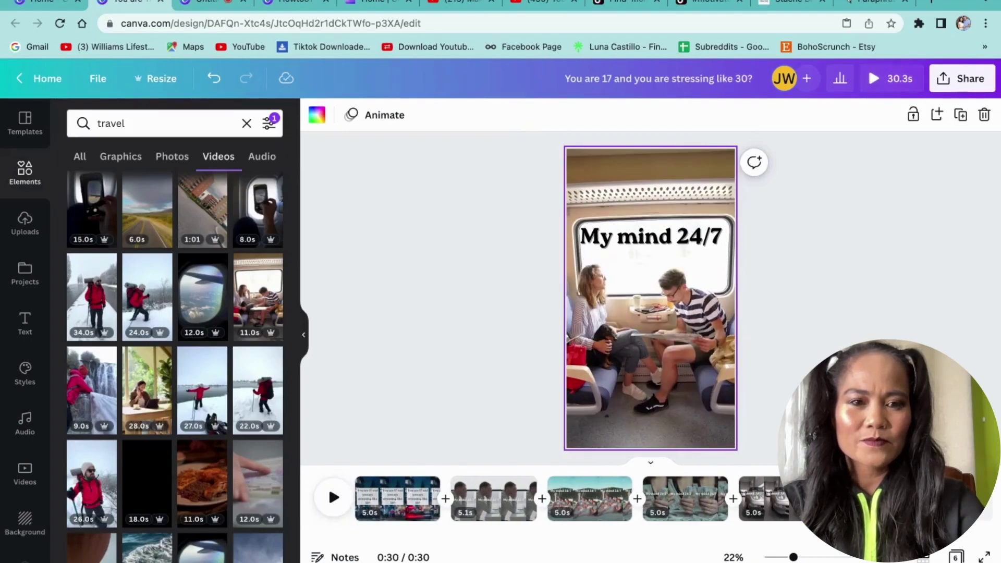
pyautogui.click(904, 325)
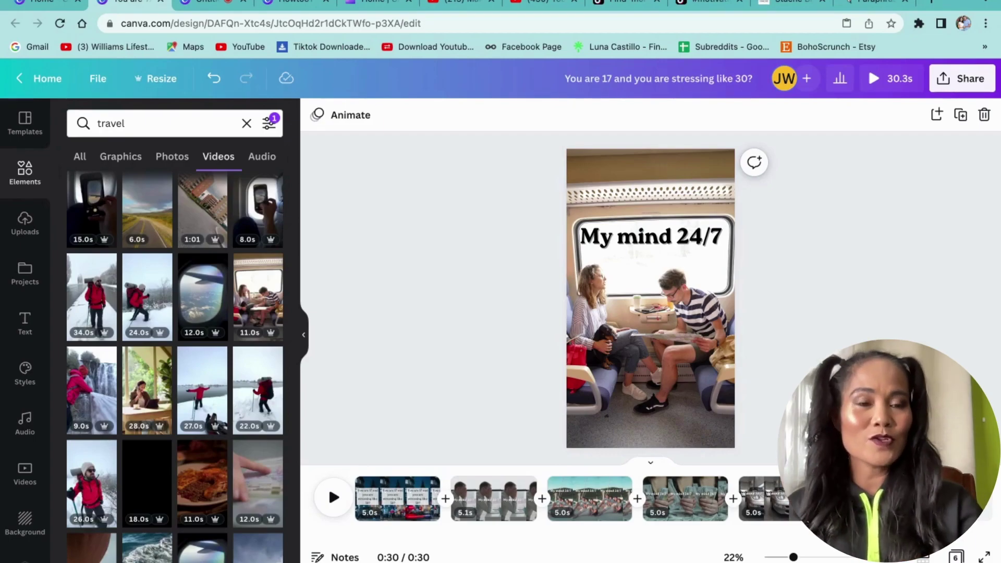
# - Preview the video from the first page, pausing playback at the family boat clip
pyautogui.click(397, 495)
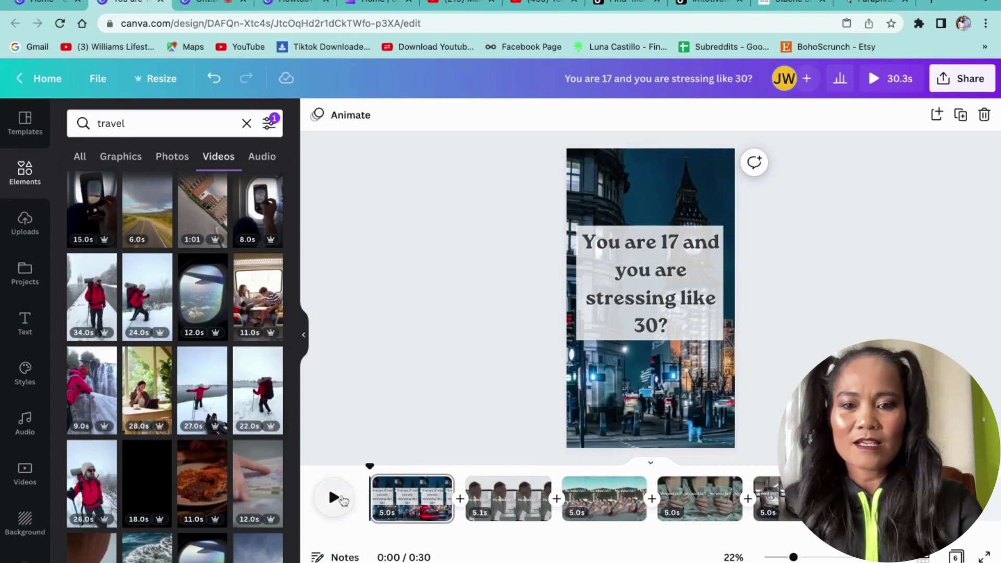
pyautogui.click(340, 499)
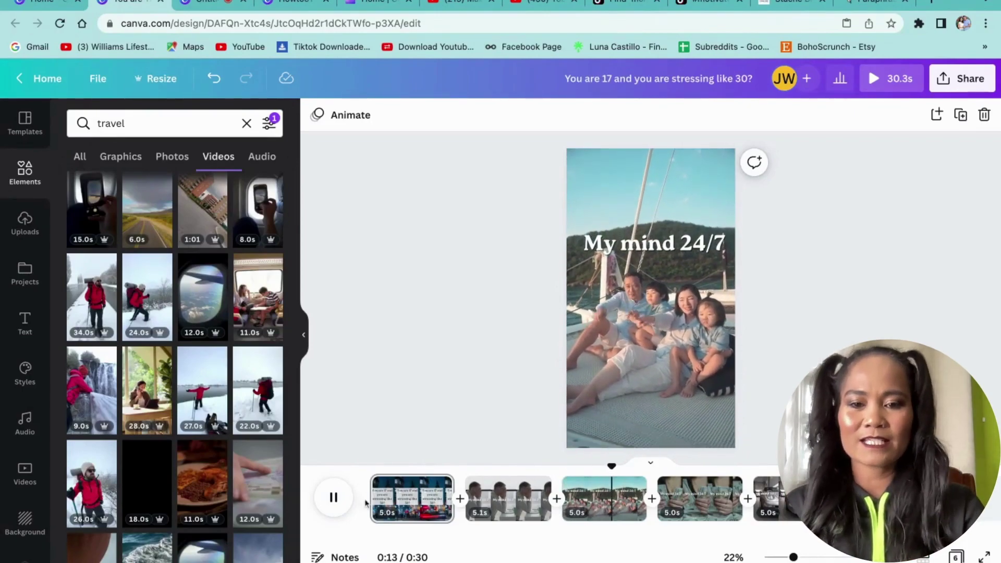
pyautogui.click(334, 498)
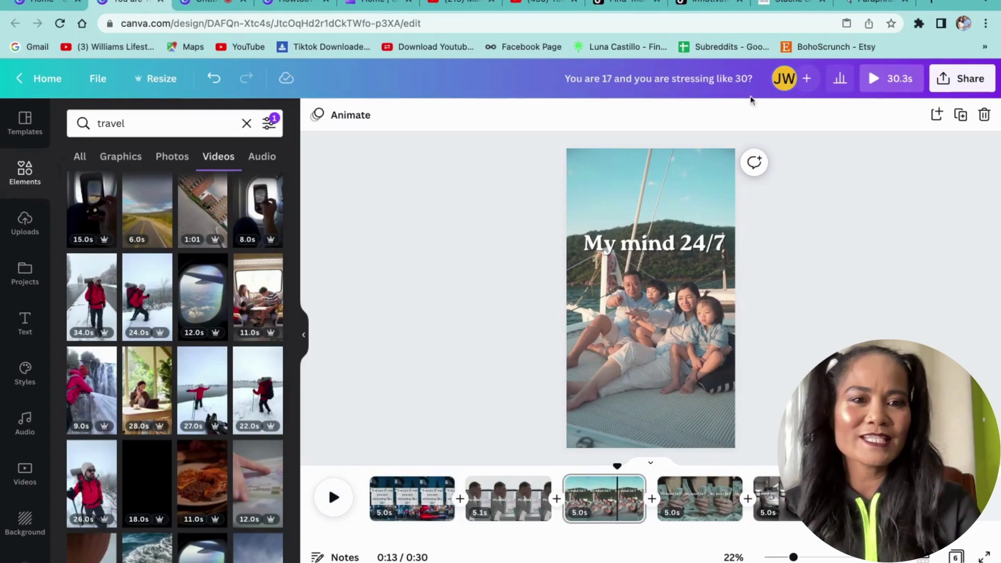
# - Download all six pages of the design as an MP4 video
pyautogui.click(978, 83)
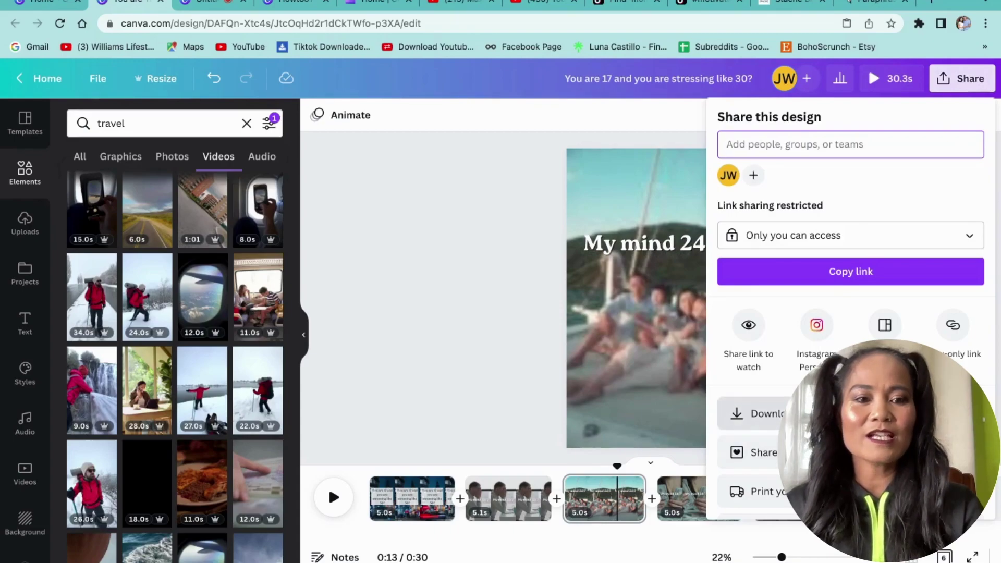
pyautogui.click(767, 413)
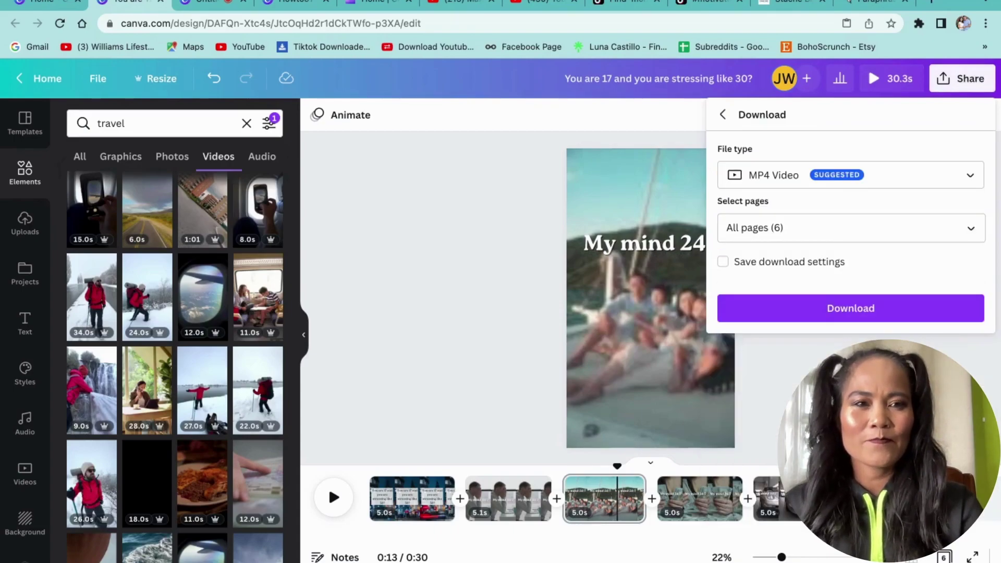
pyautogui.click(868, 316)
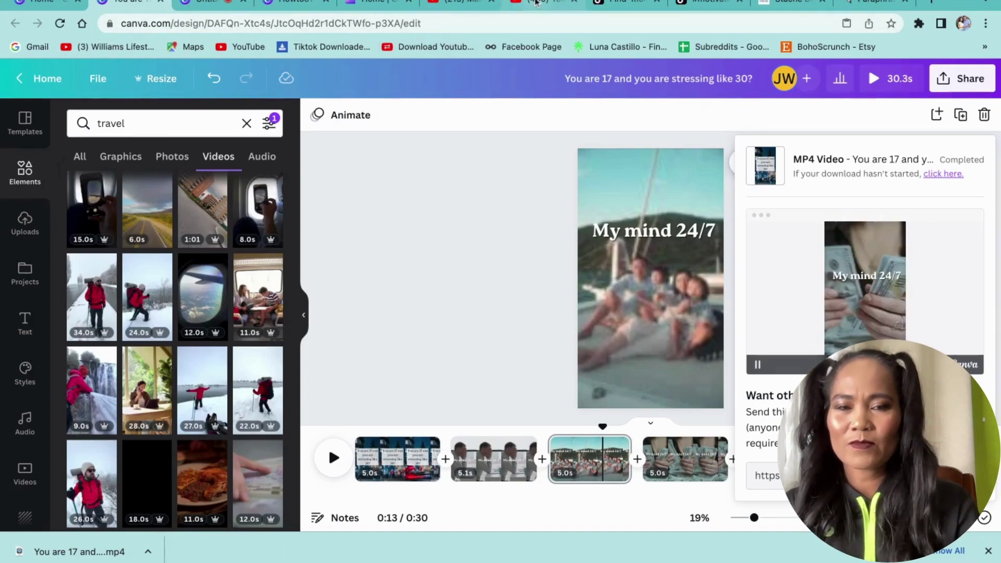
# - Switch to YouTube Studio and upload the exported video "You are 17 and you are stressing like 30"
pyautogui.click(551, 3)
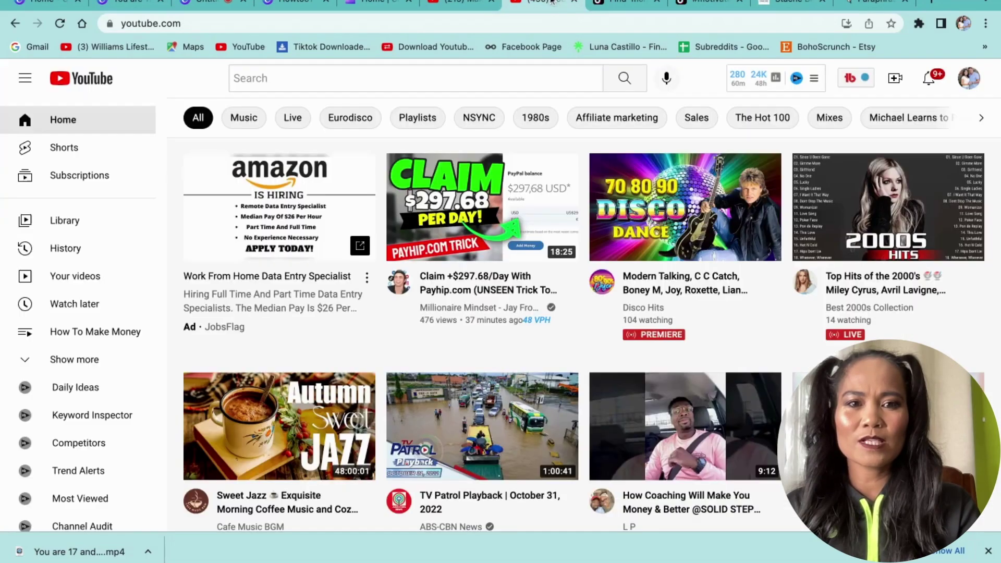
pyautogui.click(971, 88)
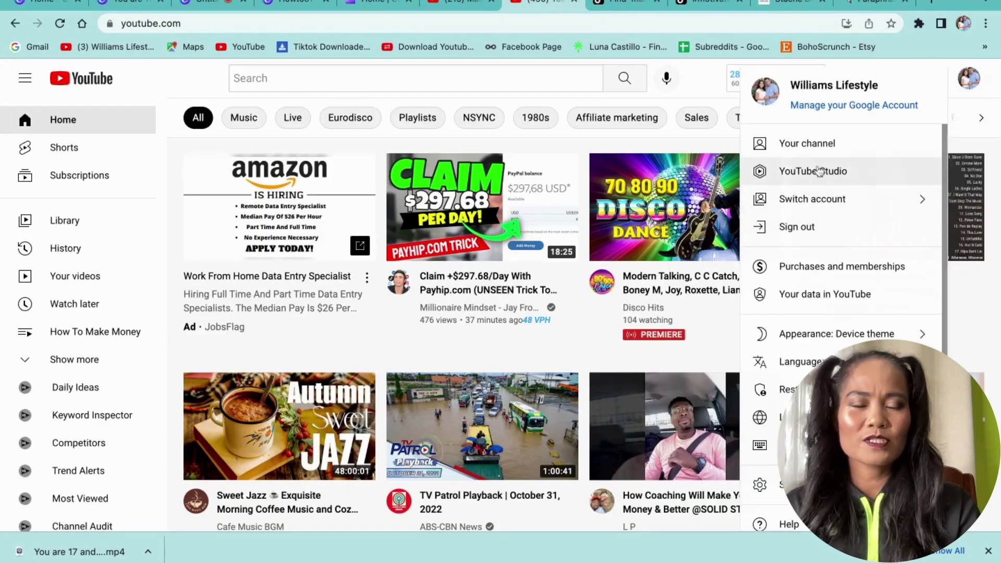
pyautogui.click(820, 172)
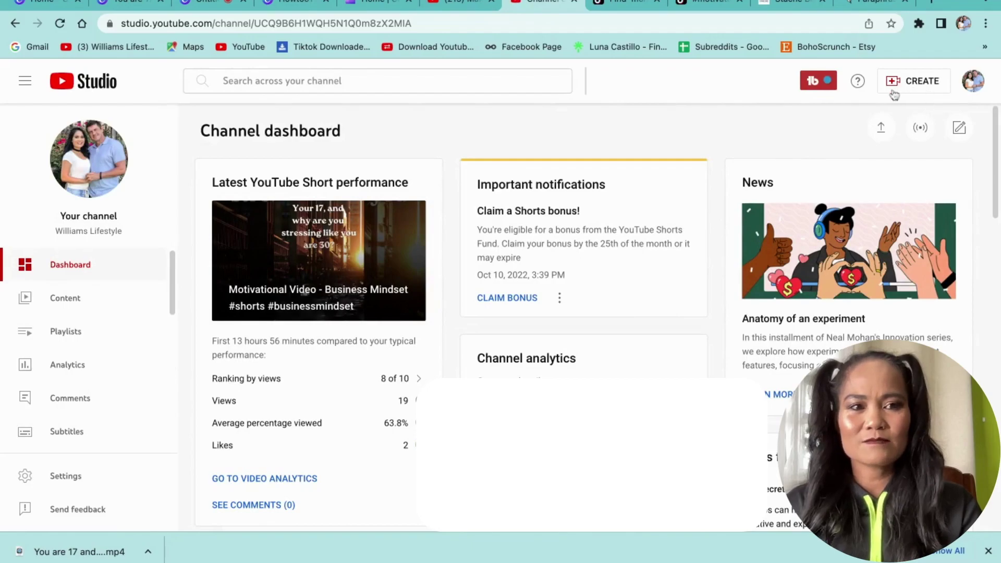
pyautogui.click(922, 83)
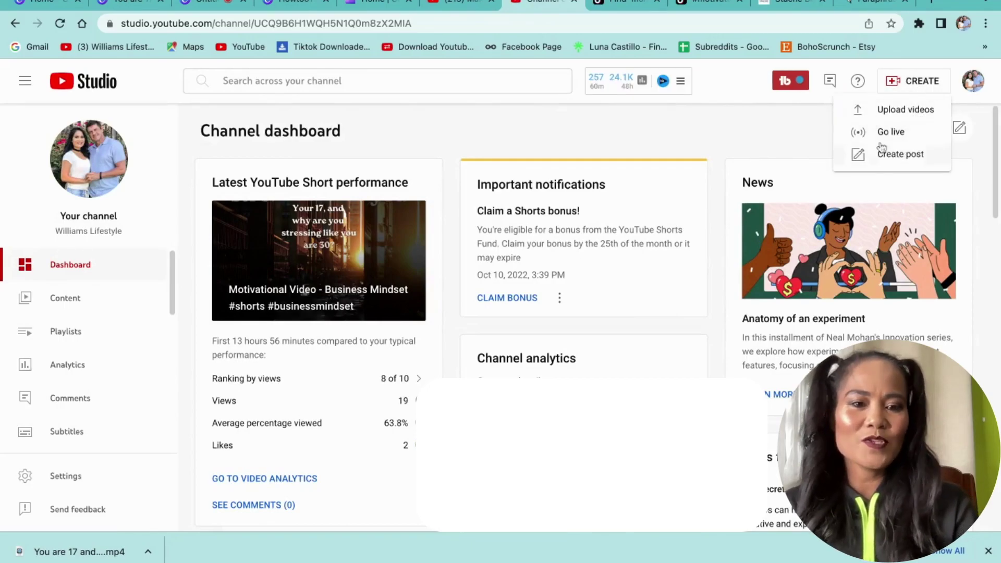
pyautogui.click(915, 110)
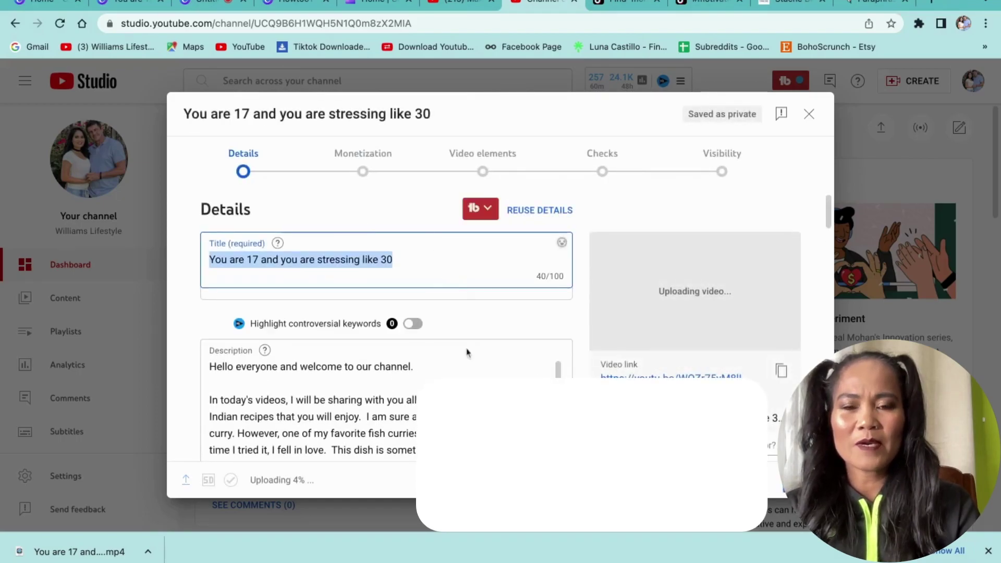
# - Clear all default tags in the upload's details and add the tag "money motivation"
pyautogui.scroll(-3, 505, 366)
pyautogui.scroll(-10, 506, 368)
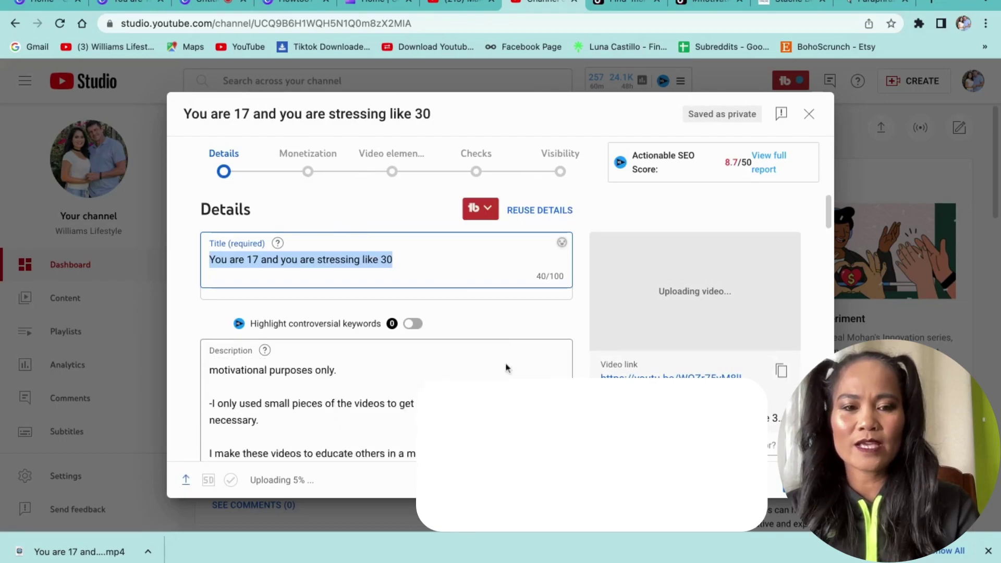
pyautogui.scroll(-15, 385, 323)
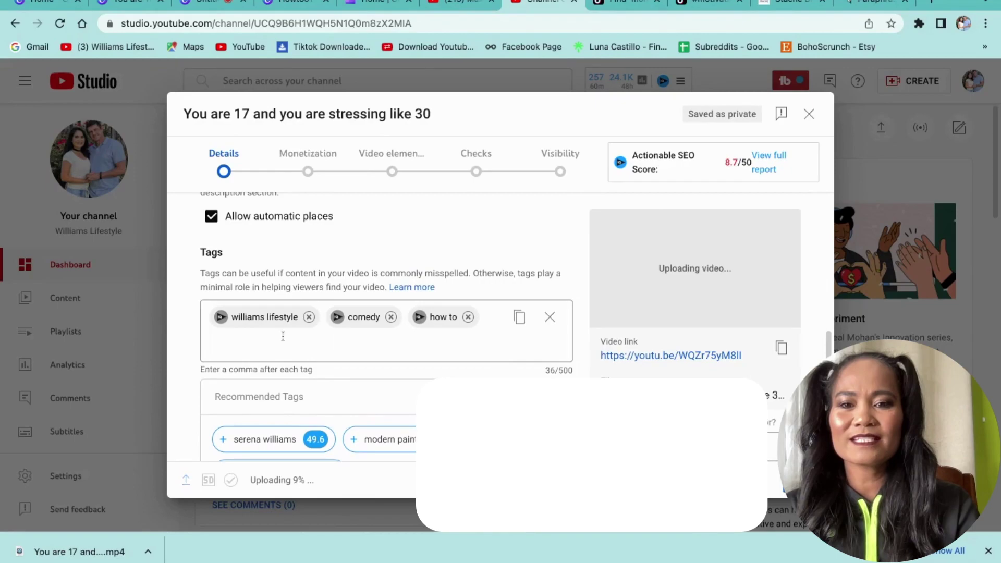
pyautogui.scroll(1, 233, 324)
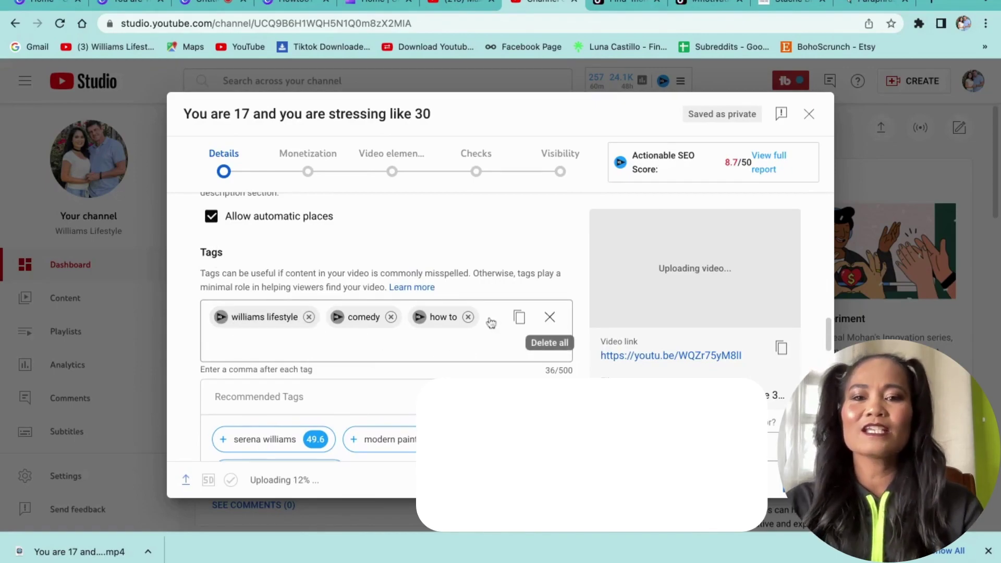
pyautogui.click(551, 319)
pyautogui.click(433, 313)
pyautogui.write('money moticati')
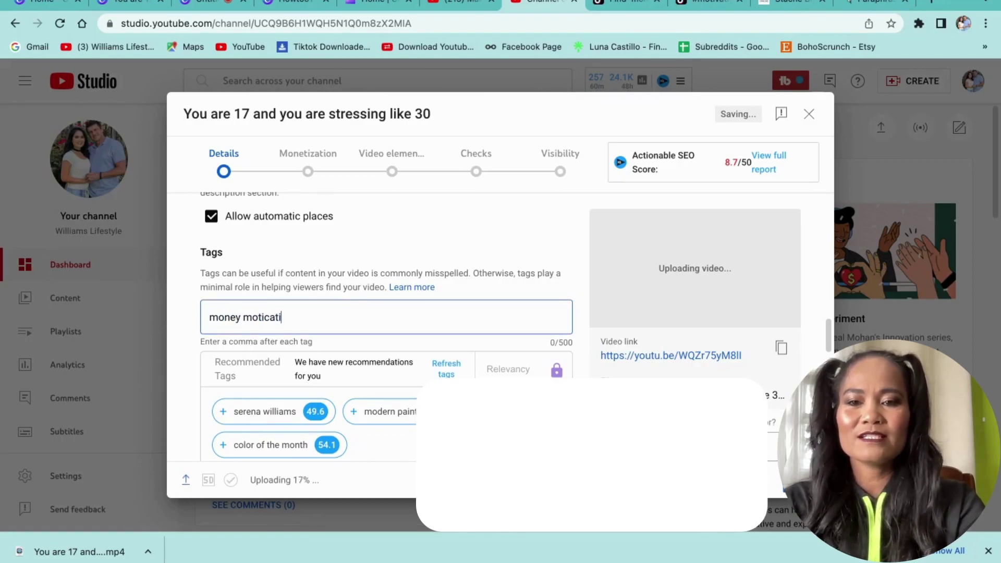
pyautogui.write('o')
pyautogui.press('BackSpace')
pyautogui.press('BackSpace')
pyautogui.write('vation')
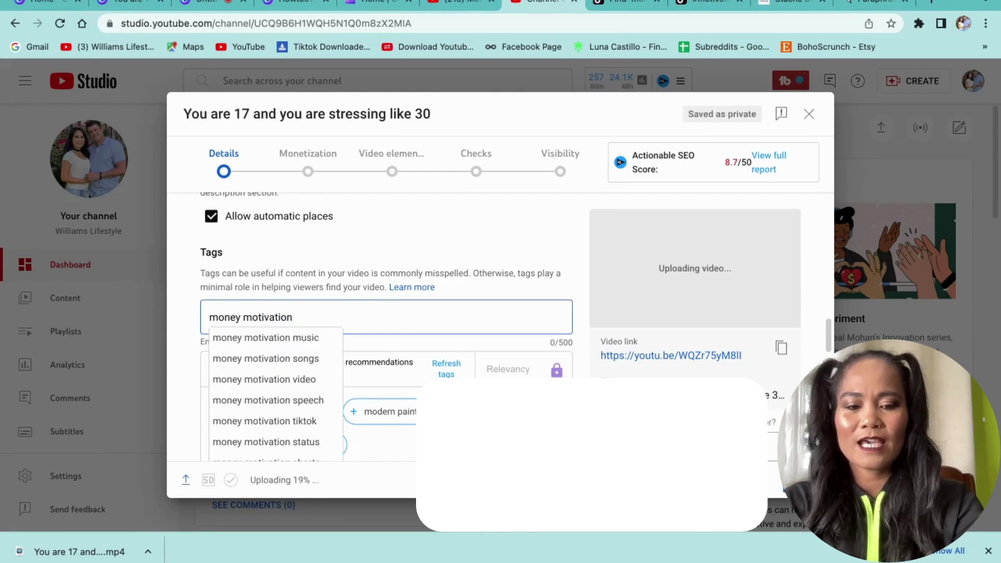
pyautogui.press('Return')
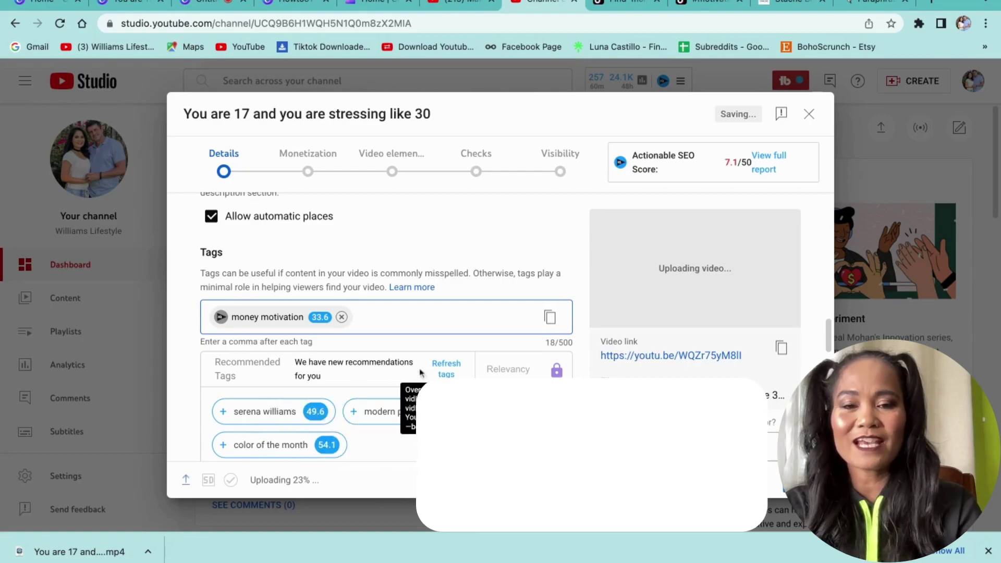
# - Refresh the recommended tags and inspect keywords related to "motivational video" in the Keyword Inspector
pyautogui.click(447, 371)
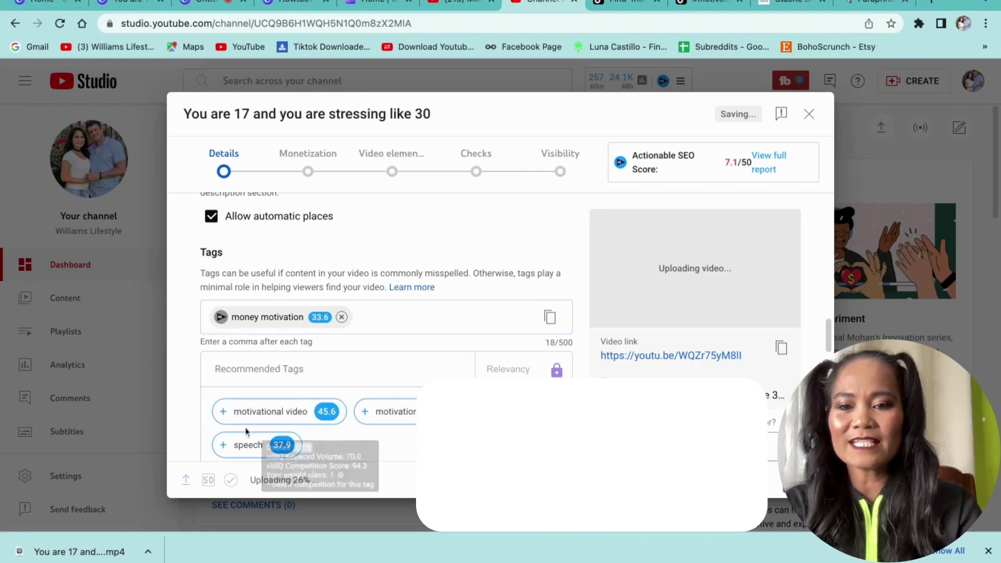
pyautogui.click(232, 411)
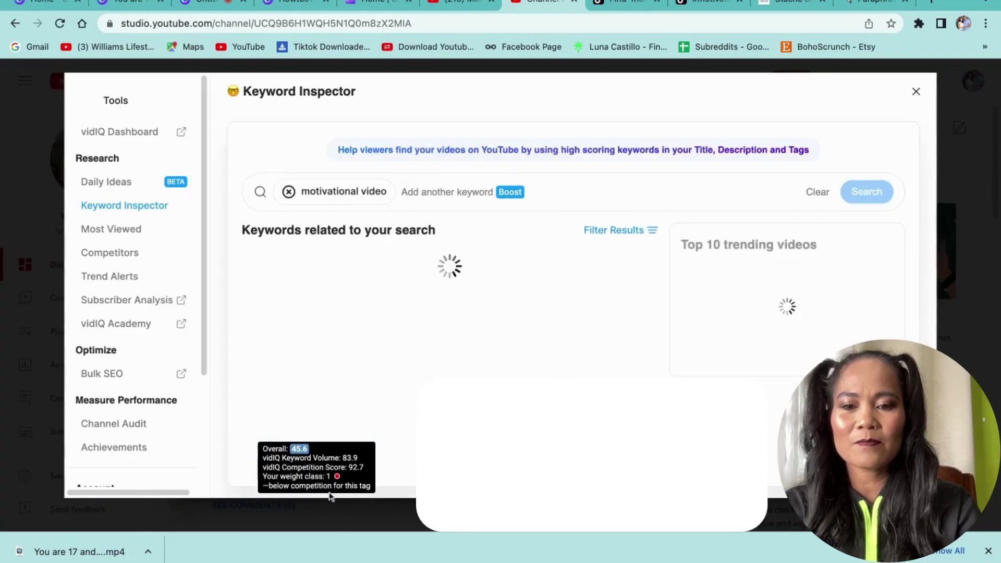
pyautogui.scroll(-5, 563, 298)
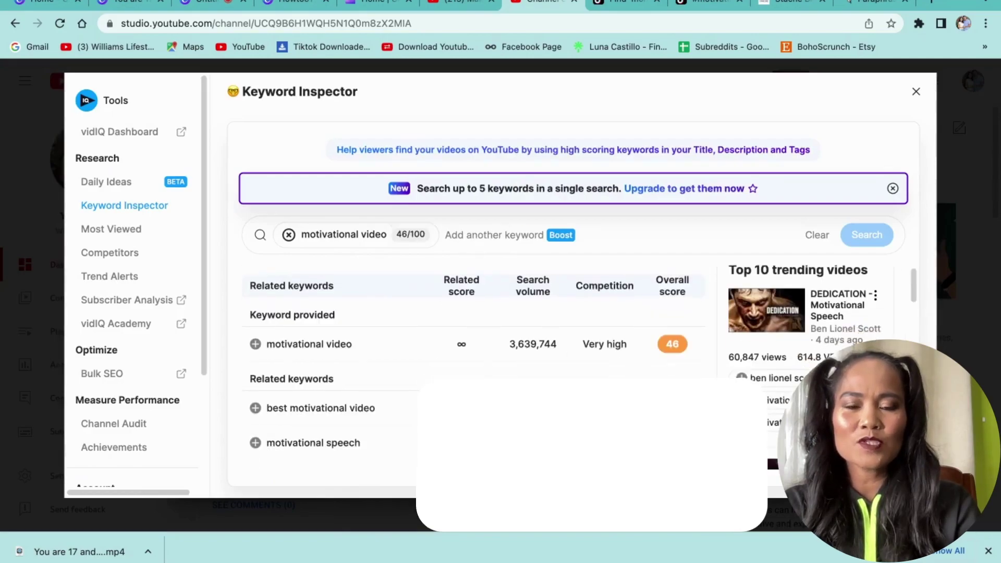
pyautogui.scroll(-1, 562, 365)
pyautogui.scroll(1, 562, 365)
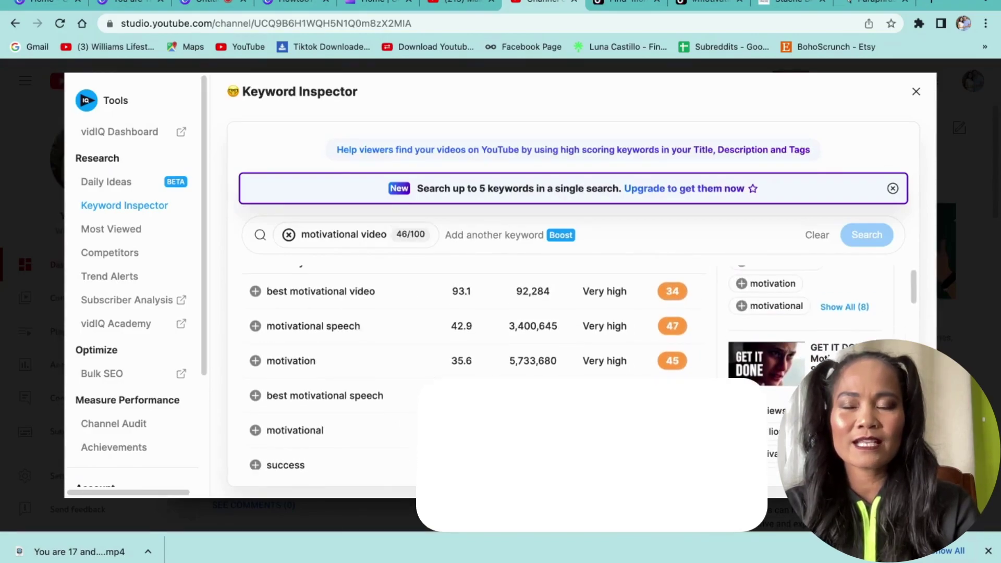
pyautogui.click(916, 93)
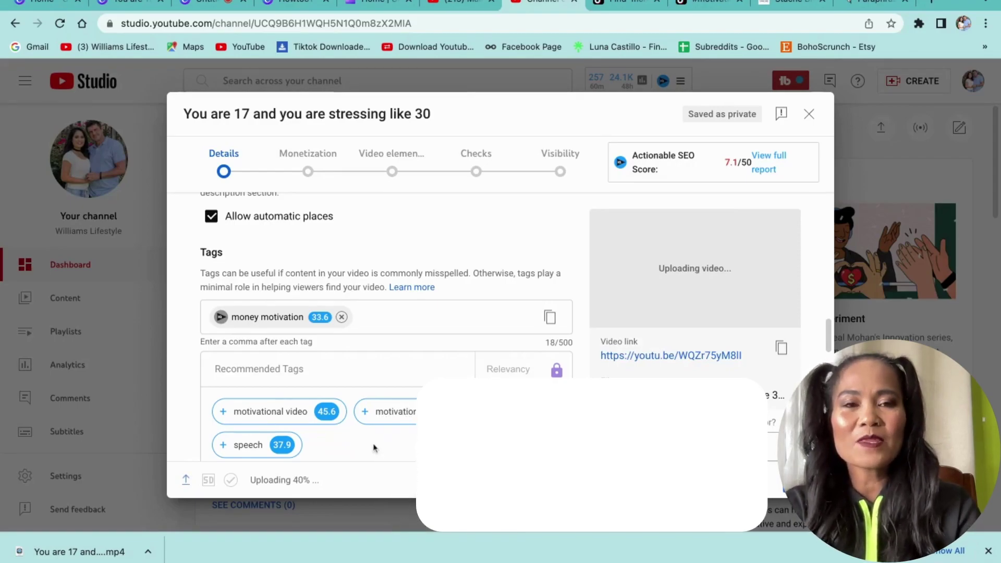
# - Add the recommended tags "motivational speech" and "motivational video", and review the remaining category and comment settings
pyautogui.click(364, 412)
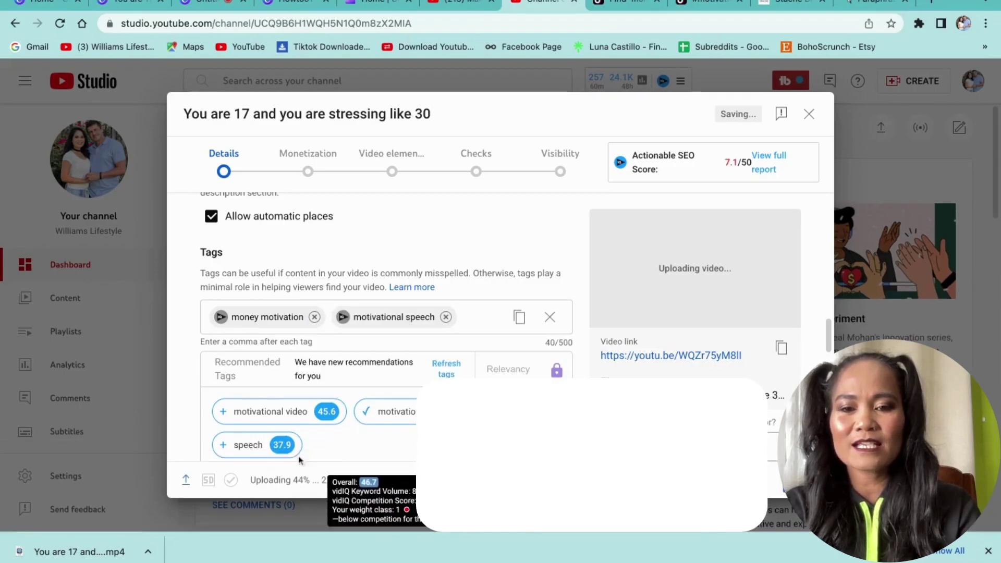
pyautogui.click(222, 410)
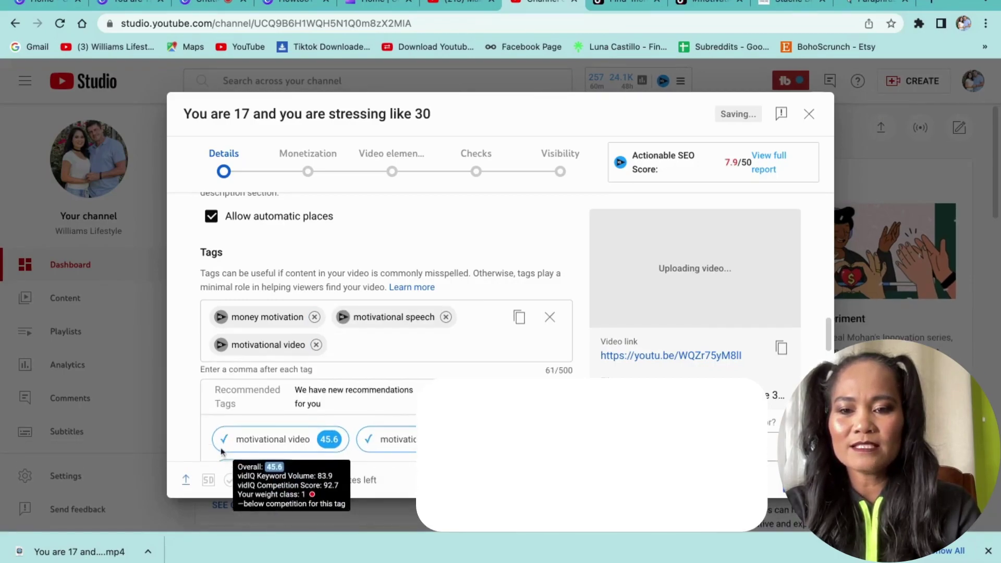
pyautogui.scroll(-10, 420, 297)
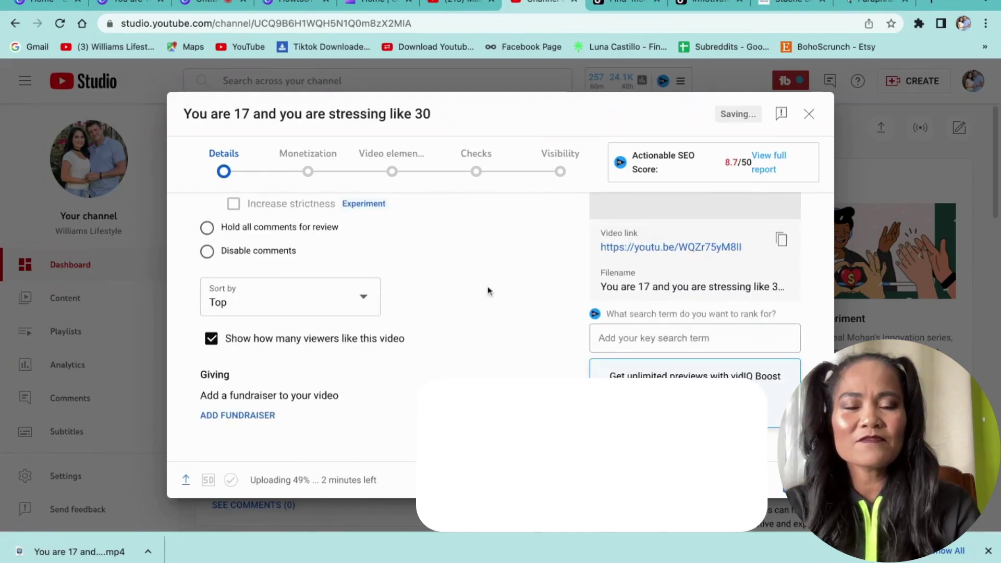
pyautogui.scroll(3, 488, 290)
pyautogui.scroll(4, 489, 290)
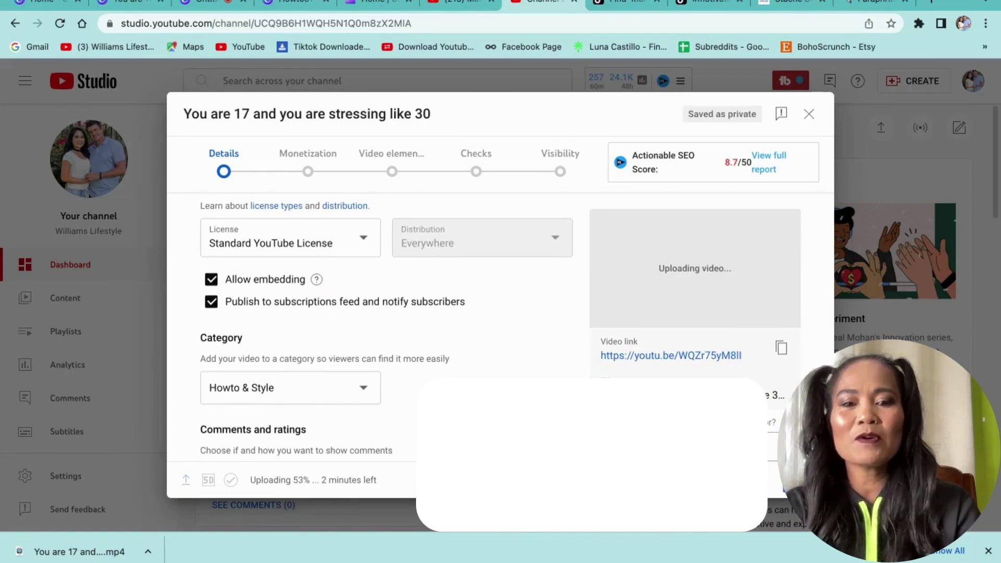
pyautogui.scroll(-5, 489, 291)
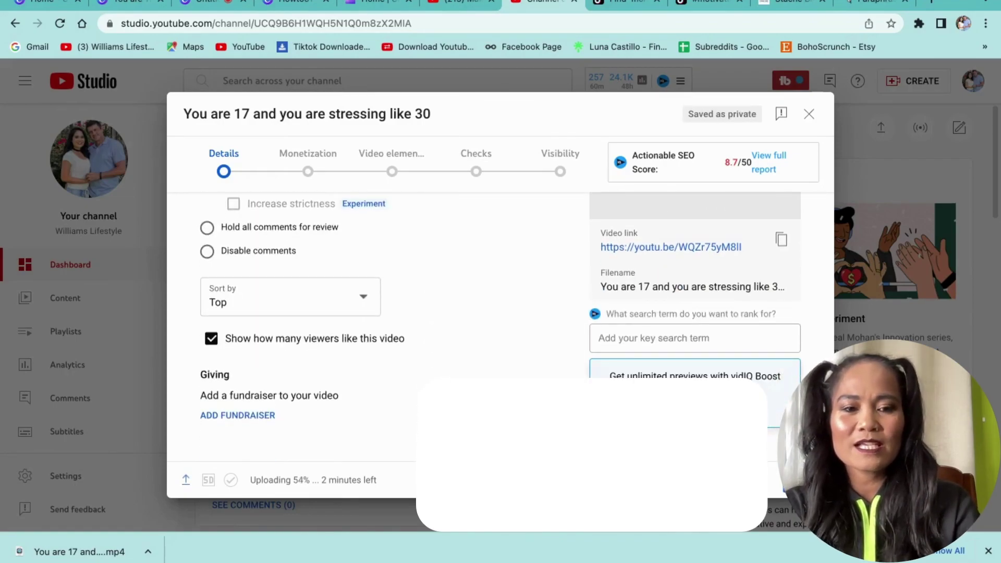
# - Proceed to the upload's monetization settings and set monetization to On
pyautogui.click(800, 480)
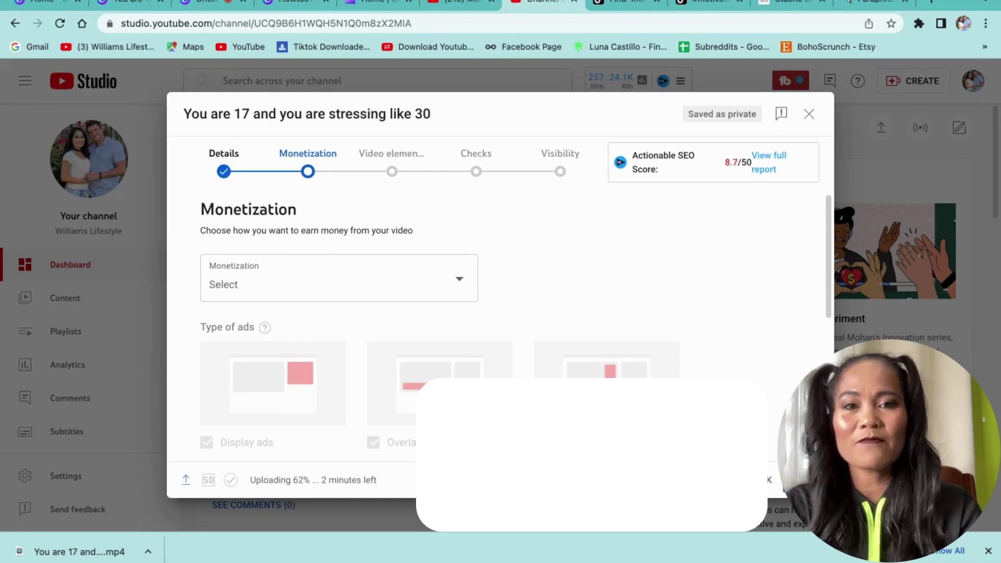
pyautogui.click(458, 280)
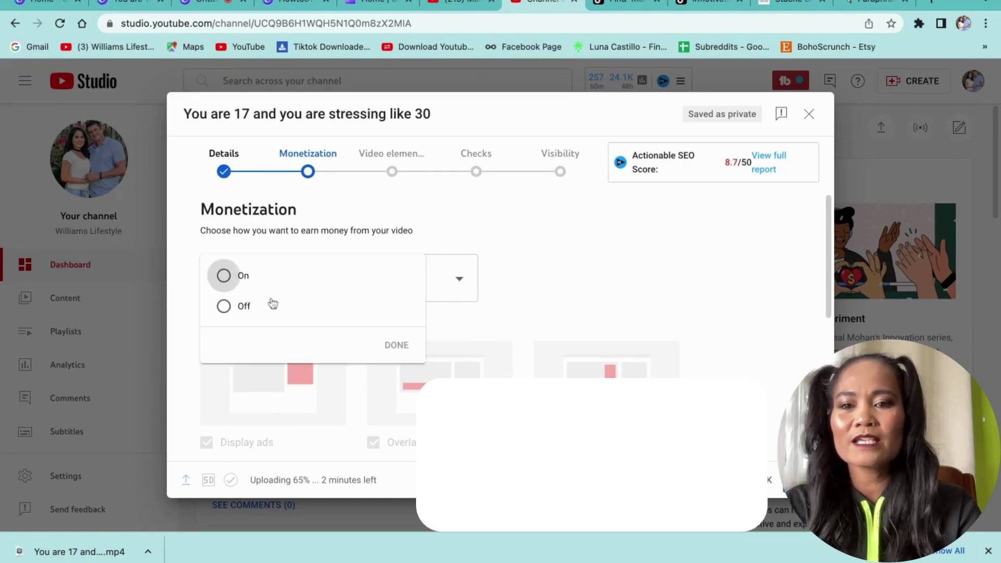
pyautogui.click(244, 281)
pyautogui.click(397, 345)
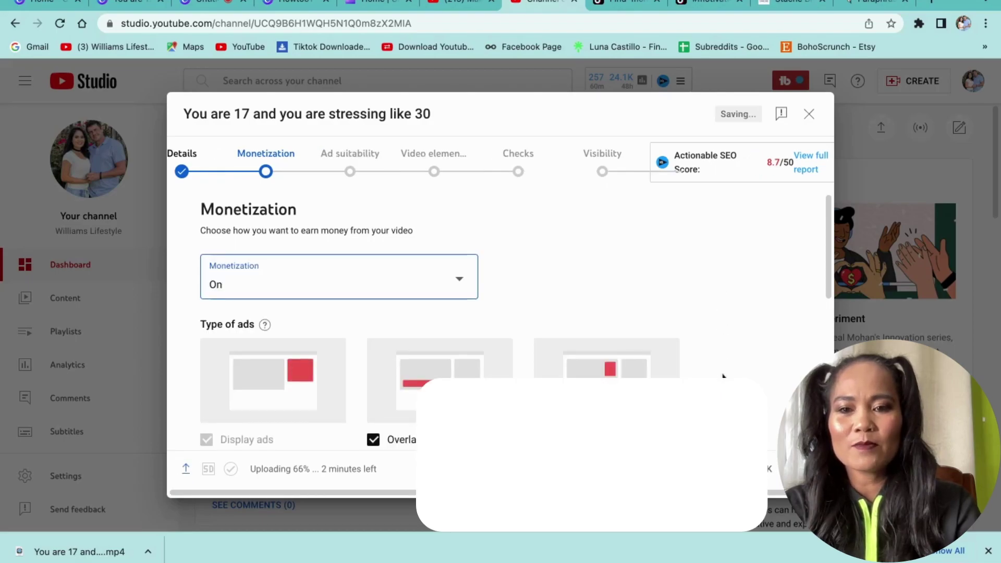
# - Proceed to ad suitability and declare that the video contains none of the above content types
pyautogui.click(798, 469)
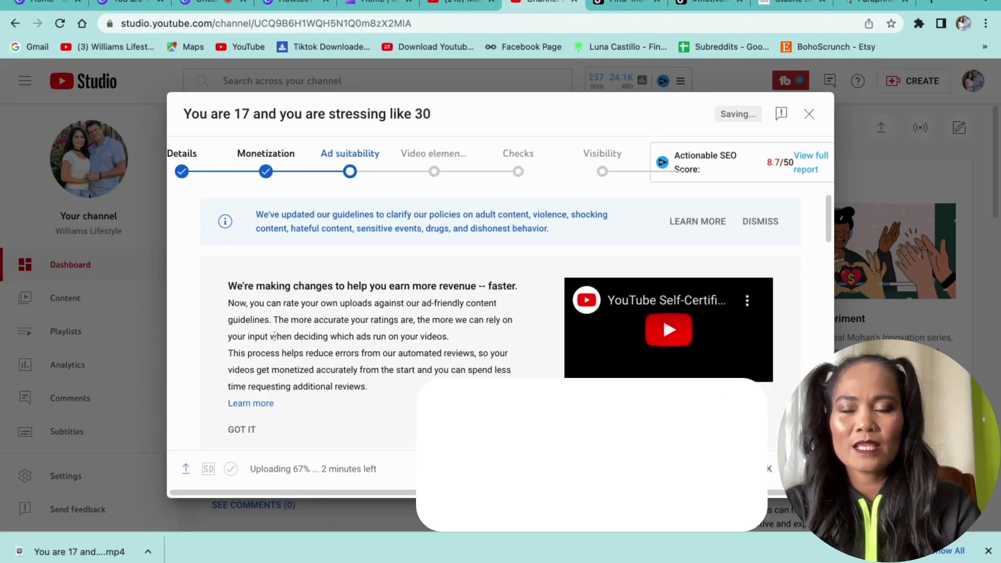
pyautogui.scroll(-15, 191, 412)
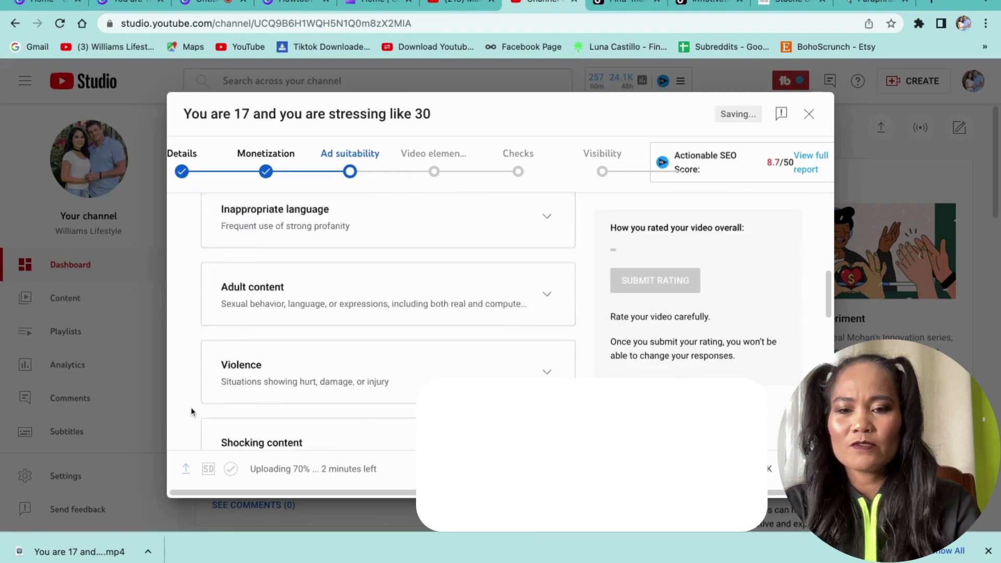
pyautogui.click(222, 421)
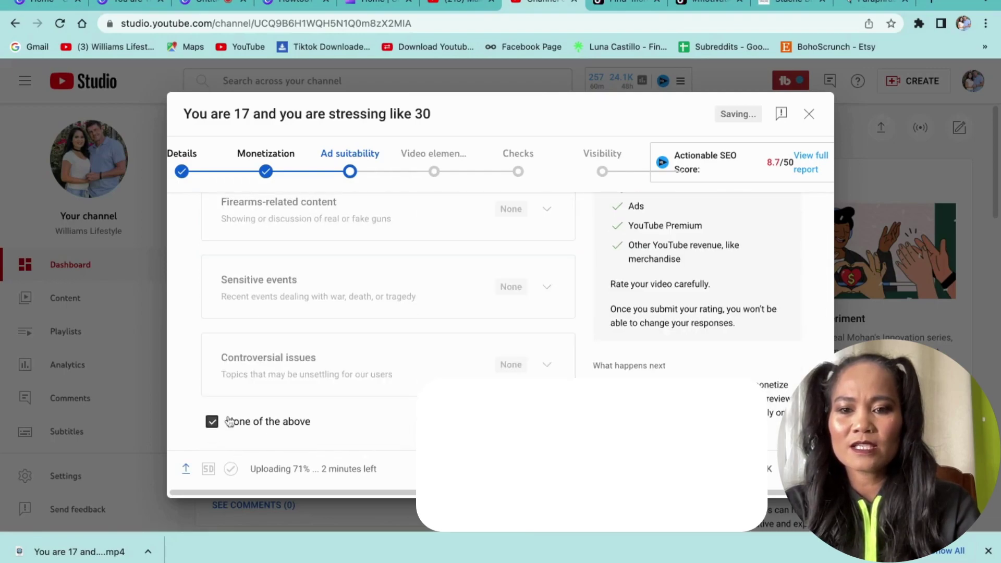
pyautogui.scroll(3, 768, 410)
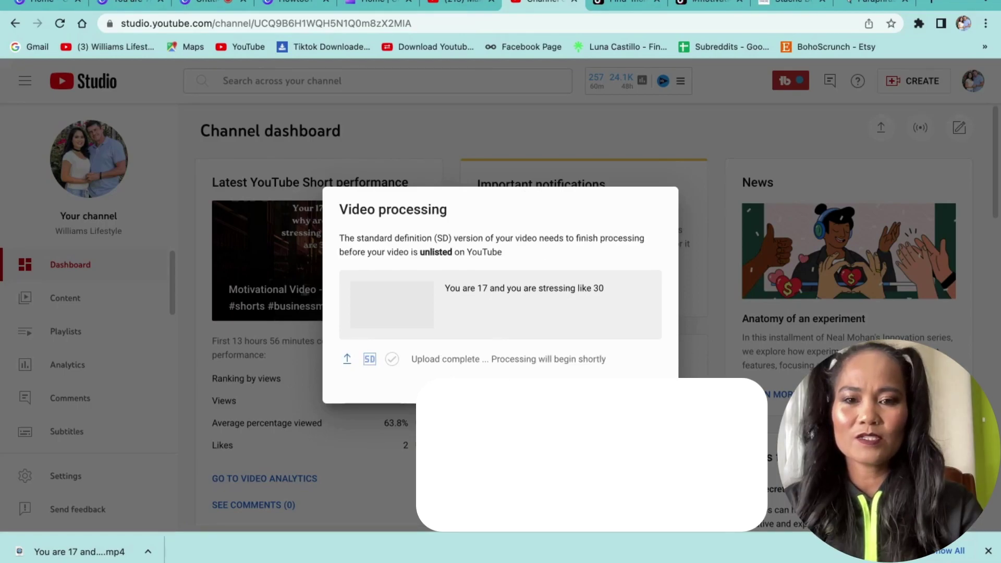
# - Dismiss the video processing notice and open the uploaded "You are 17 and you are stressing like 30" video's details from the channel content
pyautogui.press('Escape')
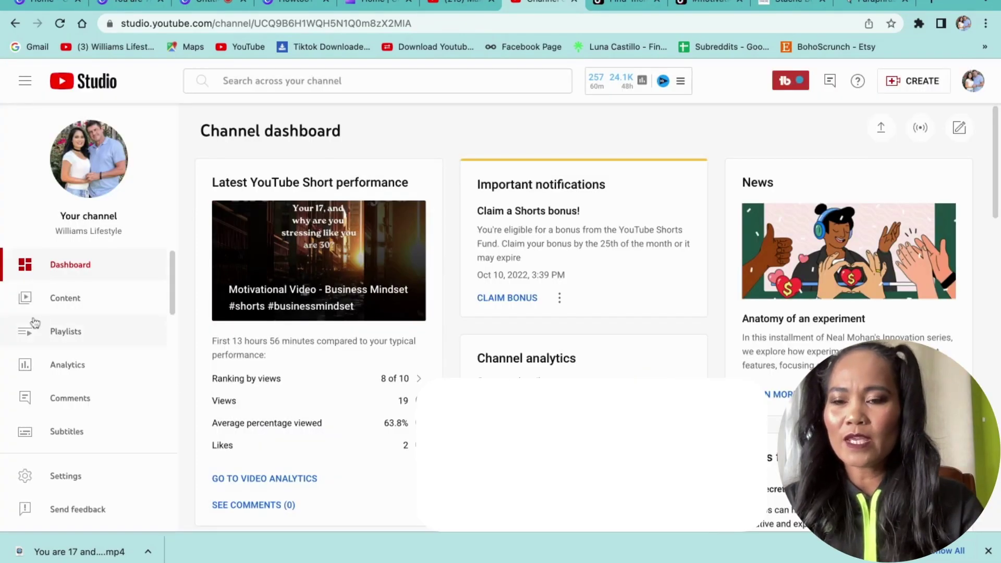
pyautogui.click(109, 301)
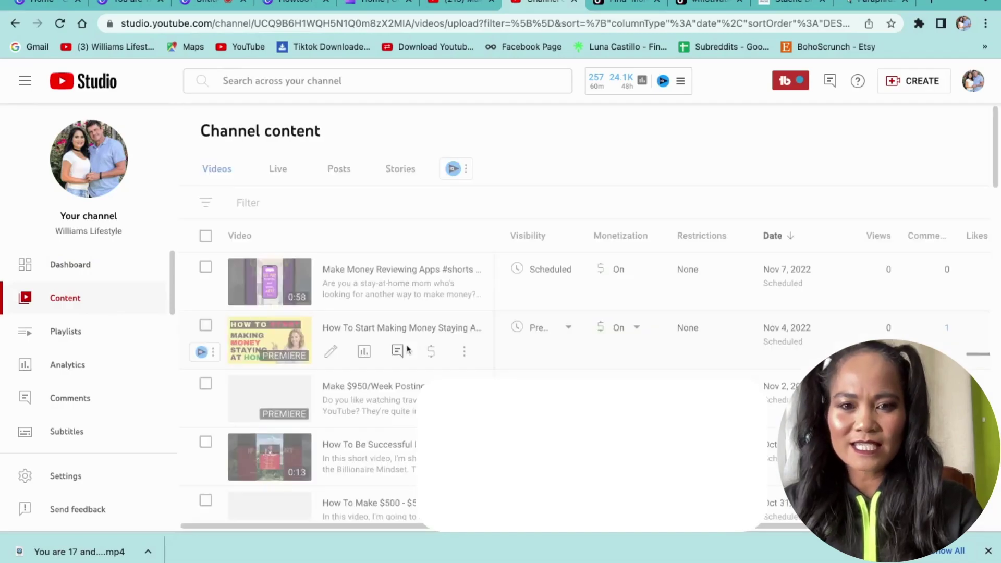
pyautogui.scroll(-1, 379, 357)
pyautogui.scroll(-3, 378, 358)
pyautogui.scroll(4, 379, 358)
pyautogui.scroll(-4, 378, 357)
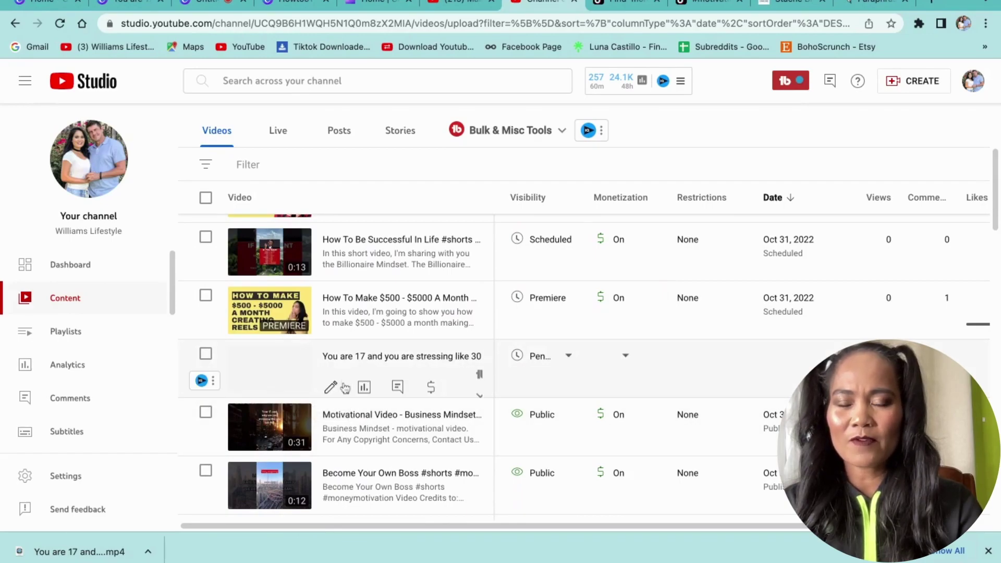
pyautogui.click(330, 386)
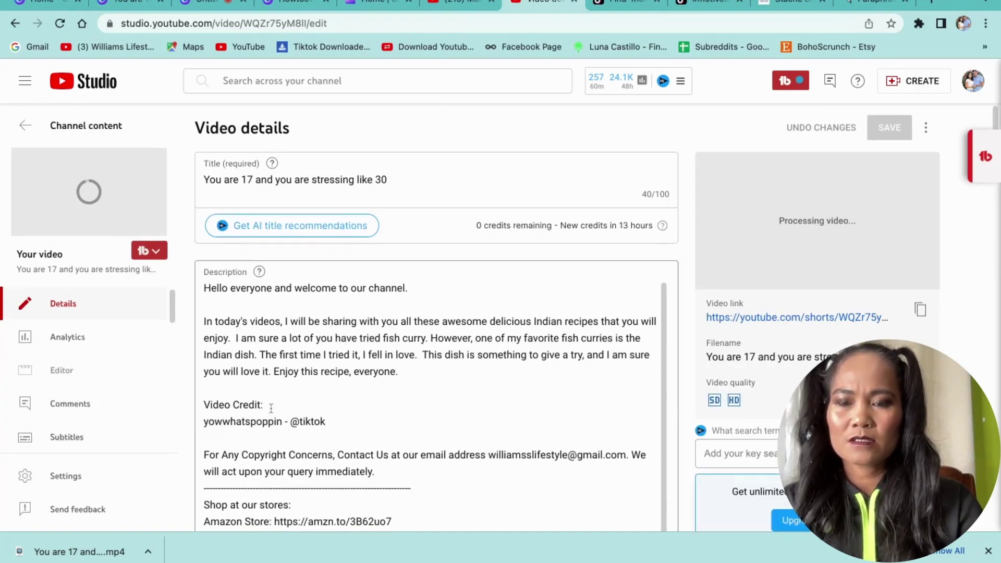
# - Reload the video's details page and open the video editor's audio options
pyautogui.scroll(-4, 250, 380)
pyautogui.scroll(4, 271, 406)
pyautogui.click(60, 24)
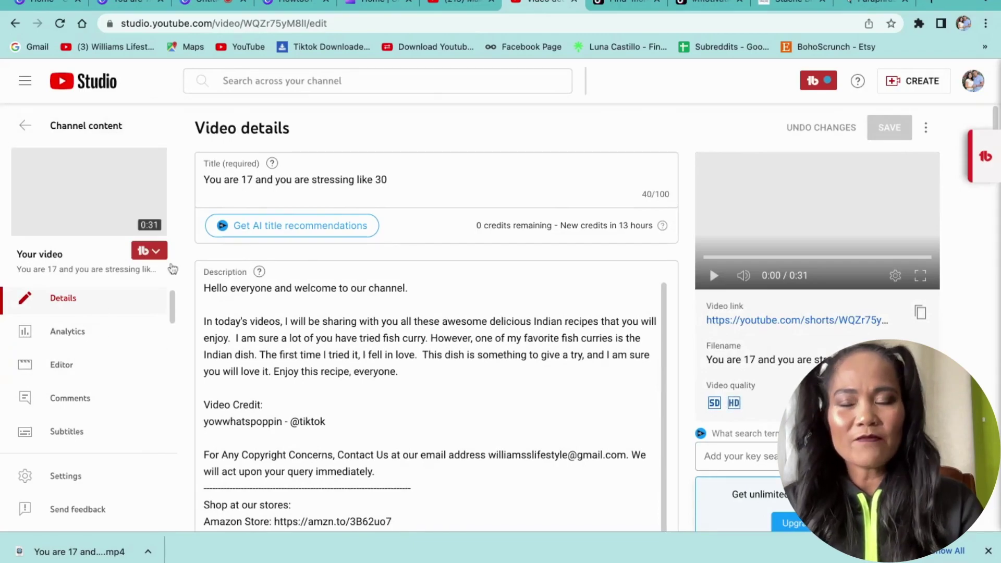
pyautogui.click(61, 367)
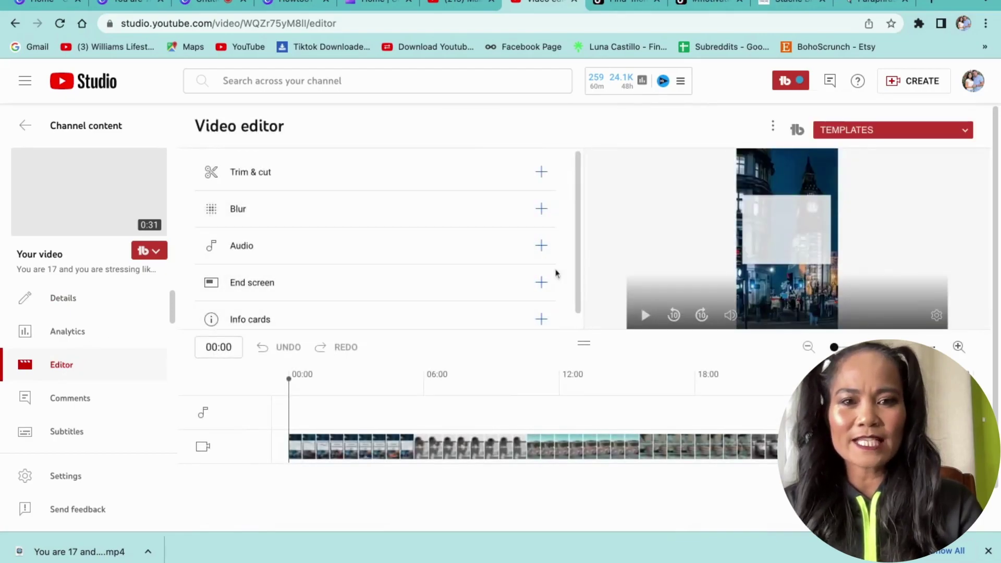
pyautogui.click(541, 246)
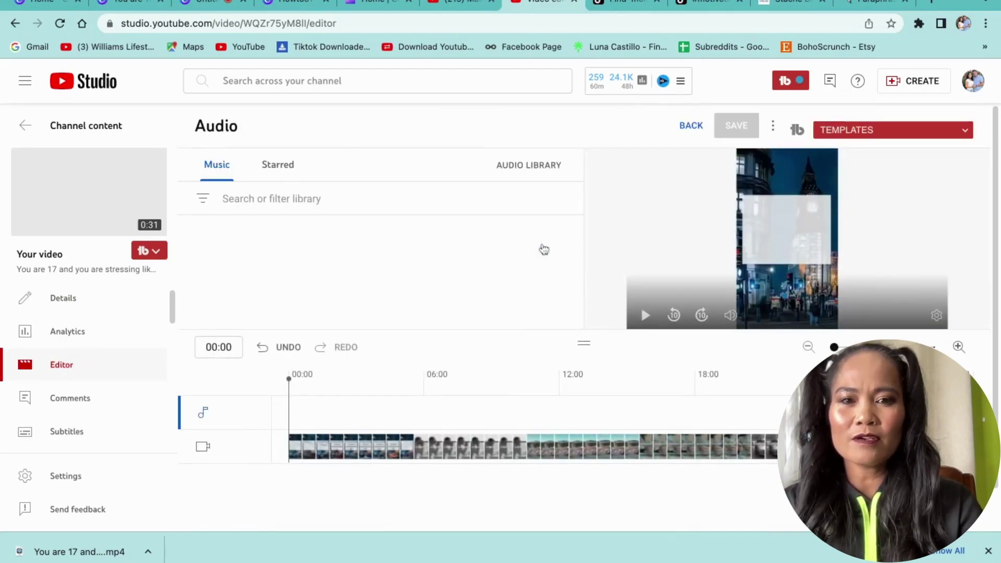
# - Filter the music library by the Calm mood
pyautogui.click(349, 195)
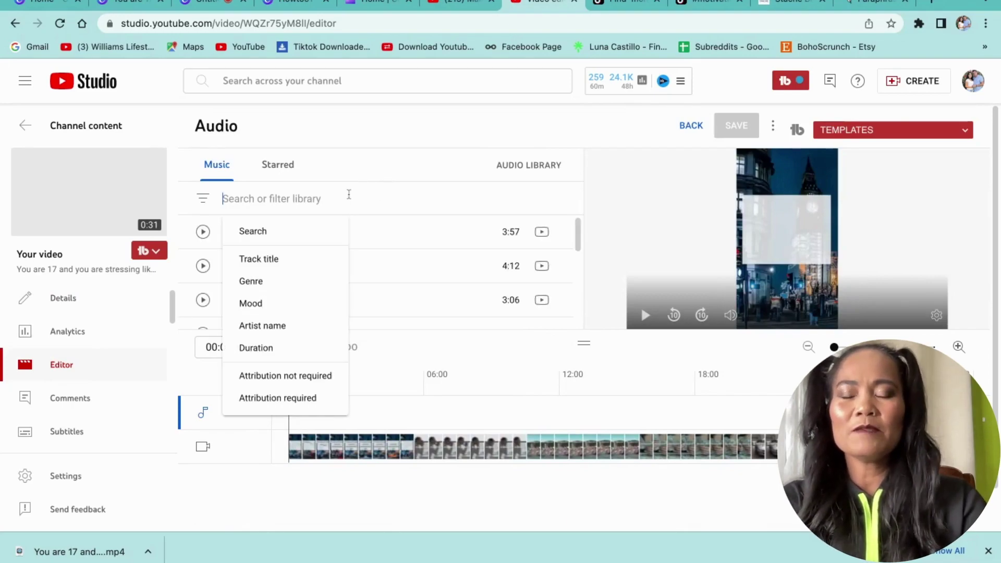
pyautogui.click(275, 290)
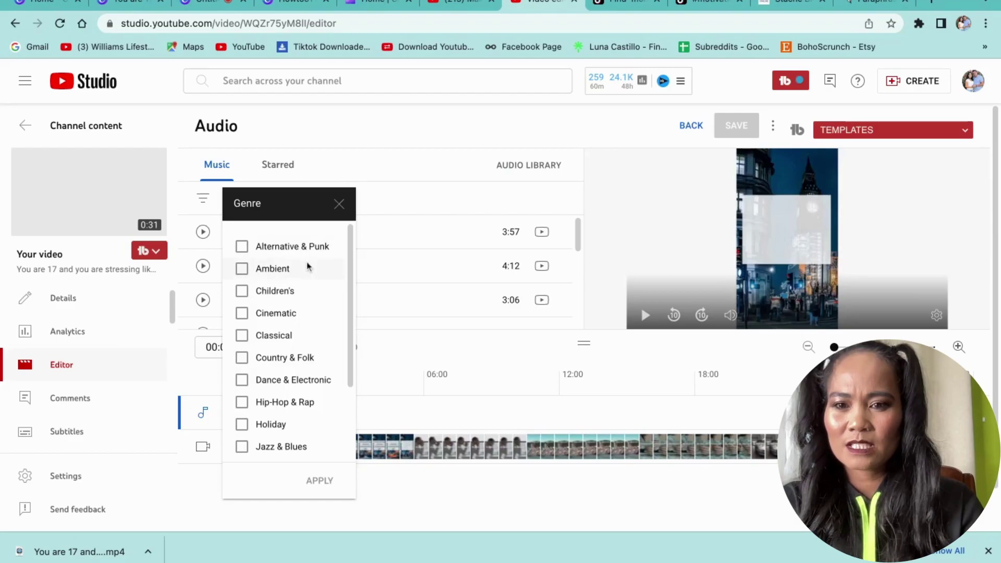
pyautogui.click(339, 204)
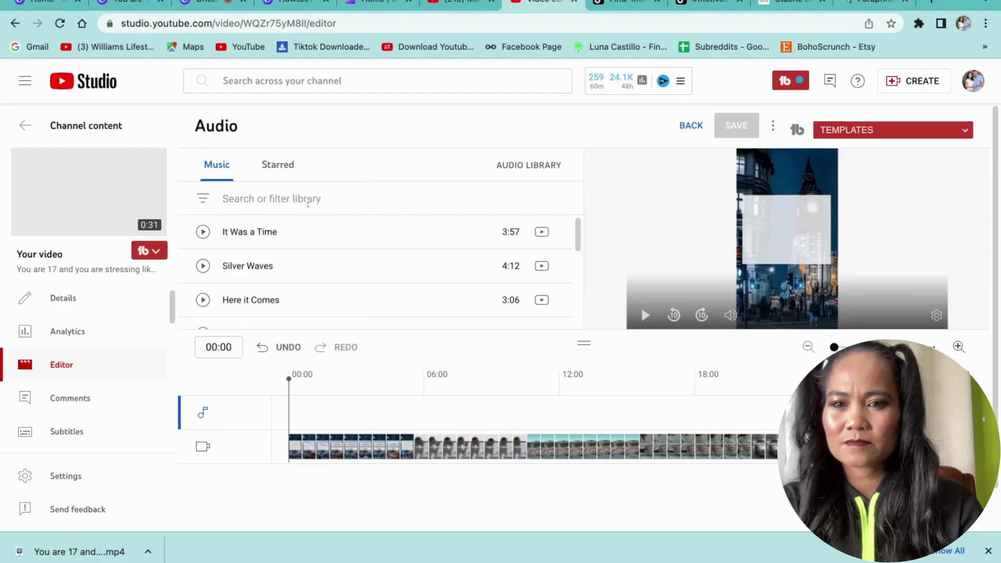
pyautogui.click(308, 200)
pyautogui.click(287, 309)
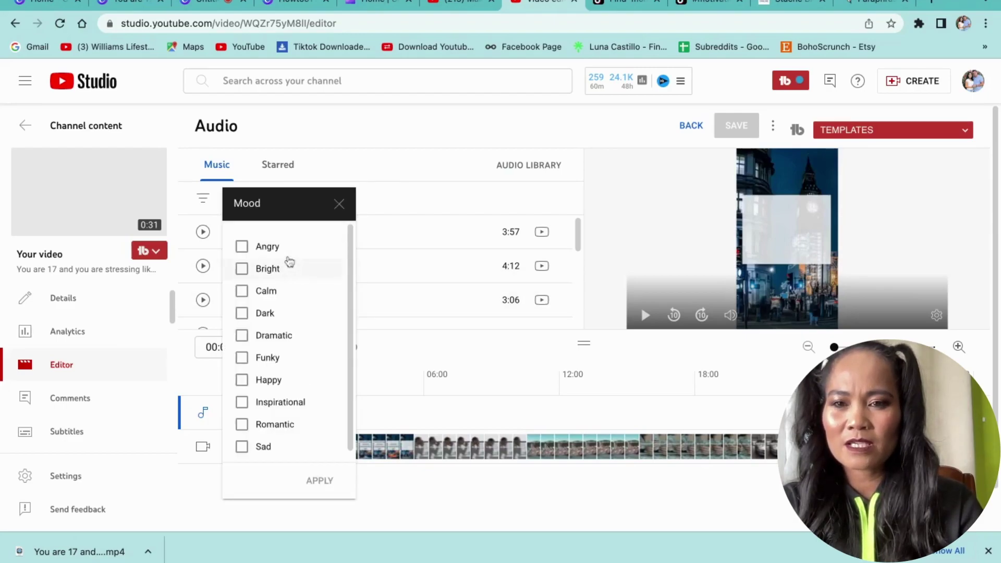
pyautogui.click(282, 297)
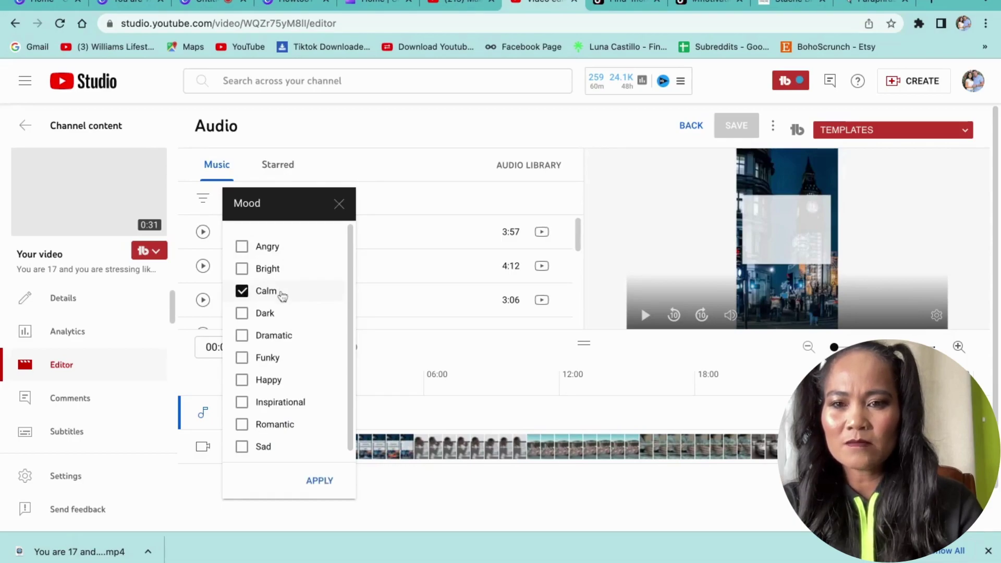
pyautogui.click(328, 480)
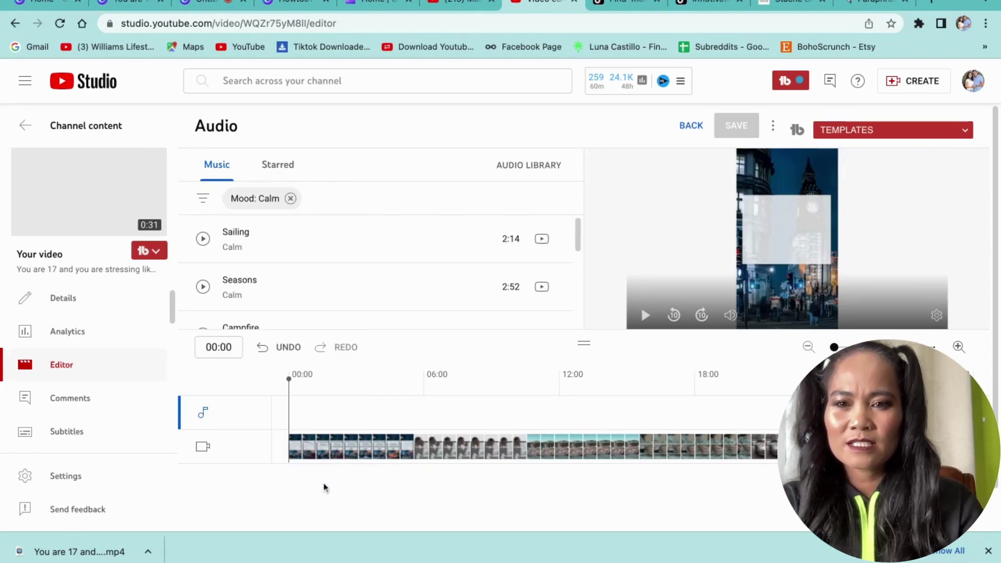
# - Preview the calm tracks "Sailing", "Campfire" and "Oman Groomer" in the music library
pyautogui.click(203, 239)
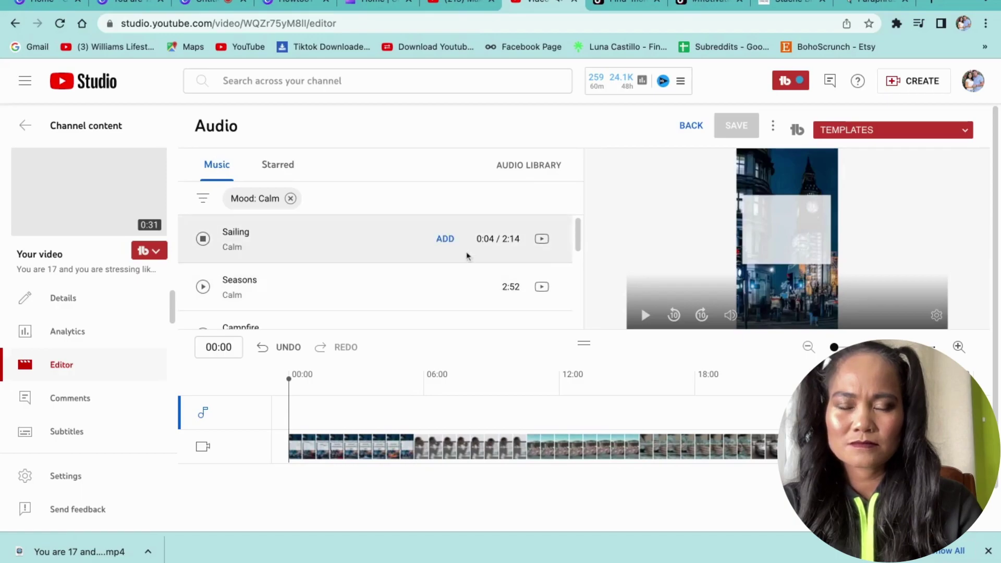
pyautogui.scroll(-1, 283, 281)
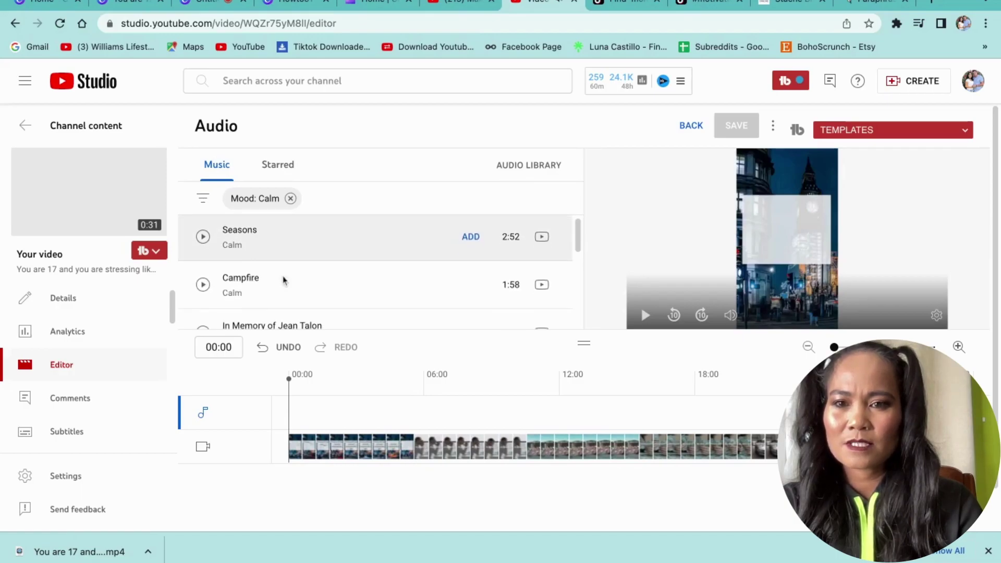
pyautogui.click(204, 284)
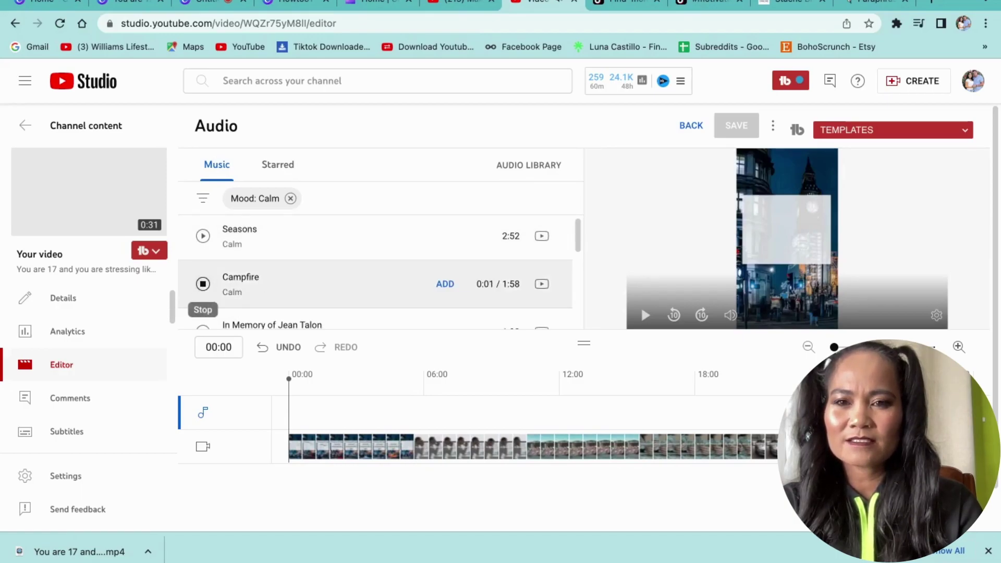
pyautogui.scroll(-2, 203, 292)
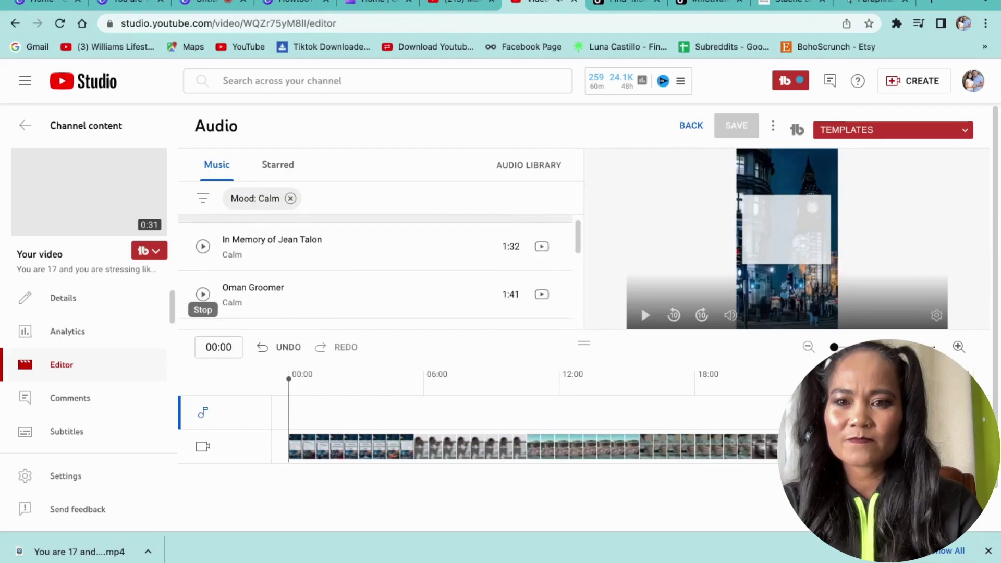
pyautogui.click(203, 296)
pyautogui.scroll(-2, 203, 295)
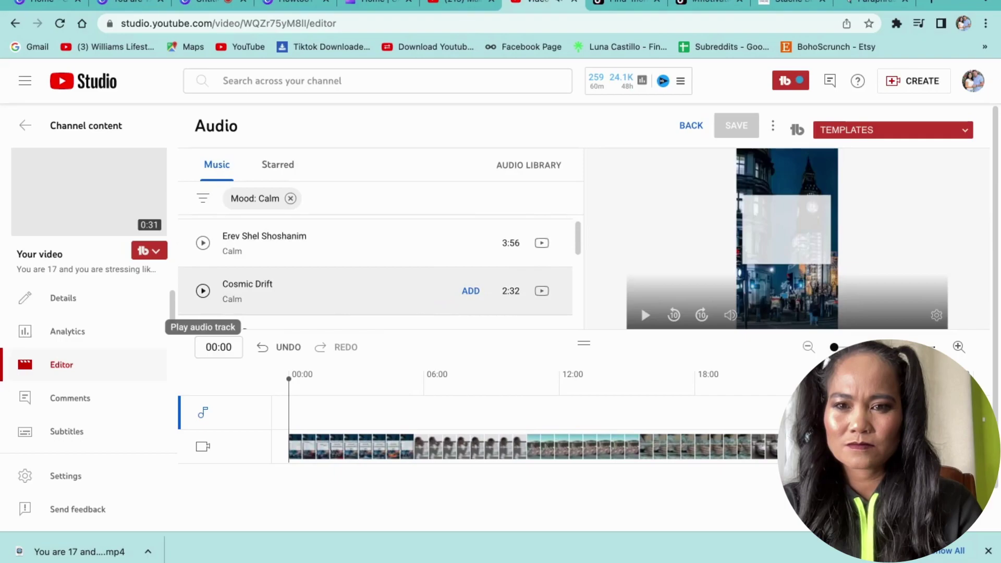
pyautogui.scroll(1, 203, 295)
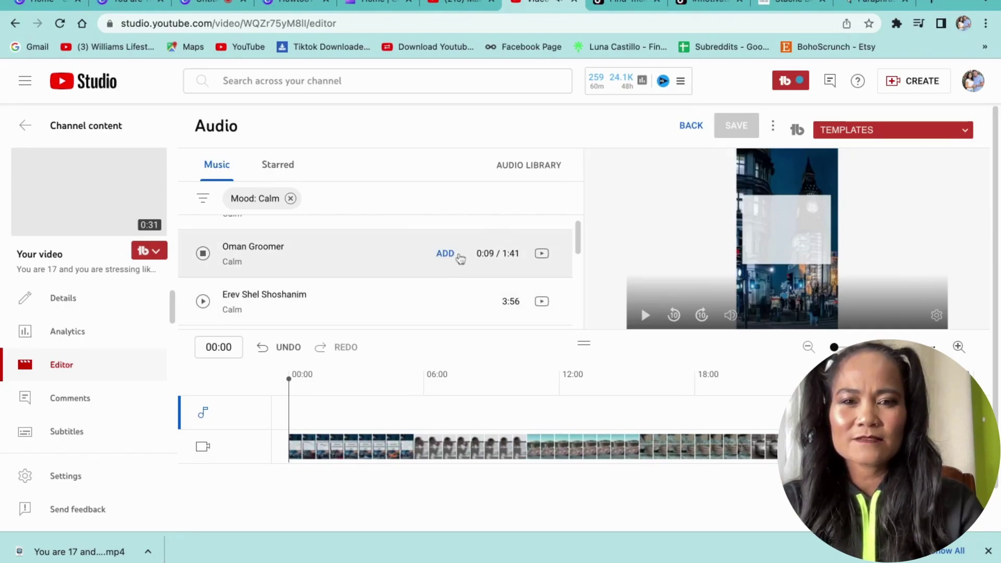
# - Add the "Oman Groomer" track to the video, stop its preview and save the edited video
pyautogui.click(453, 256)
pyautogui.click(204, 257)
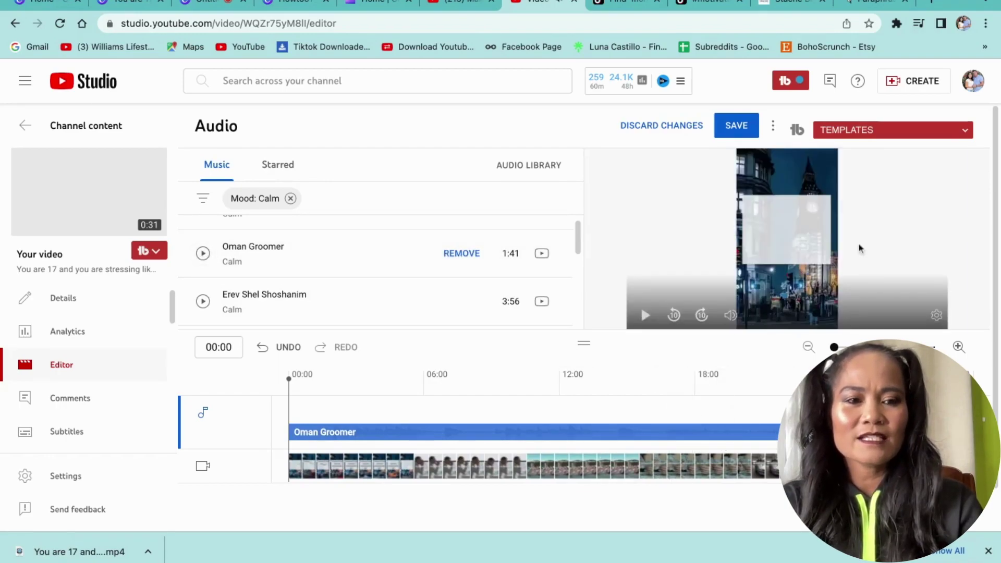
pyautogui.click(737, 126)
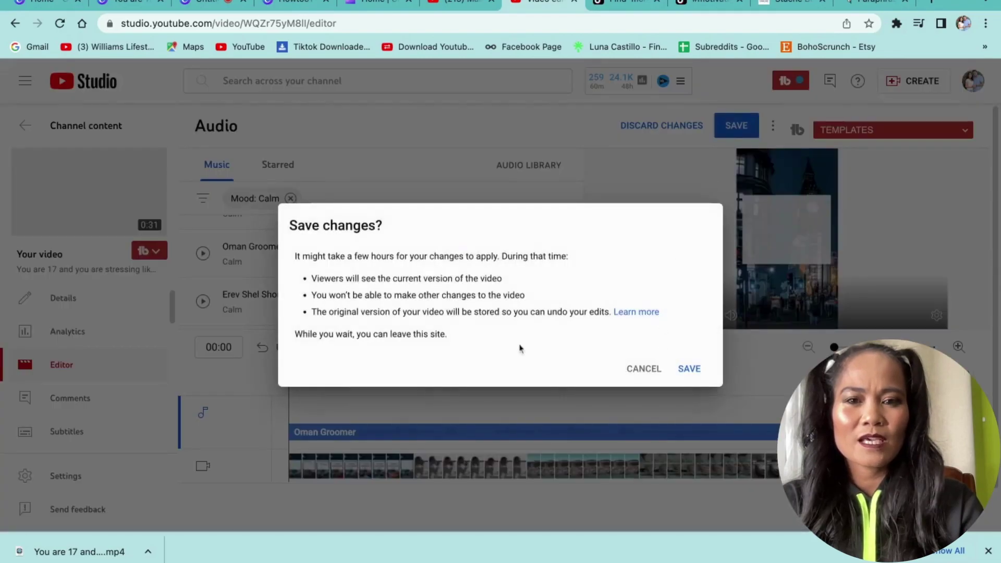
pyautogui.click(689, 370)
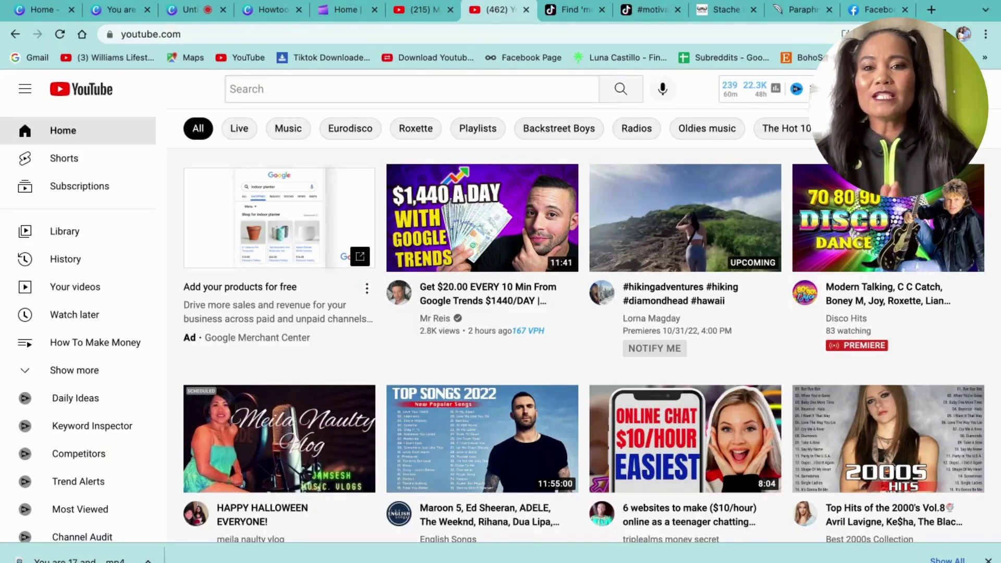
# - Search YouTube for "financial motivation"
pyautogui.click(414, 94)
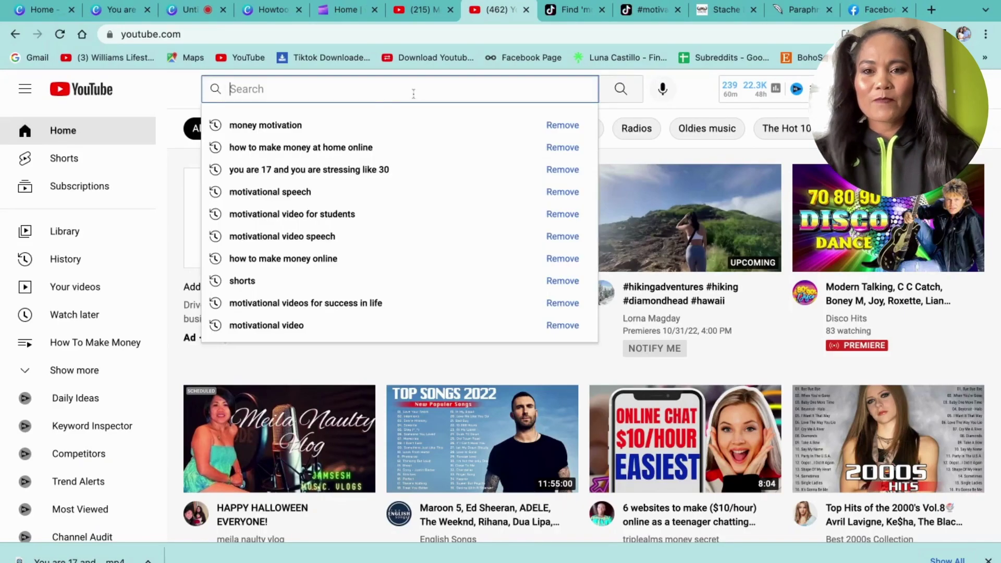
pyautogui.write('Financel')
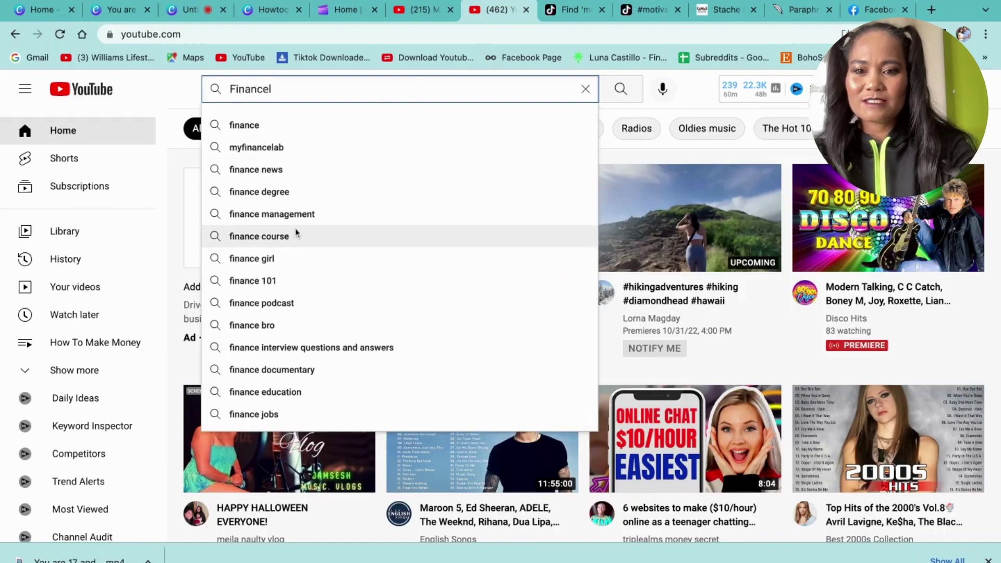
pyautogui.press('BackSpace')
pyautogui.press('BackSpace')
pyautogui.write('al')
pyautogui.press('BackSpace')
pyautogui.press('BackSpace')
pyautogui.press('BackSpace')
pyautogui.write('cial motivation')
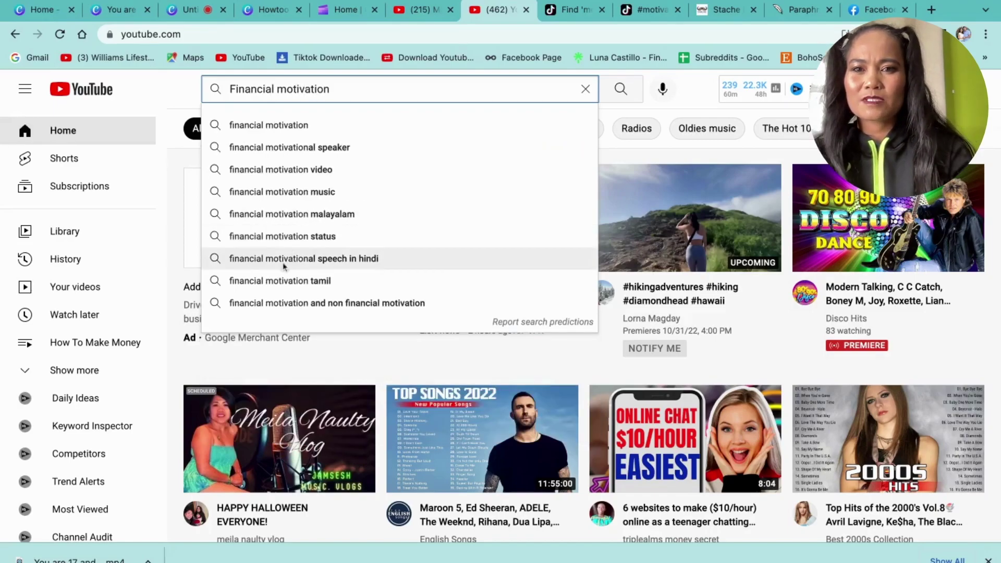
pyautogui.click(275, 127)
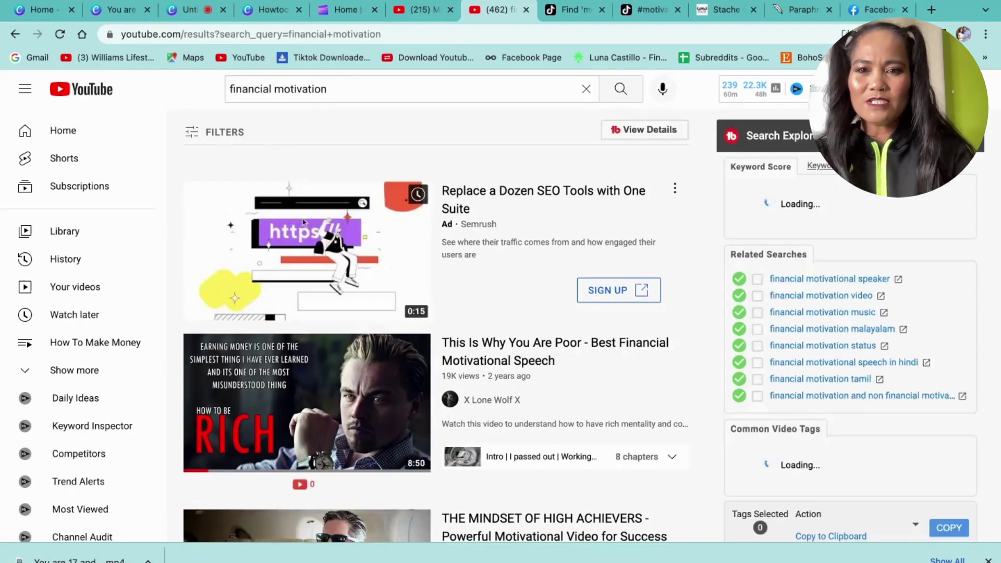
# - Filter the search results to Creative Commons videos and open "How To Get What You Want Out Of Life"
pyautogui.click(193, 138)
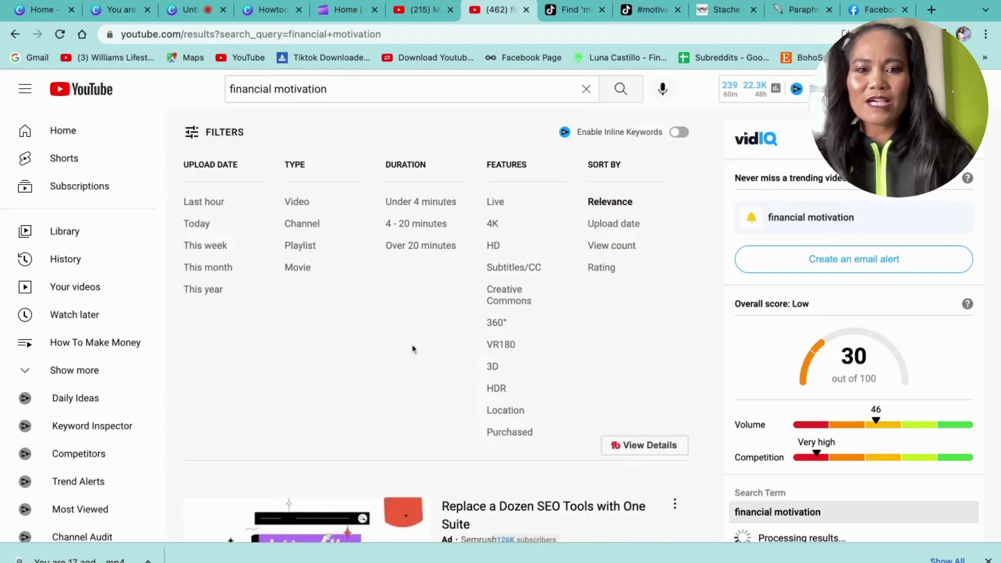
pyautogui.click(520, 302)
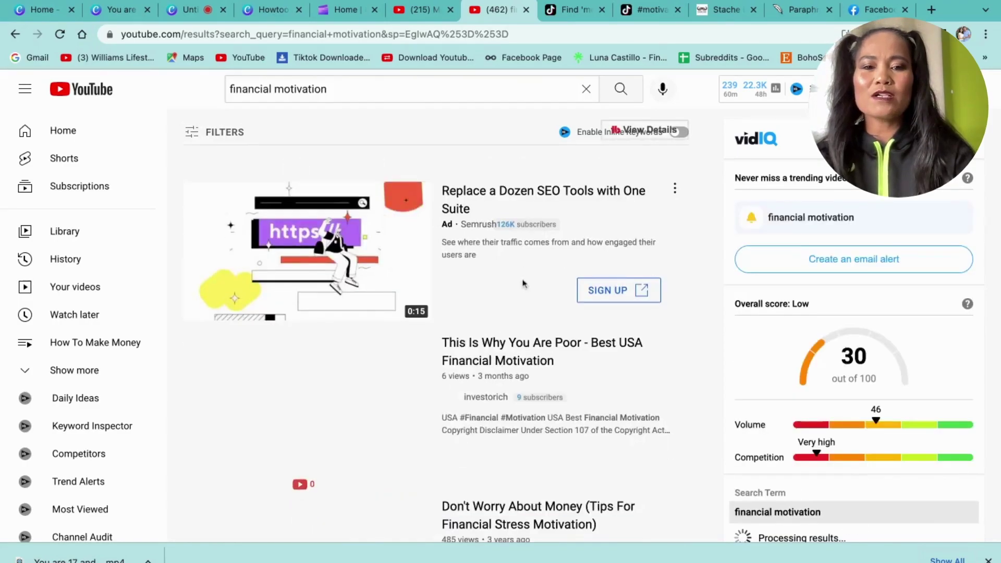
pyautogui.scroll(-3, 522, 313)
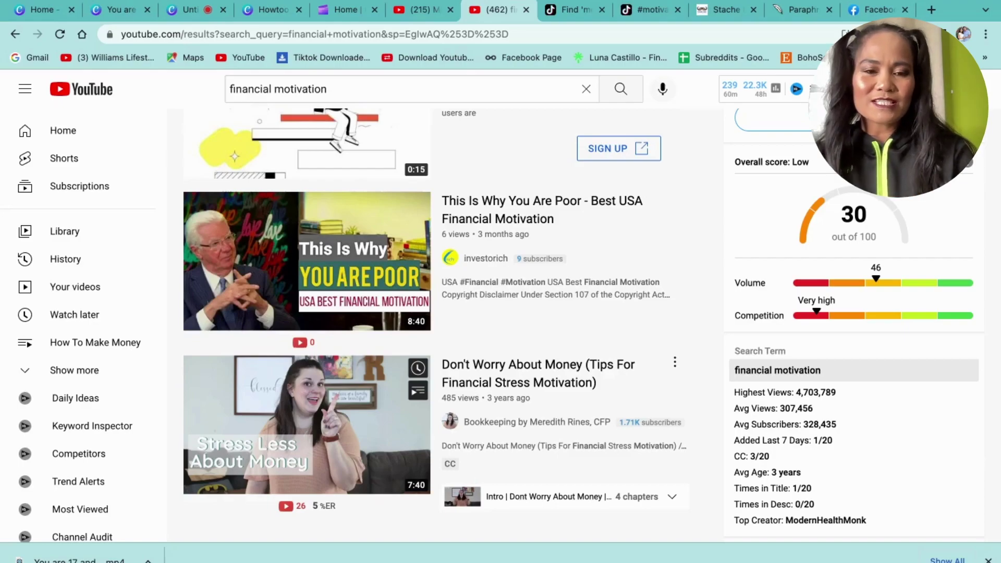
pyautogui.scroll(-2, 570, 382)
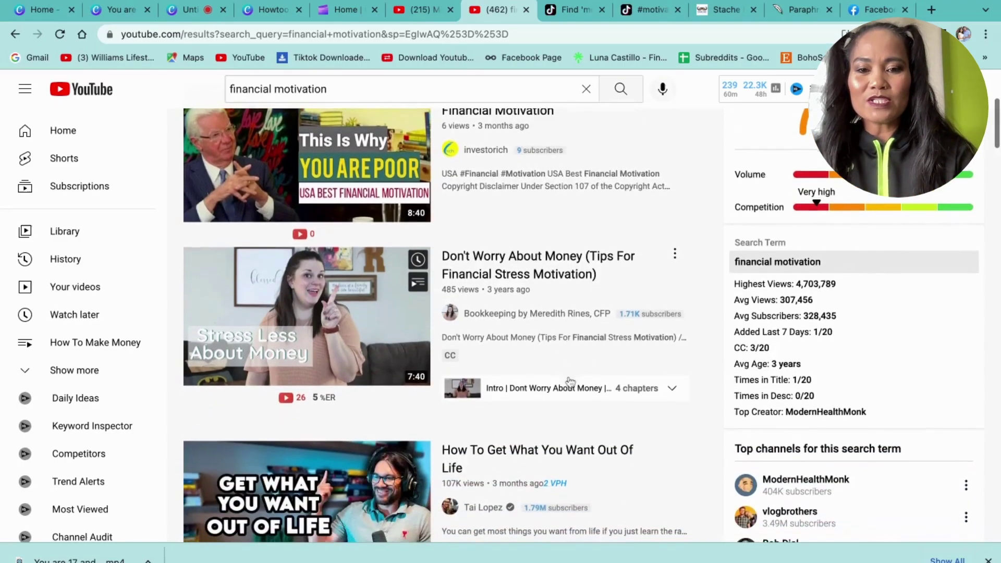
pyautogui.scroll(-3, 521, 412)
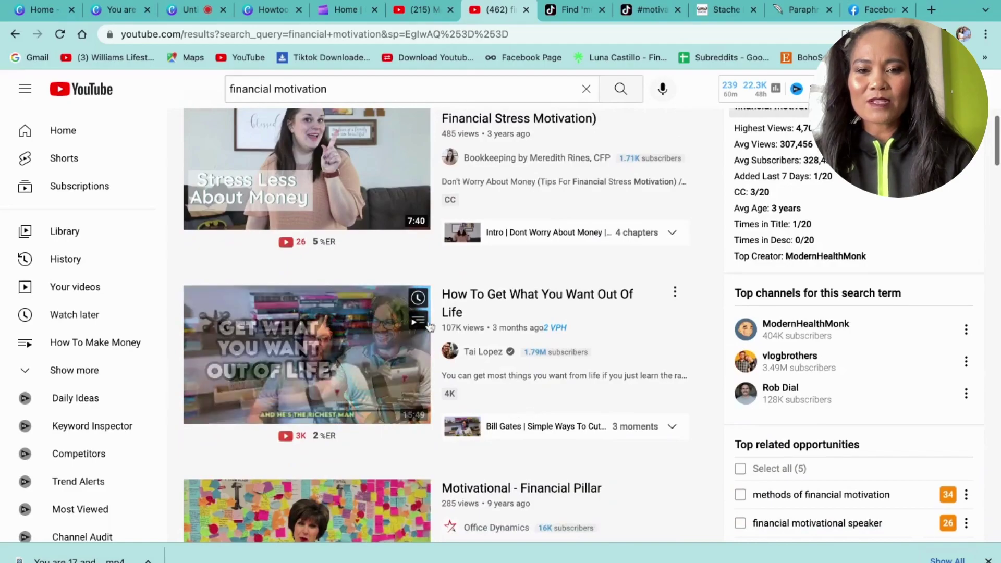
pyautogui.click(459, 294)
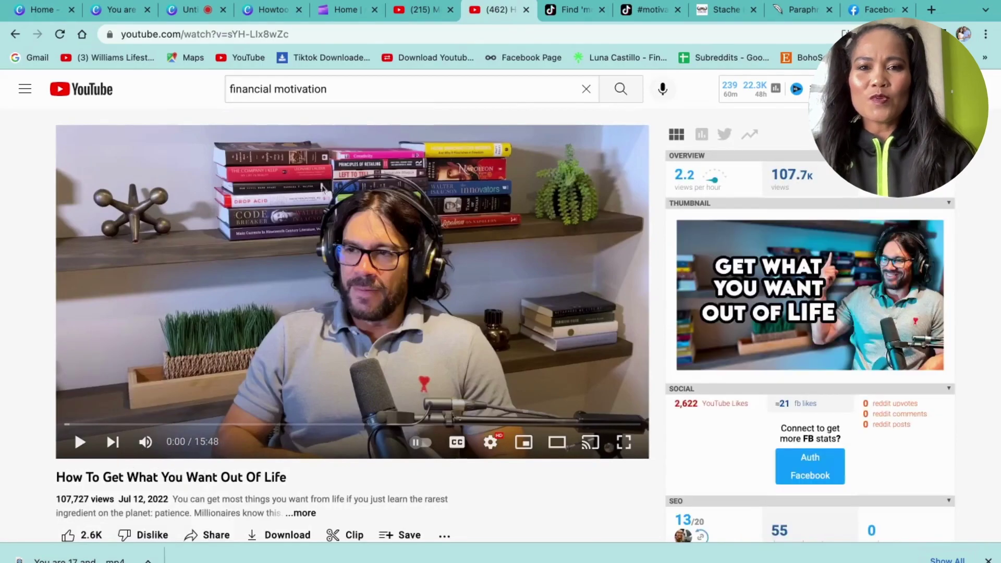
# - Copy the video's link, open yt5s.com in a new browser tab and submit the link for download
pyautogui.click(320, 34)
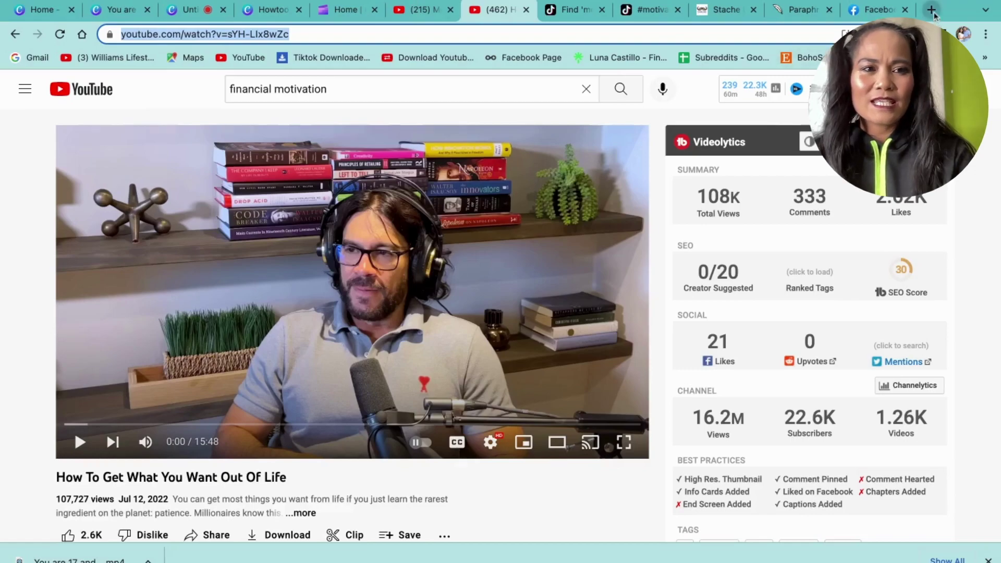
pyautogui.hotkey('ctrl', 't')
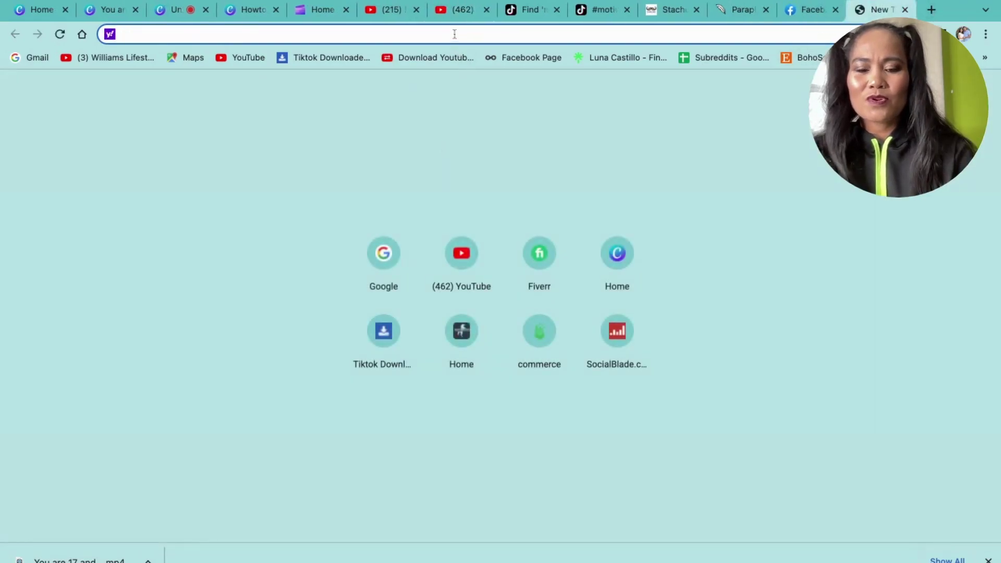
pyautogui.write('yt')
pyautogui.press('Return')
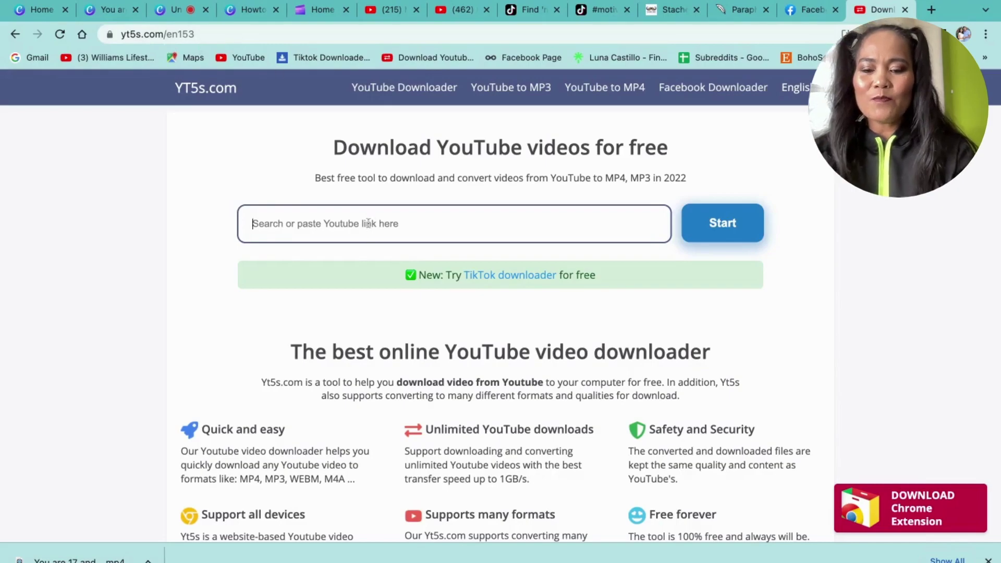
pyautogui.write('https://www.youtube.com/watch?v=vYH-LkdbeZU')
pyautogui.click(719, 230)
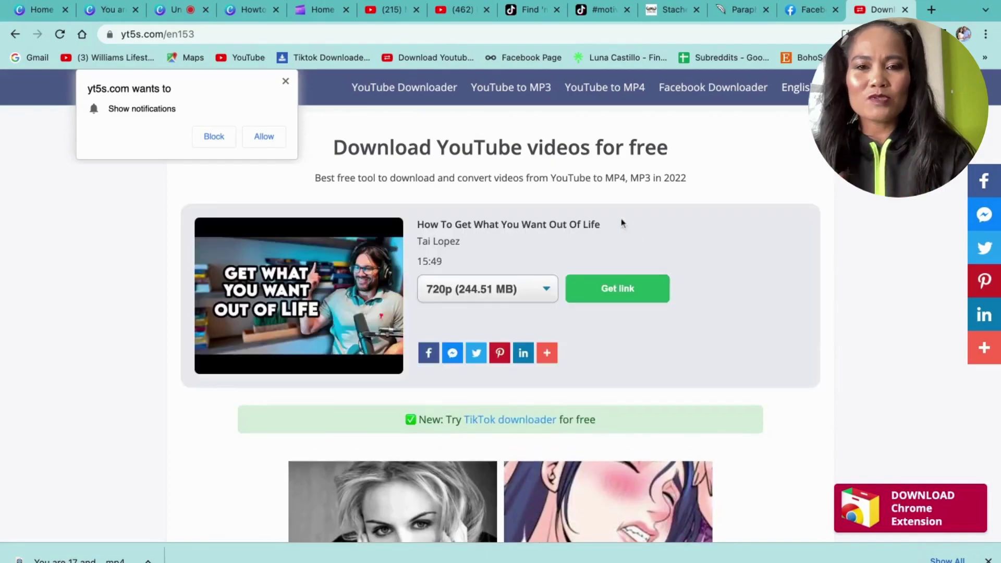
# - Choose the 1080p quality and start converting the video for download, closing the pop-up page and ads
pyautogui.click(286, 81)
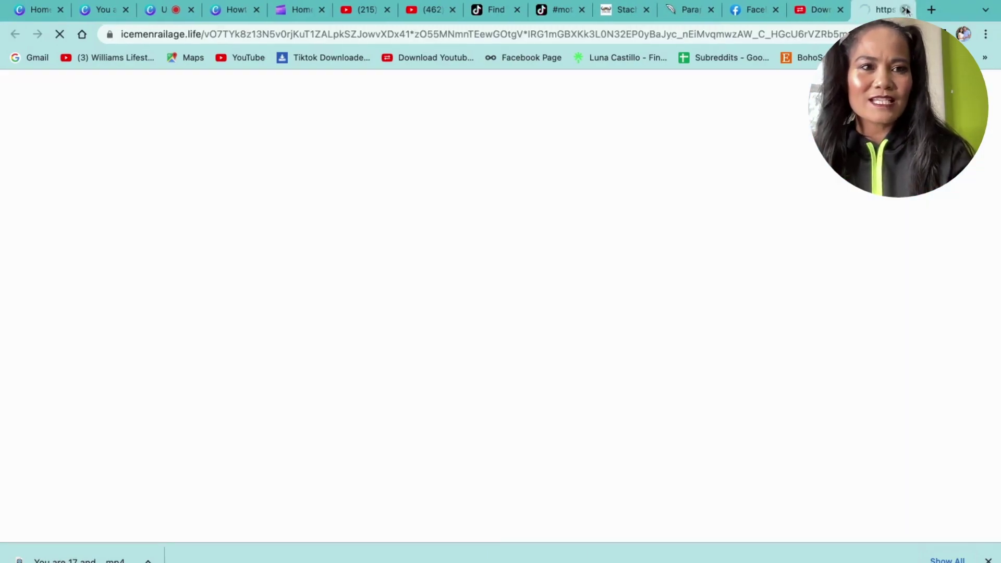
pyautogui.click(904, 9)
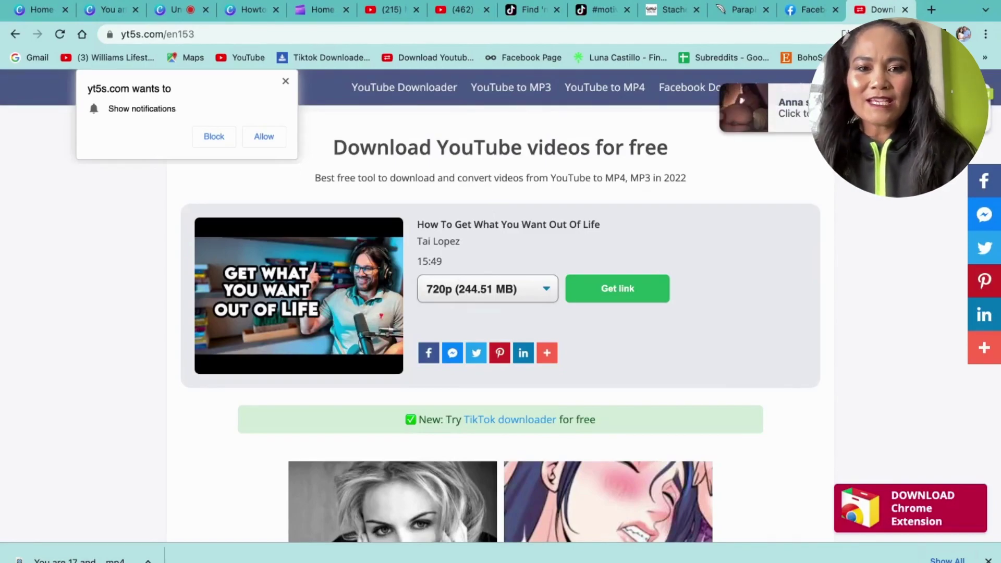
pyautogui.click(488, 288)
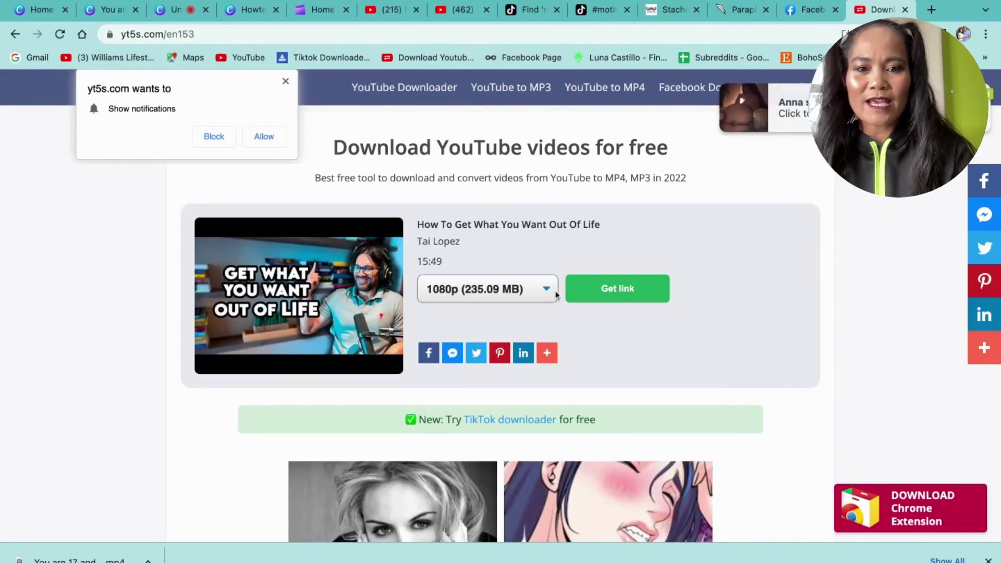
pyautogui.click(585, 300)
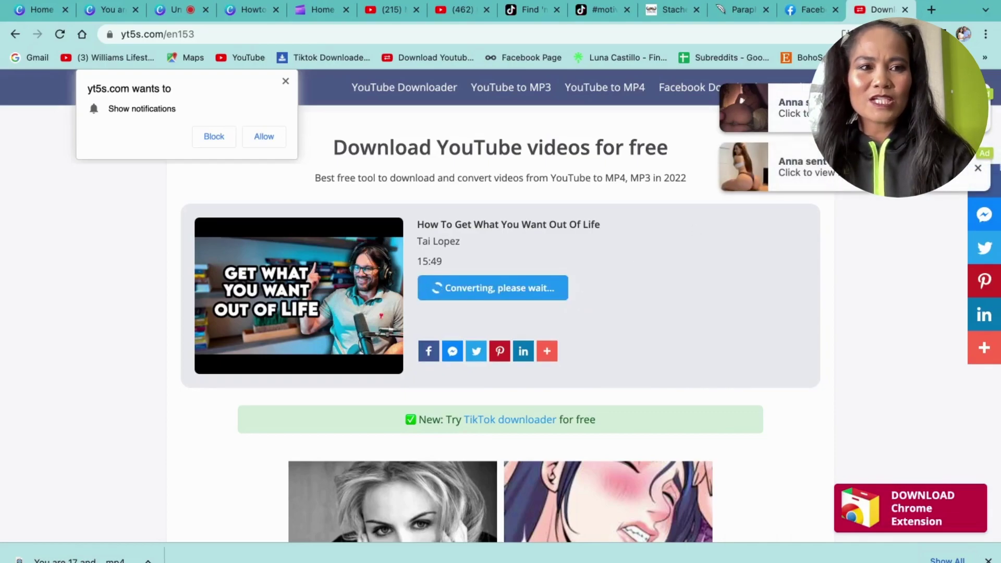
pyautogui.click(979, 170)
pyautogui.click(988, 89)
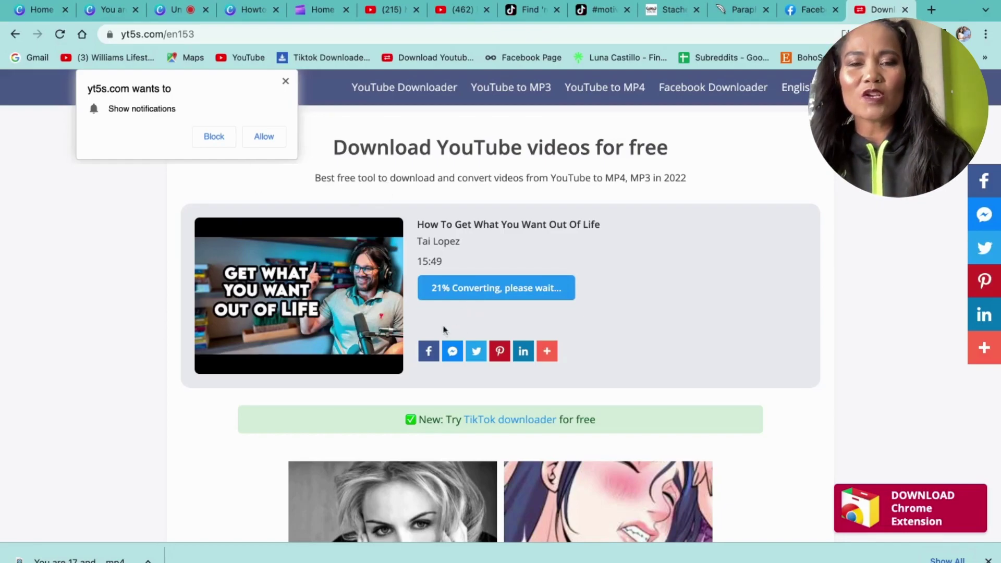
# - Close the downloader page, switch to the Canva home page and browse the suggested design types to the Video format
pyautogui.click(906, 10)
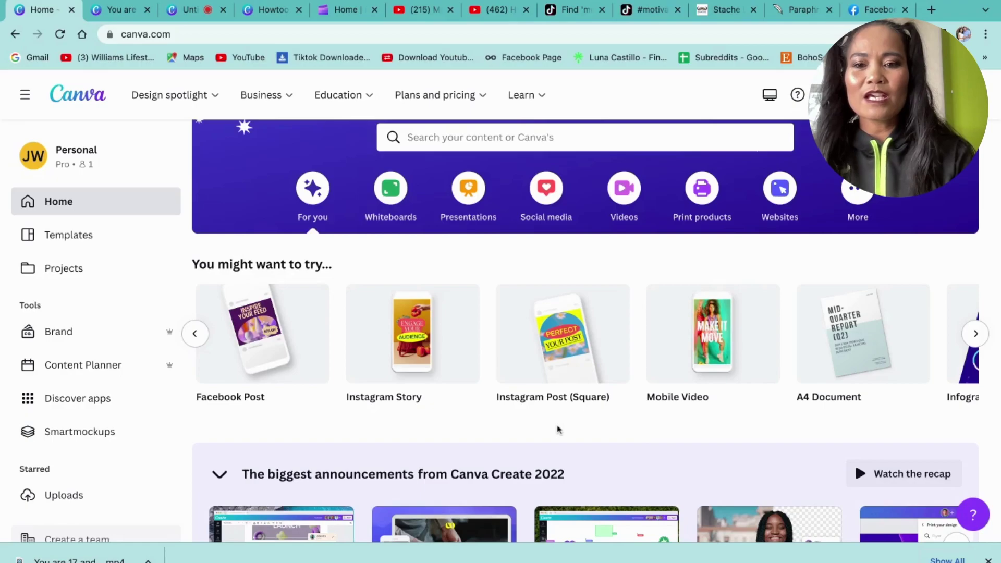
pyautogui.hscroll(-10, 473, 361)
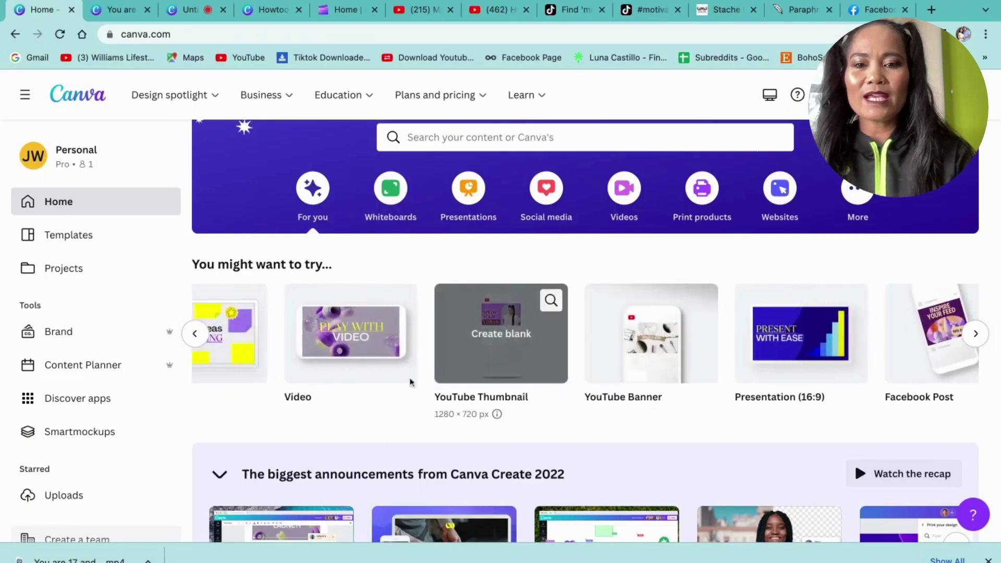